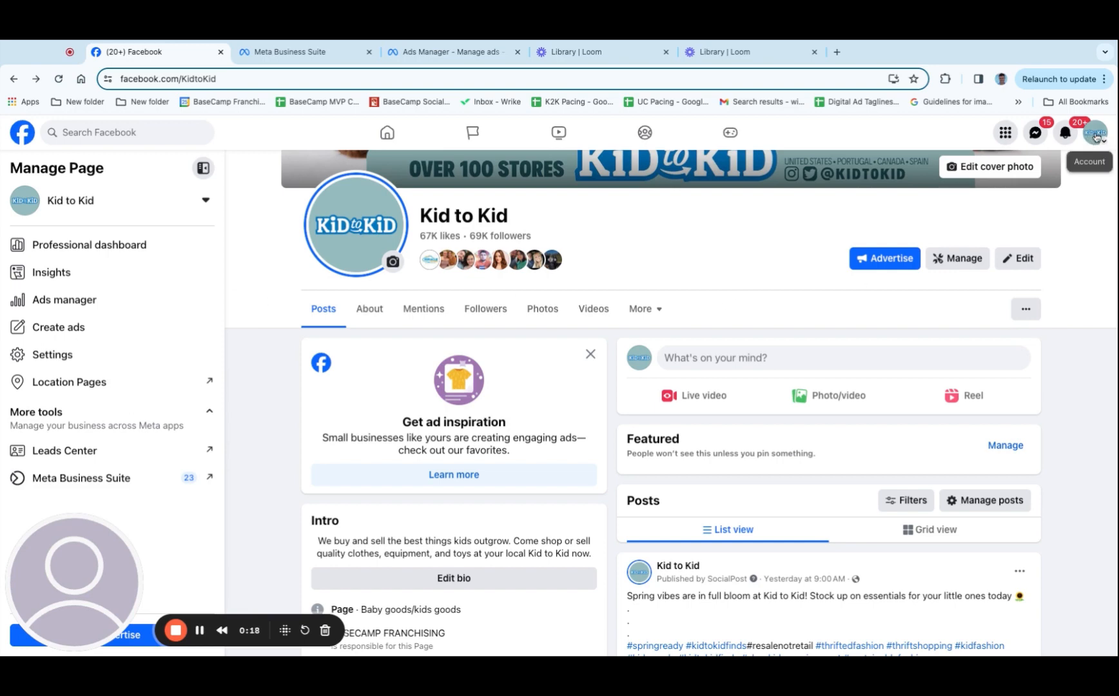
Open Ads Manager for the Kid to Kid page through the Ads section of Meta Business Suite
{"action": "left_click", "coordinate": [93, 483]}
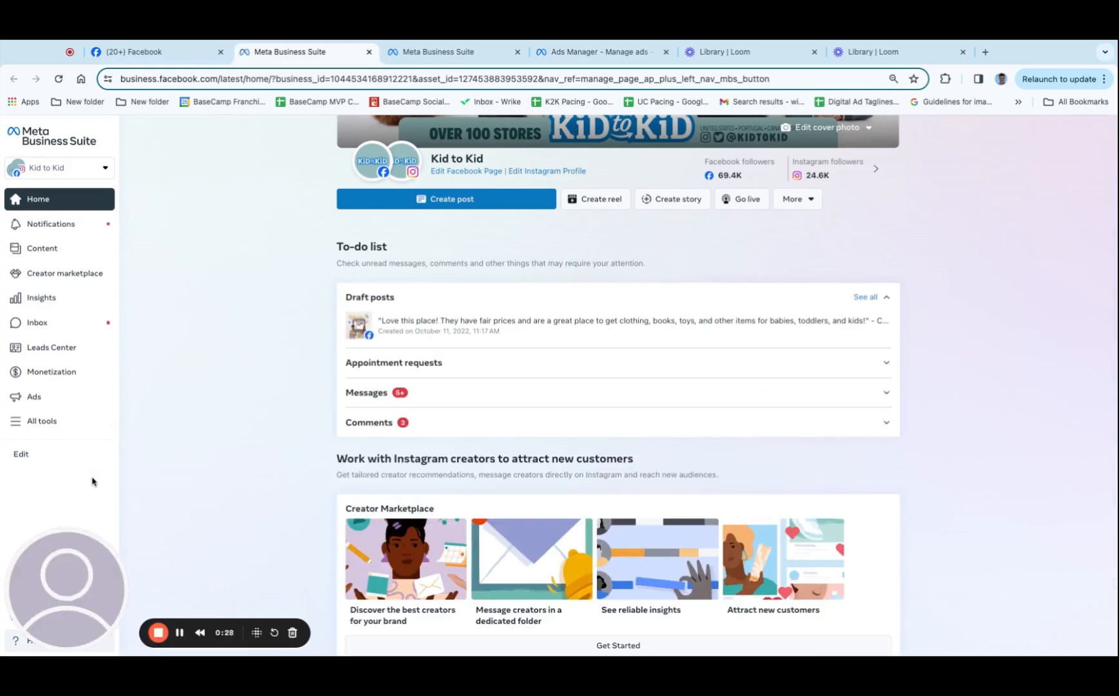
{"action": "left_click", "coordinate": [53, 399]}
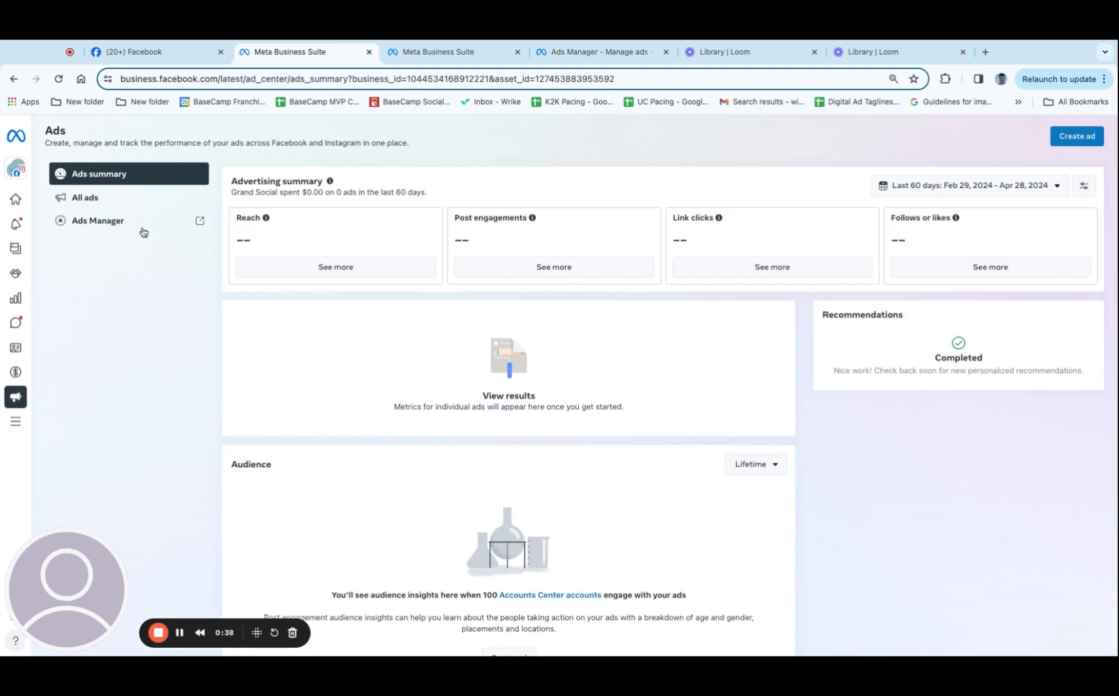
{"action": "left_click", "coordinate": [107, 204]}
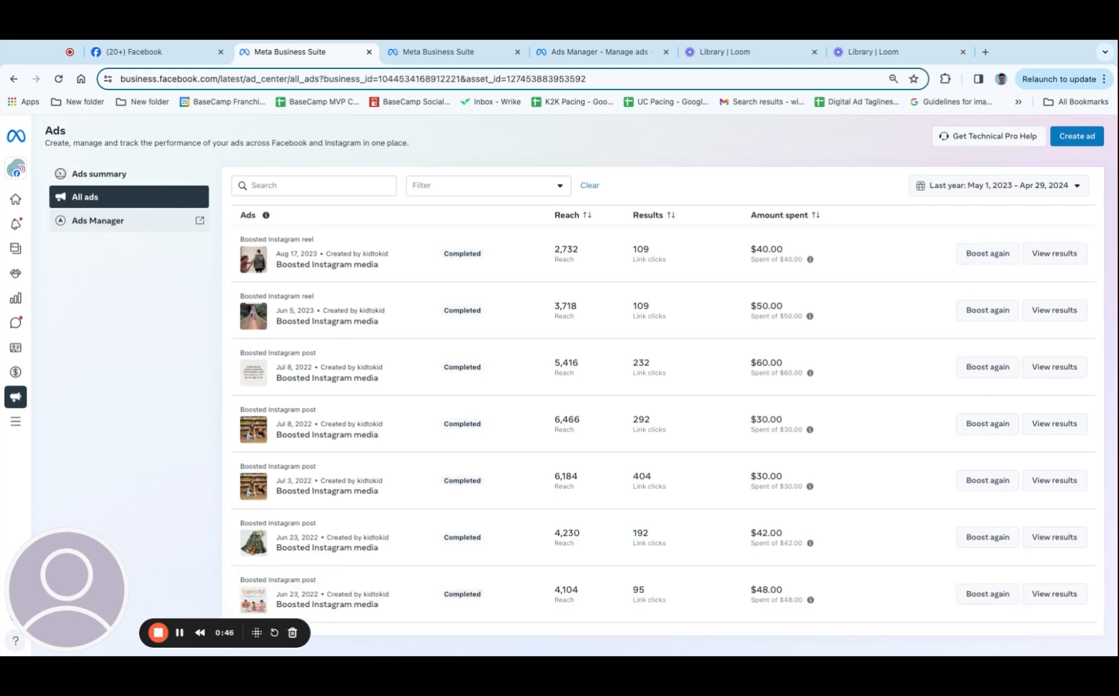
{"action": "left_click", "coordinate": [112, 223]}
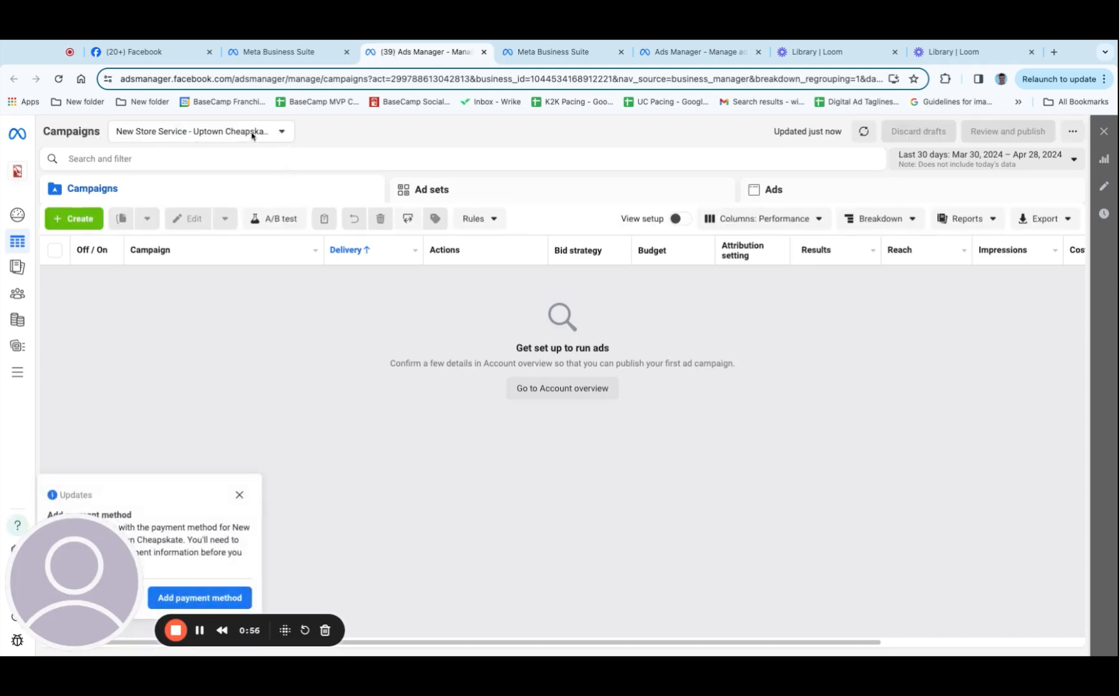
Find the ad accounts matching "national" and switch to National Marketing Program 7500
{"action": "left_click", "coordinate": [284, 133]}
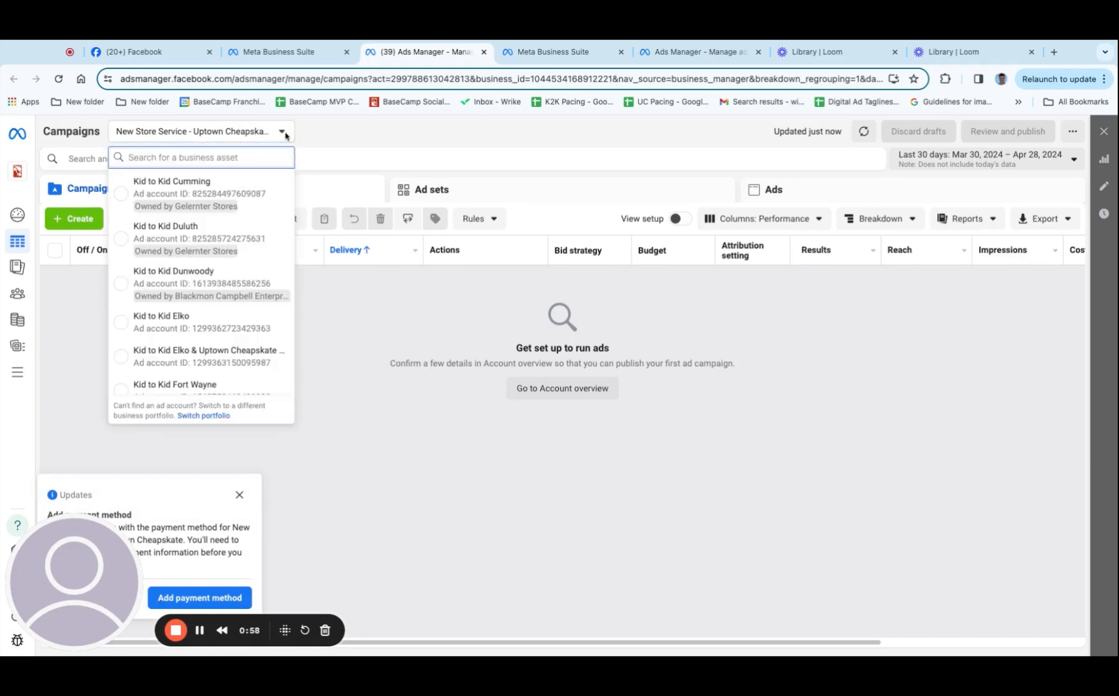
{"action": "type", "text": "nation"}
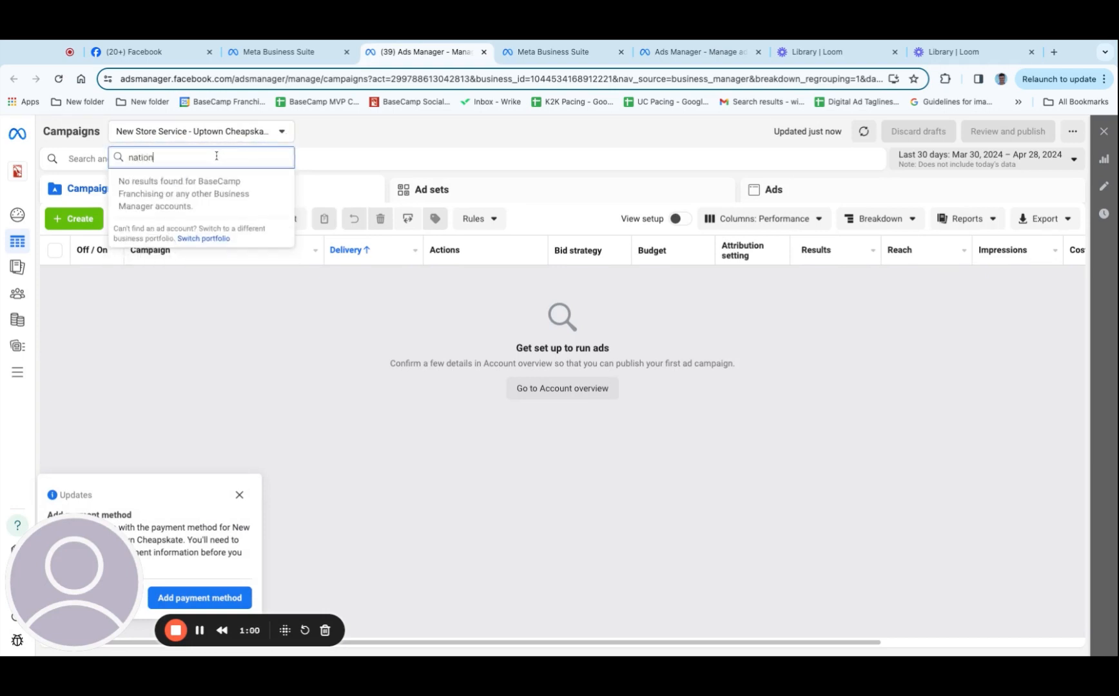
{"action": "type", "text": "al"}
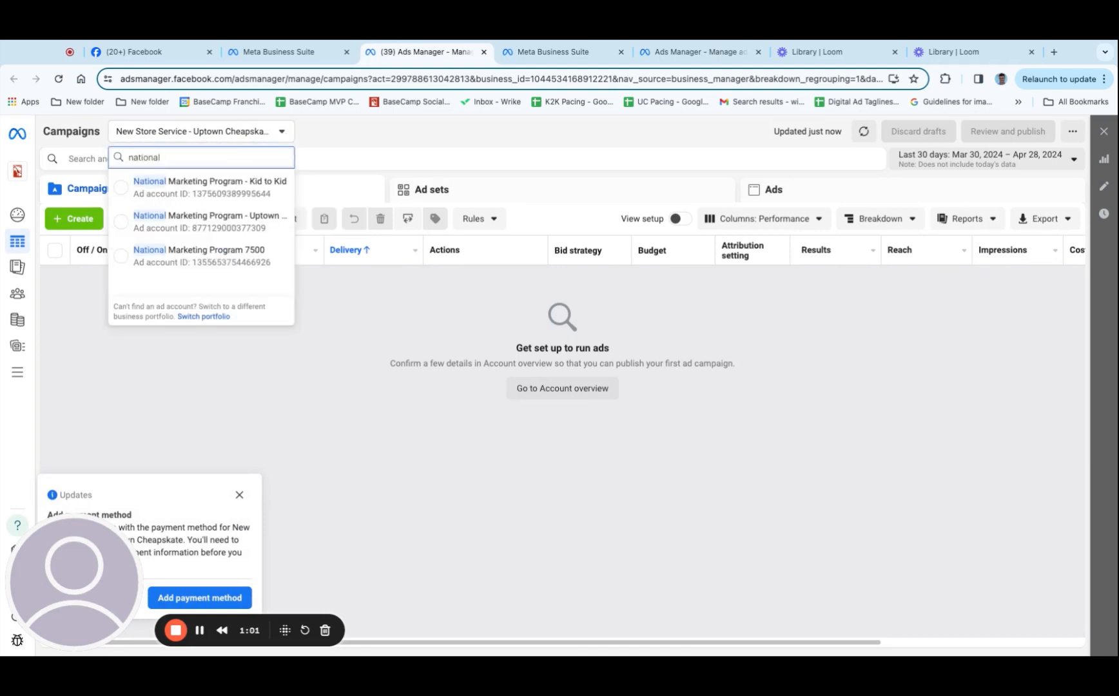
{"action": "left_click", "coordinate": [209, 259]}
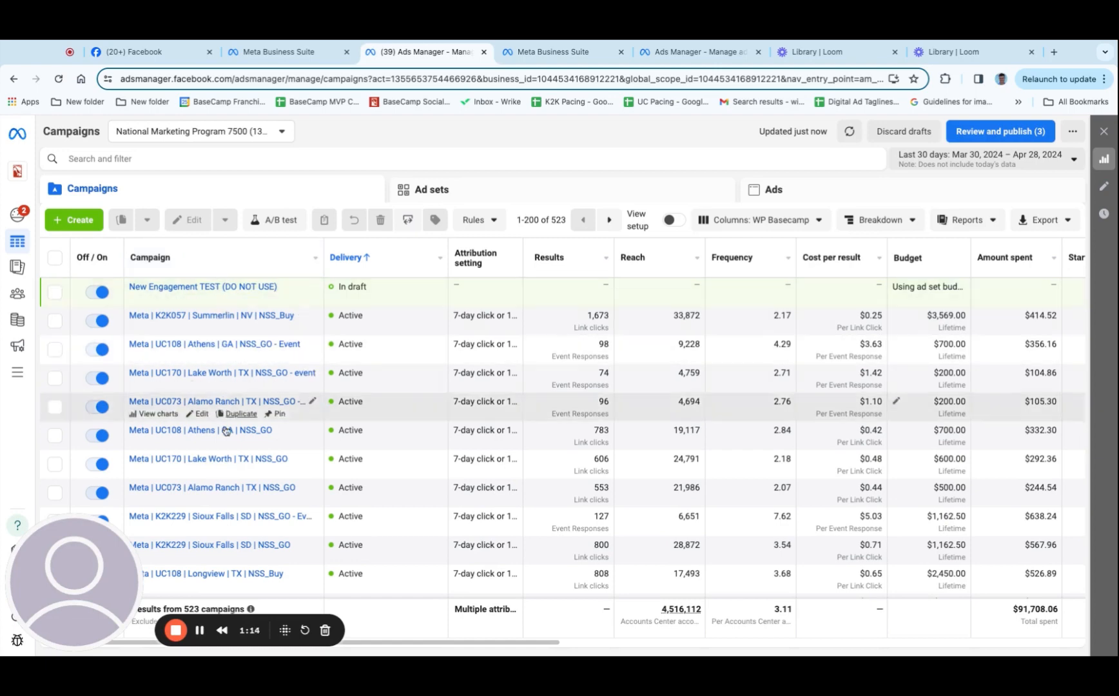
Create a new campaign with the Auction buying type, the Engagement objective and the manual engagement campaign setup
{"action": "left_click", "coordinate": [76, 221]}
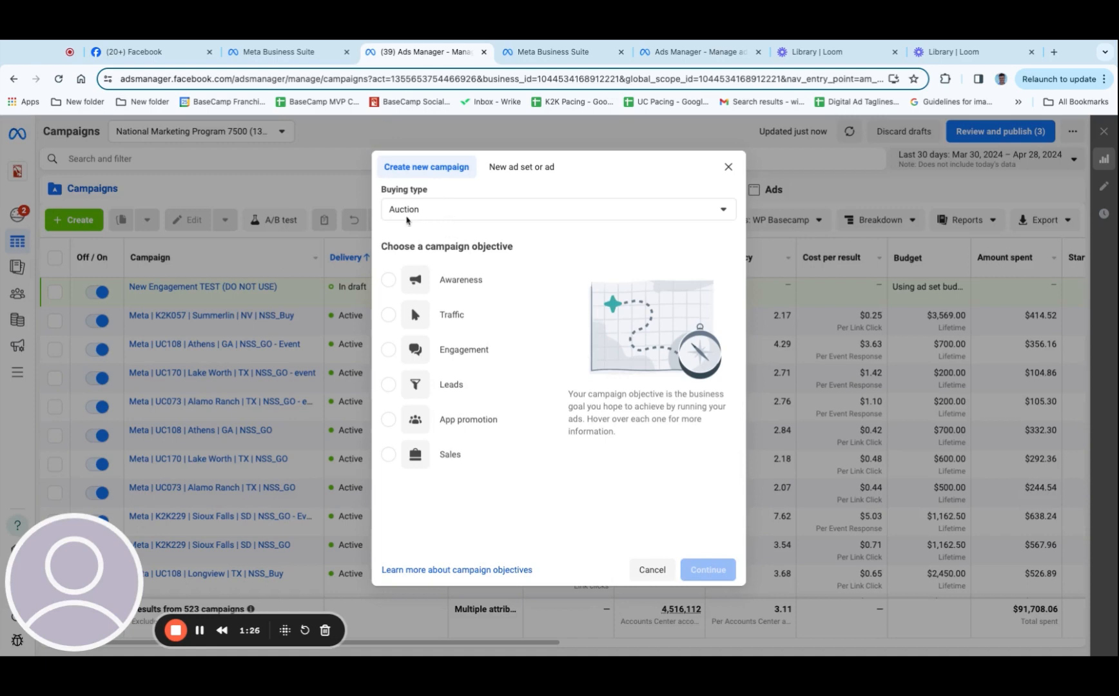
{"action": "left_click", "coordinate": [441, 214]}
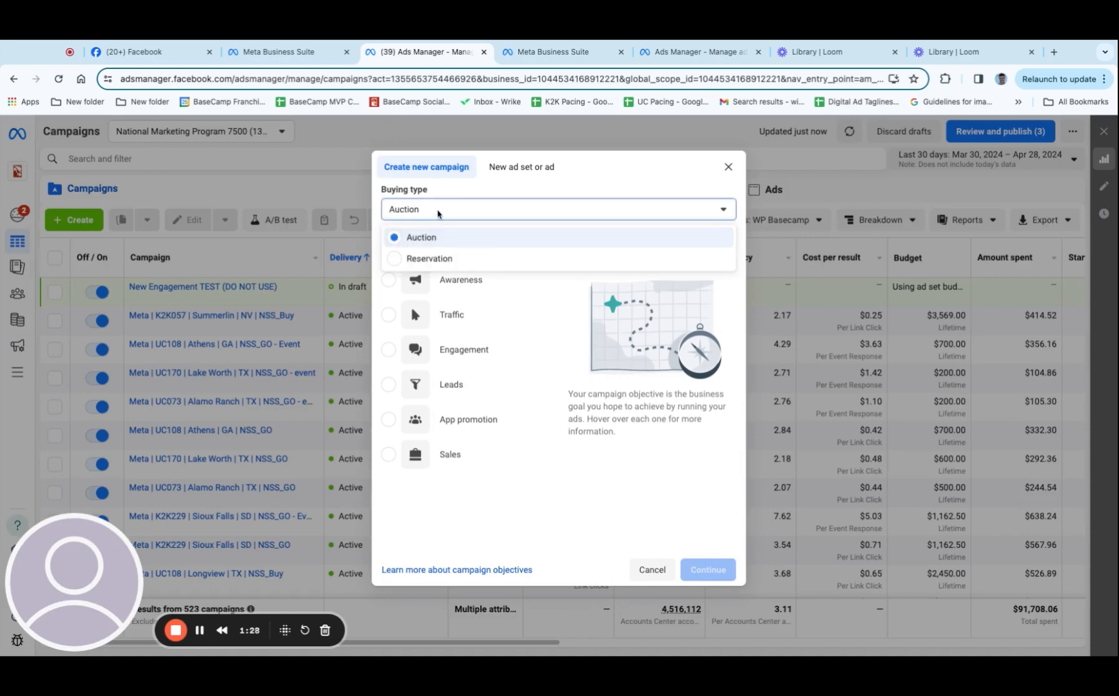
{"action": "left_click", "coordinate": [438, 214]}
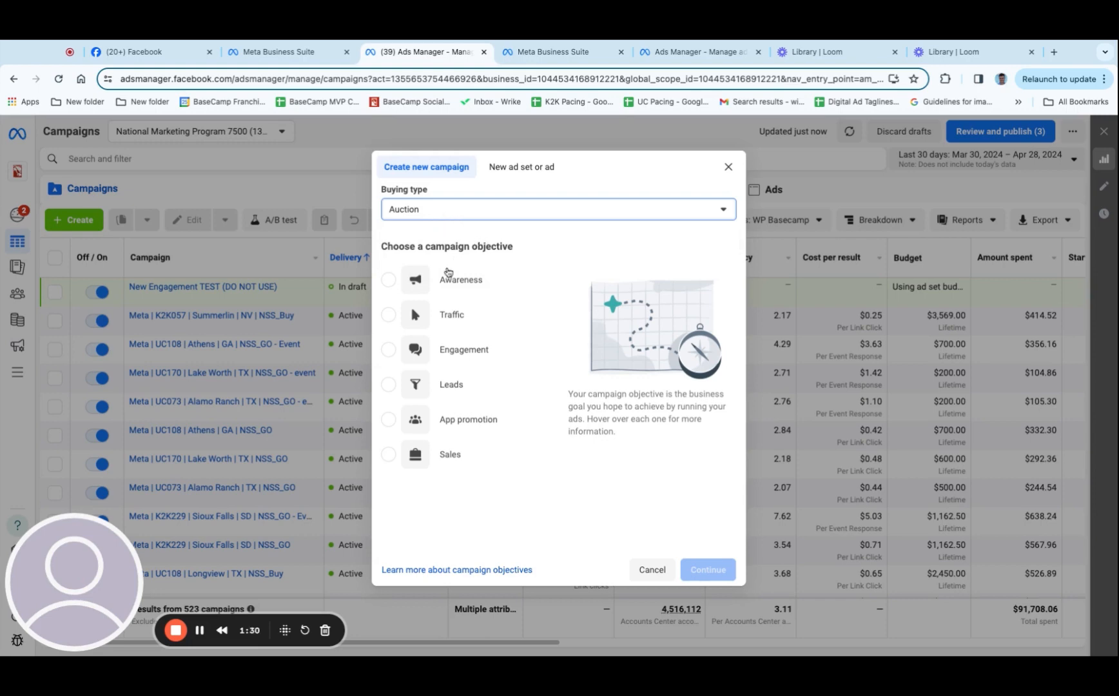
{"action": "mouse_move", "coordinate": [445, 282]}
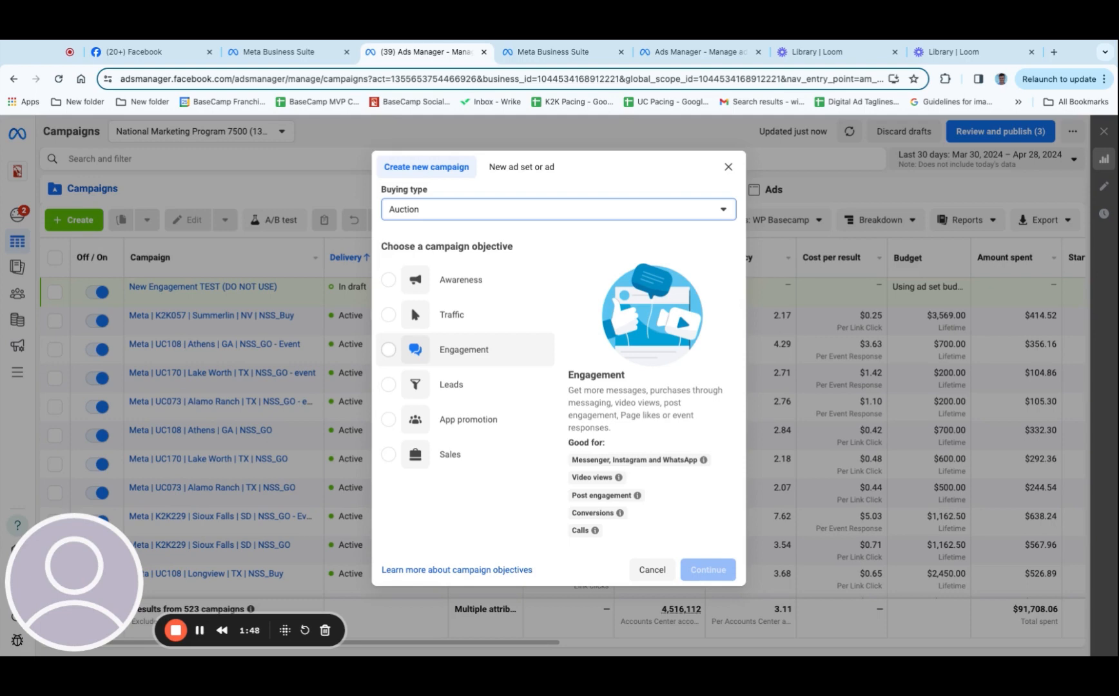
{"action": "left_click", "coordinate": [389, 349]}
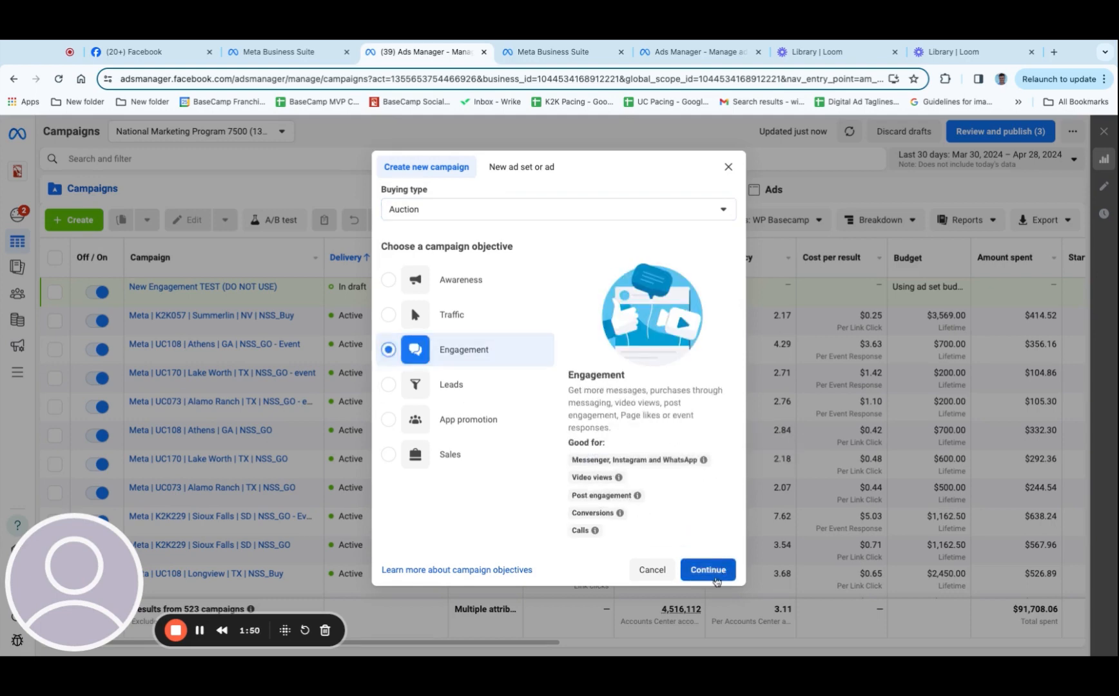
{"action": "left_click", "coordinate": [713, 571]}
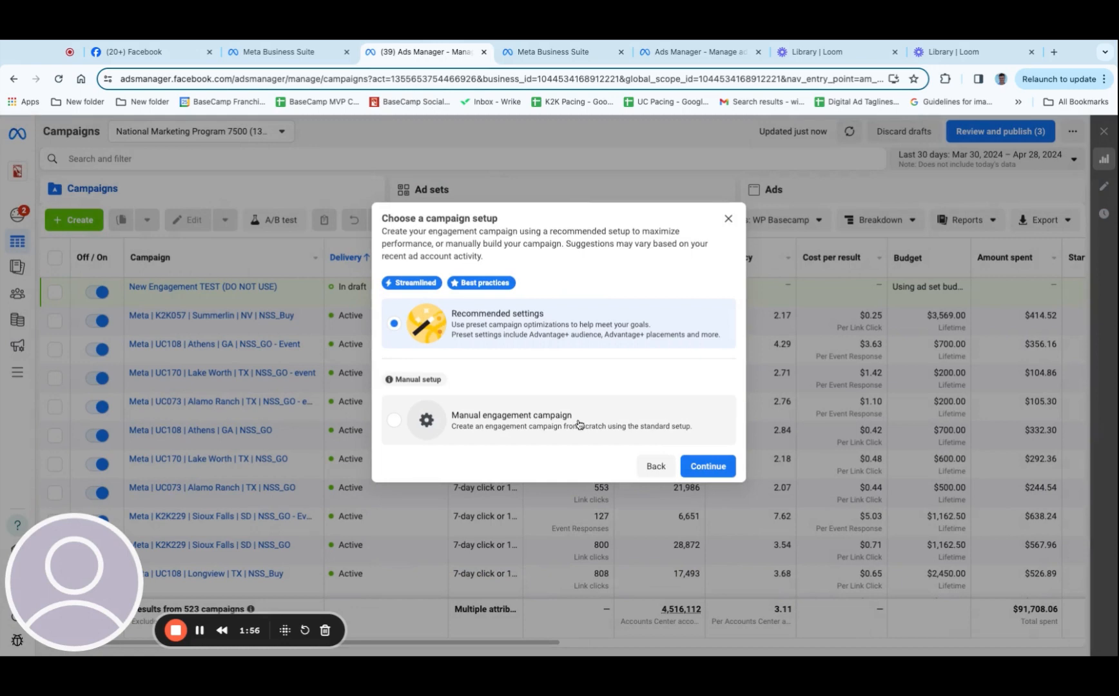
{"action": "left_click", "coordinate": [496, 433]}
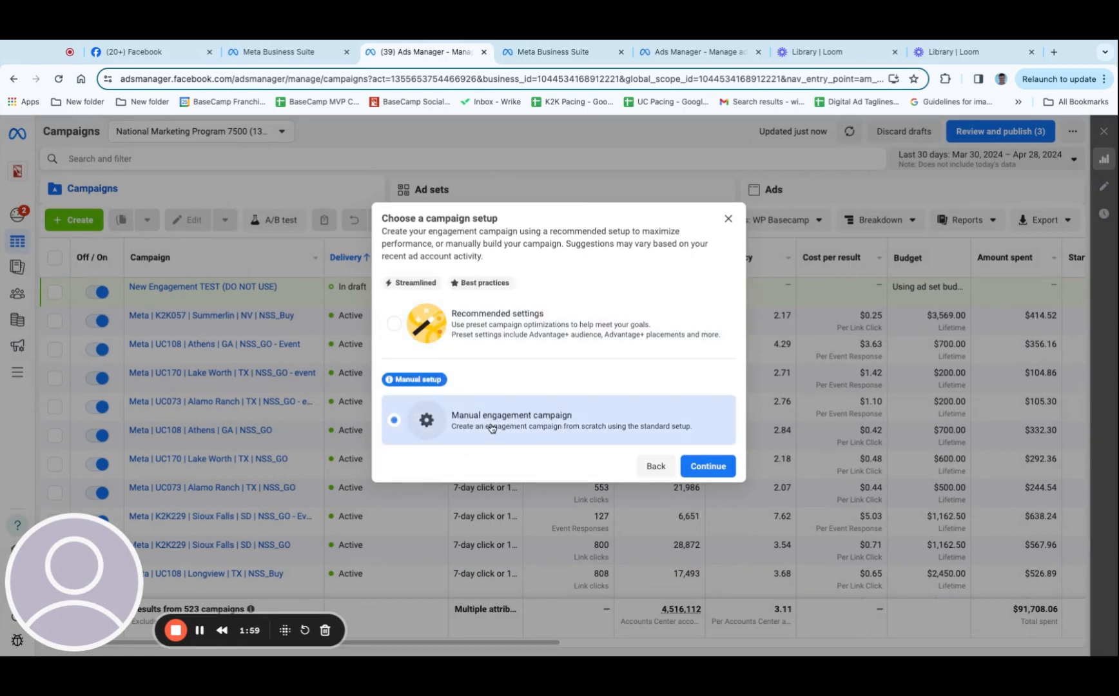
{"action": "left_click", "coordinate": [703, 467]}
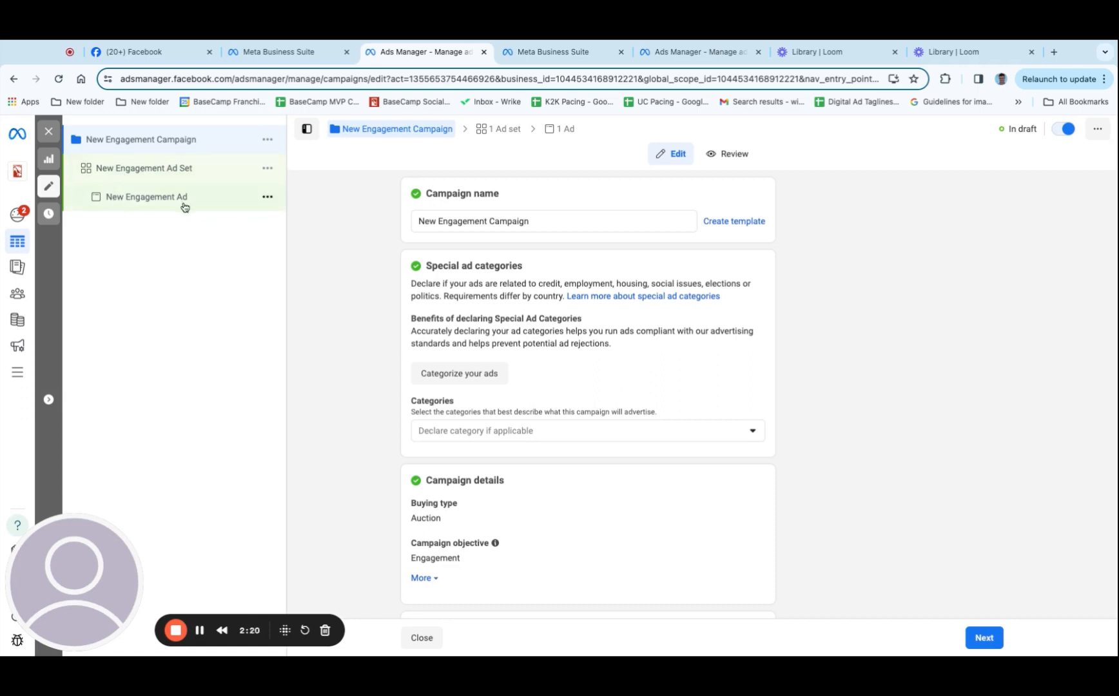
Rename the campaign as "New Engagement Campaign TEST (DO NOT USE)"
{"action": "double_click", "coordinate": [554, 221]}
{"action": "left_click_drag", "start_coordinate": [555, 222], "coordinate": [308, 211]}
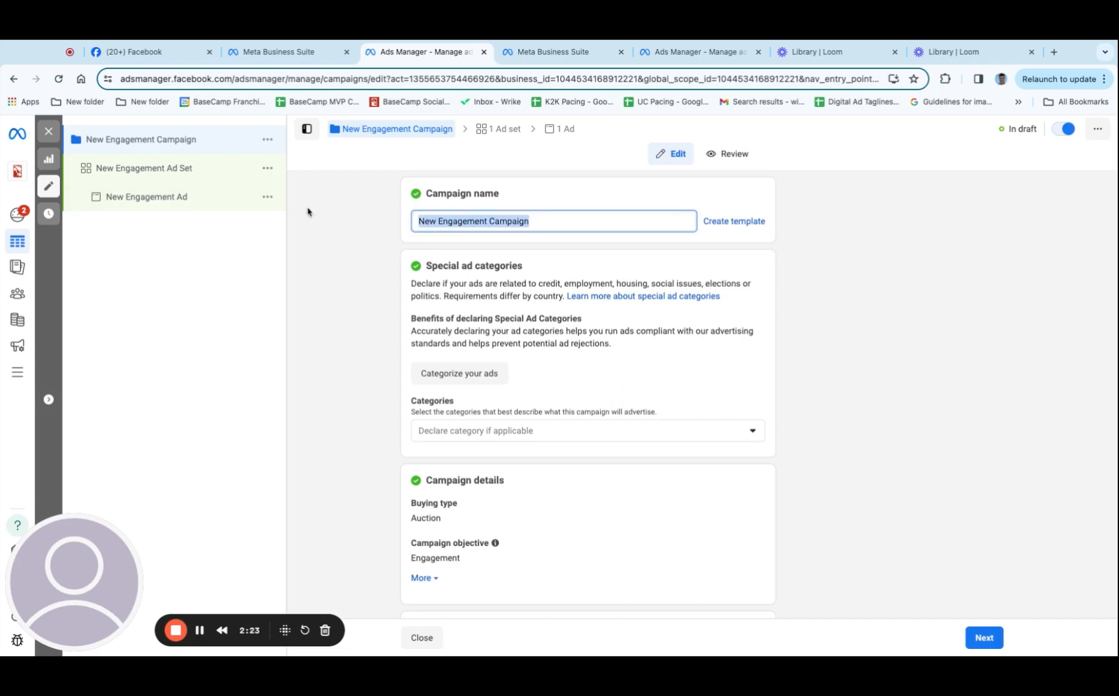
{"action": "left_click", "coordinate": [565, 222]}
{"action": "type", "text": "TEST"}
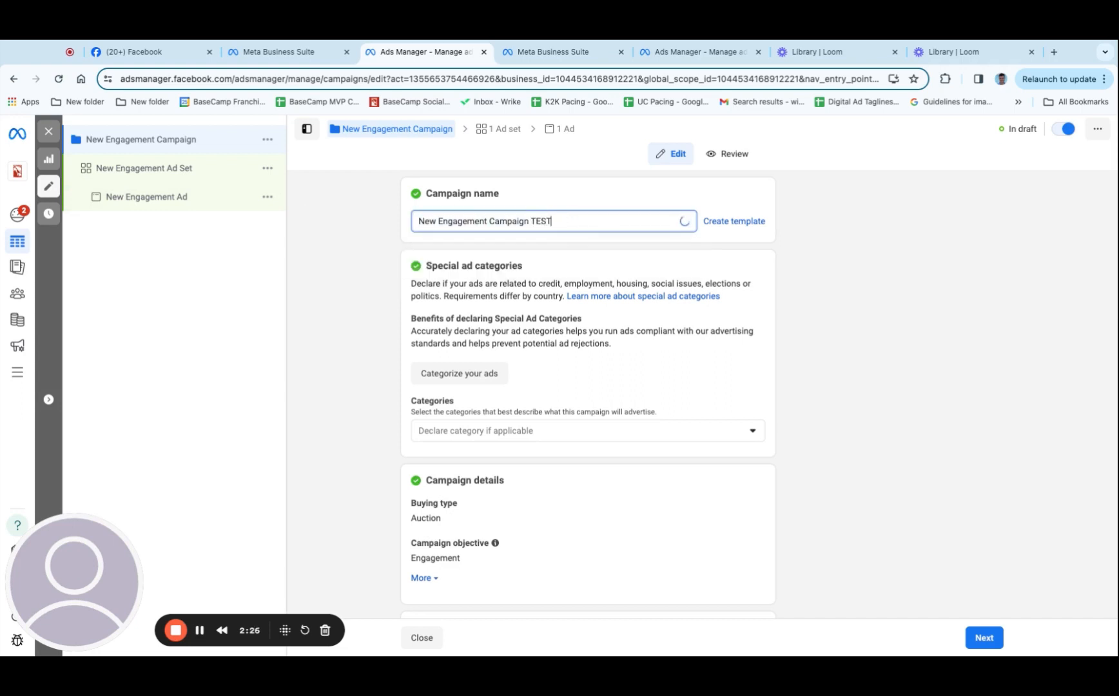
{"action": "type", "text": " (DO NOT USE)"}
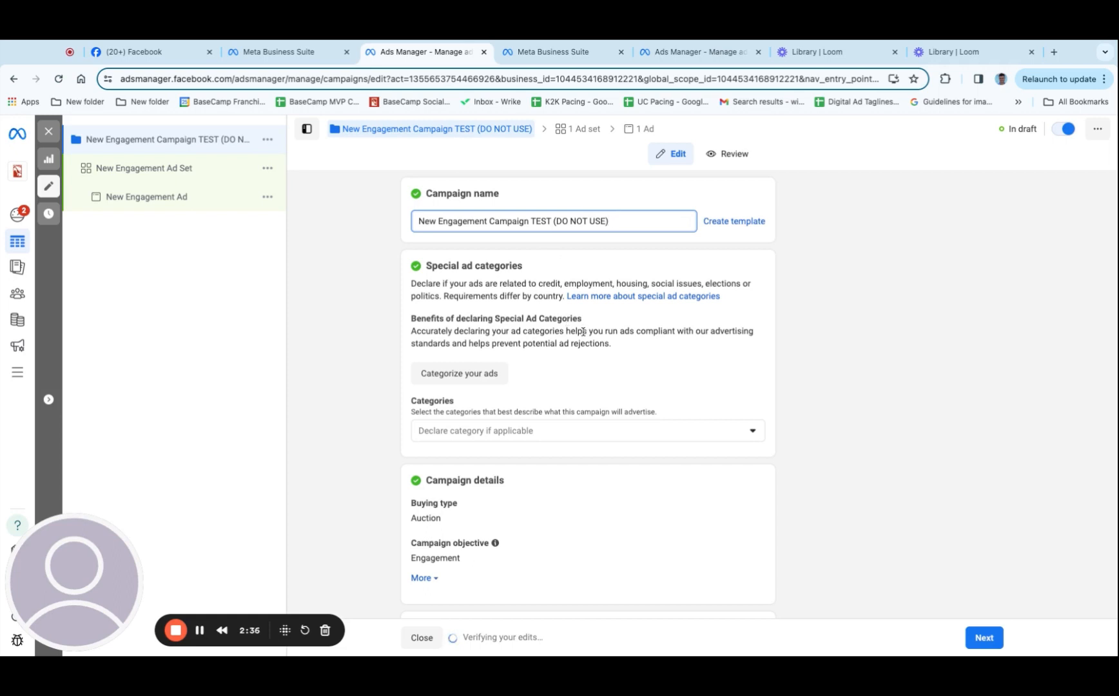
Review the special ad category options and the additional campaign details, including the optional spending limit
{"action": "scroll", "coordinate": [583, 332], "scroll_direction": "down", "scroll_amount": 2}
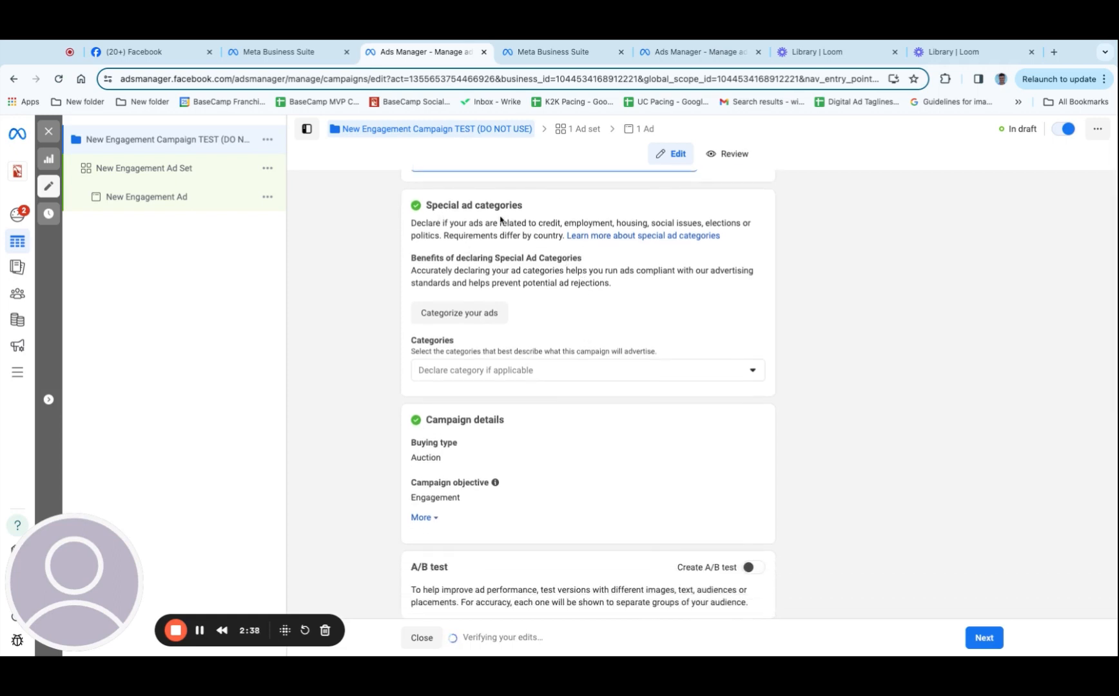
{"action": "left_click", "coordinate": [507, 372]}
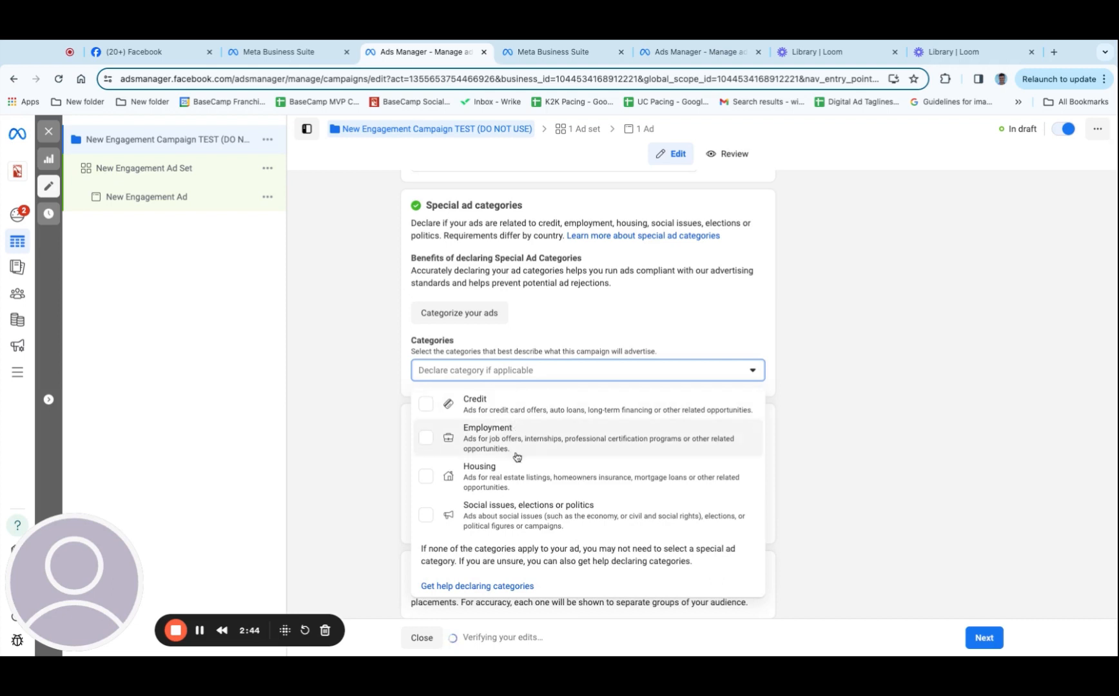
{"action": "left_click", "coordinate": [586, 376]}
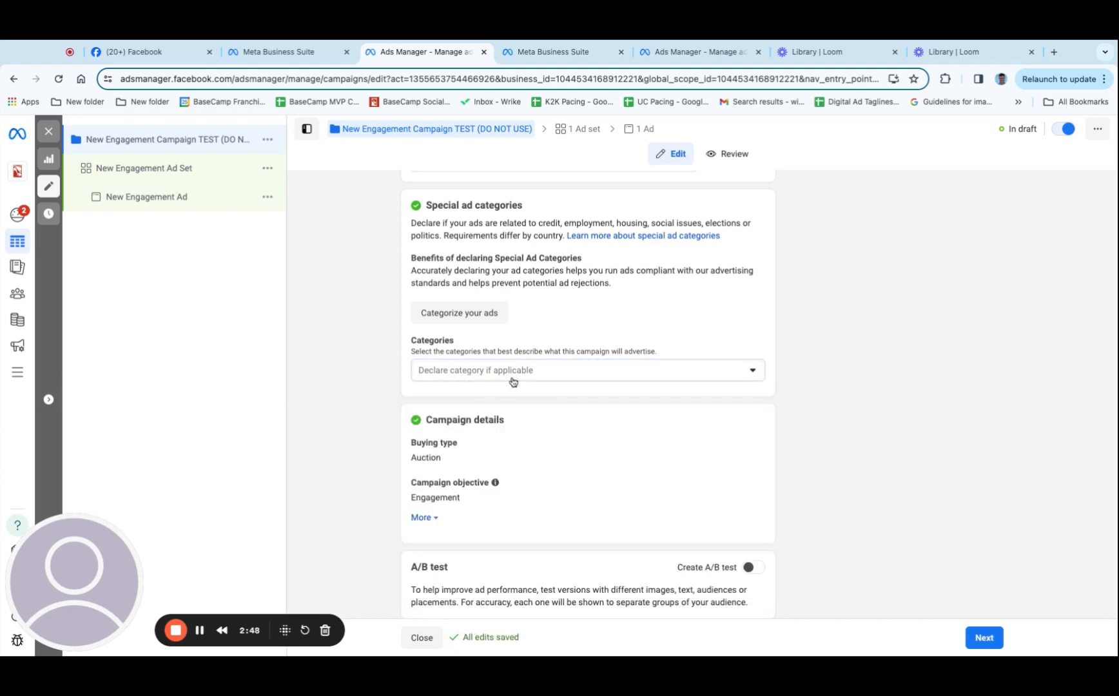
{"action": "scroll", "coordinate": [521, 390], "scroll_direction": "down", "scroll_amount": 3}
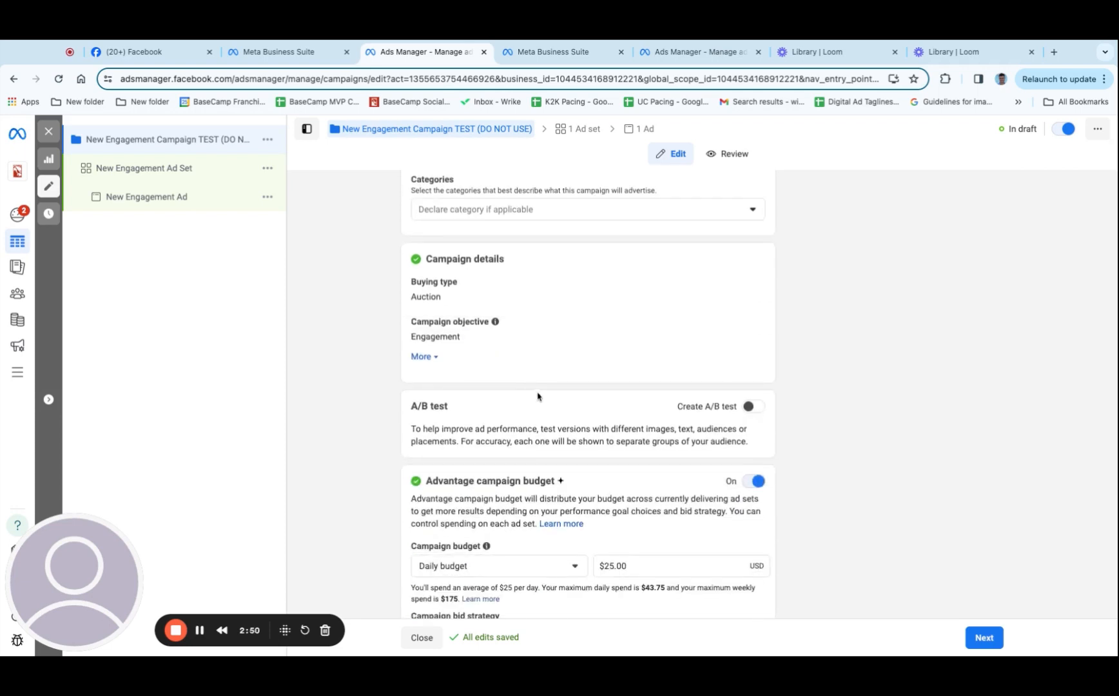
{"action": "left_click", "coordinate": [434, 359]}
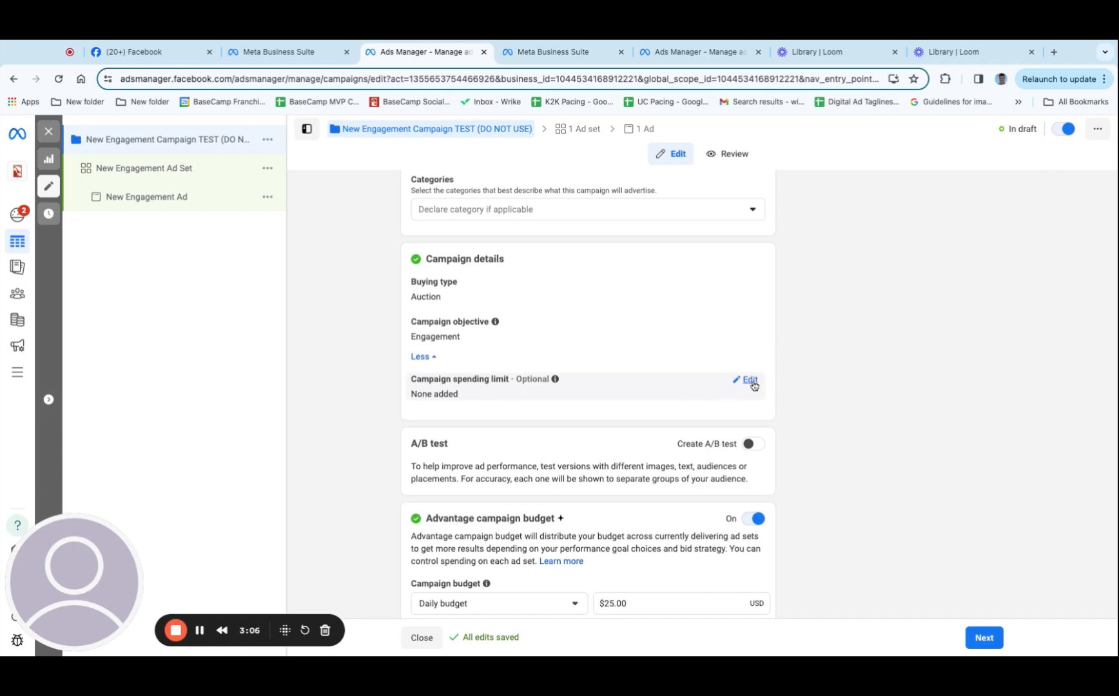
{"action": "scroll", "coordinate": [752, 387], "scroll_direction": "down", "scroll_amount": 4}
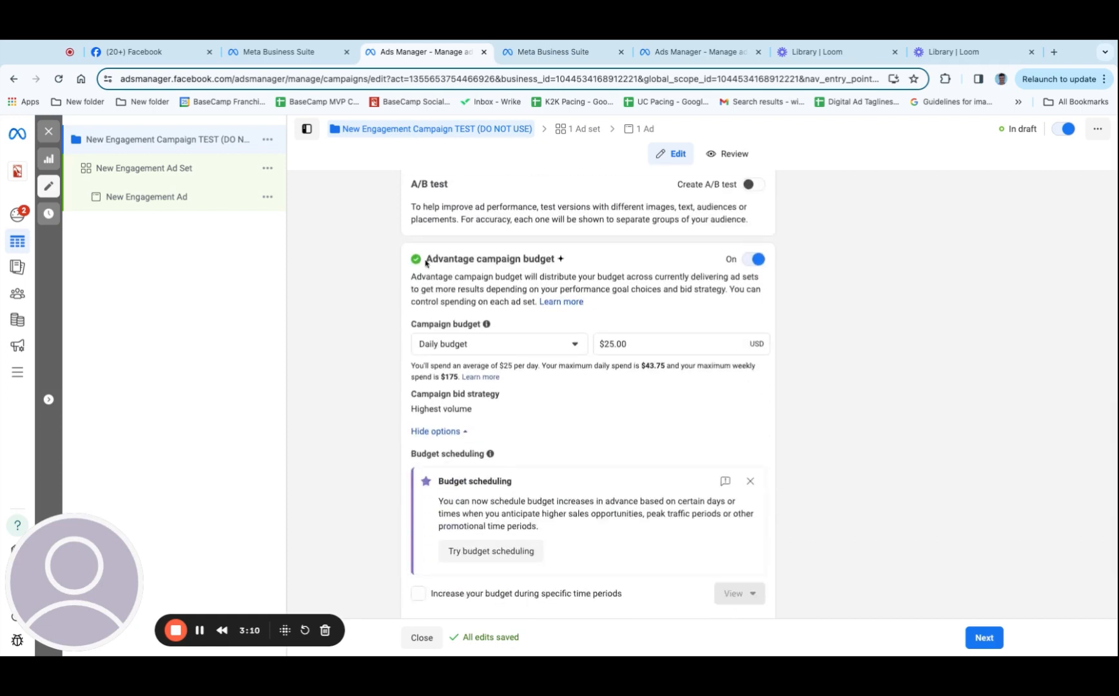
Change the Advantage campaign budget to a lifetime budget of $1,000
{"action": "left_click_drag", "start_coordinate": [426, 259], "coordinate": [488, 260]}
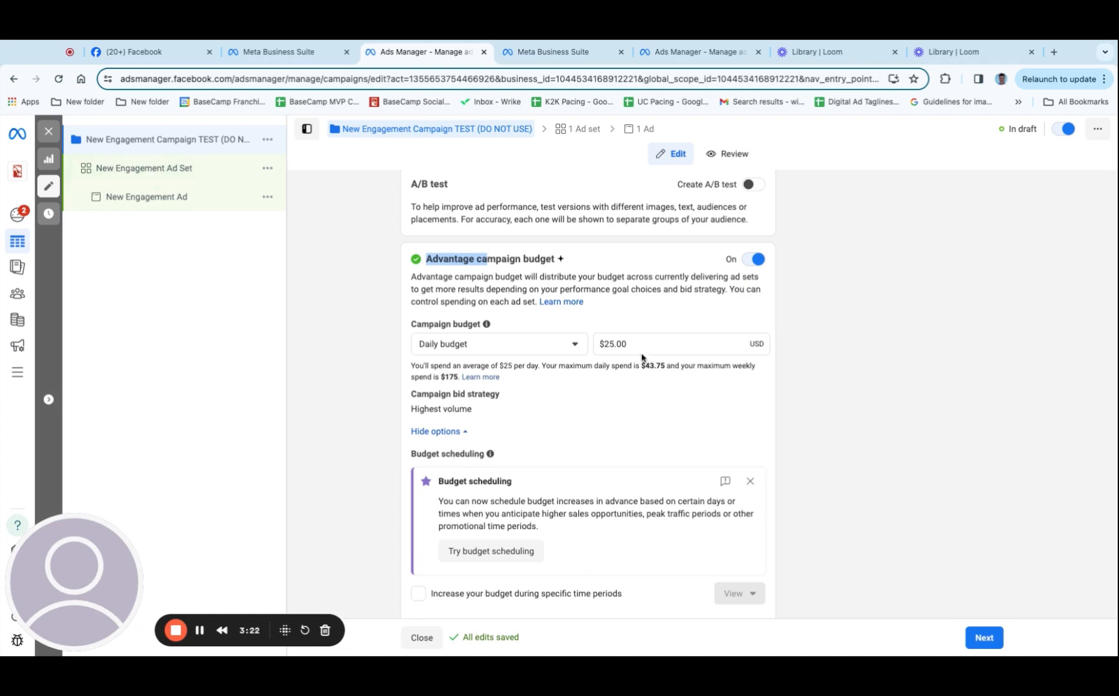
{"action": "left_click", "coordinate": [547, 348]}
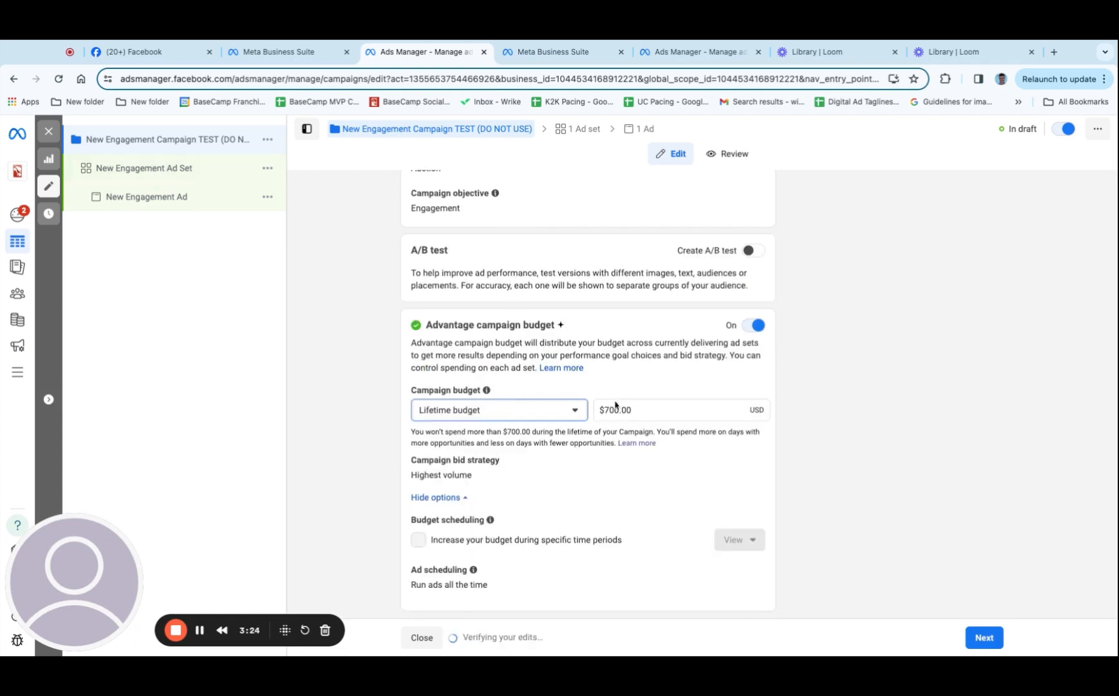
{"action": "left_click_drag", "start_coordinate": [620, 410], "coordinate": [596, 411]}
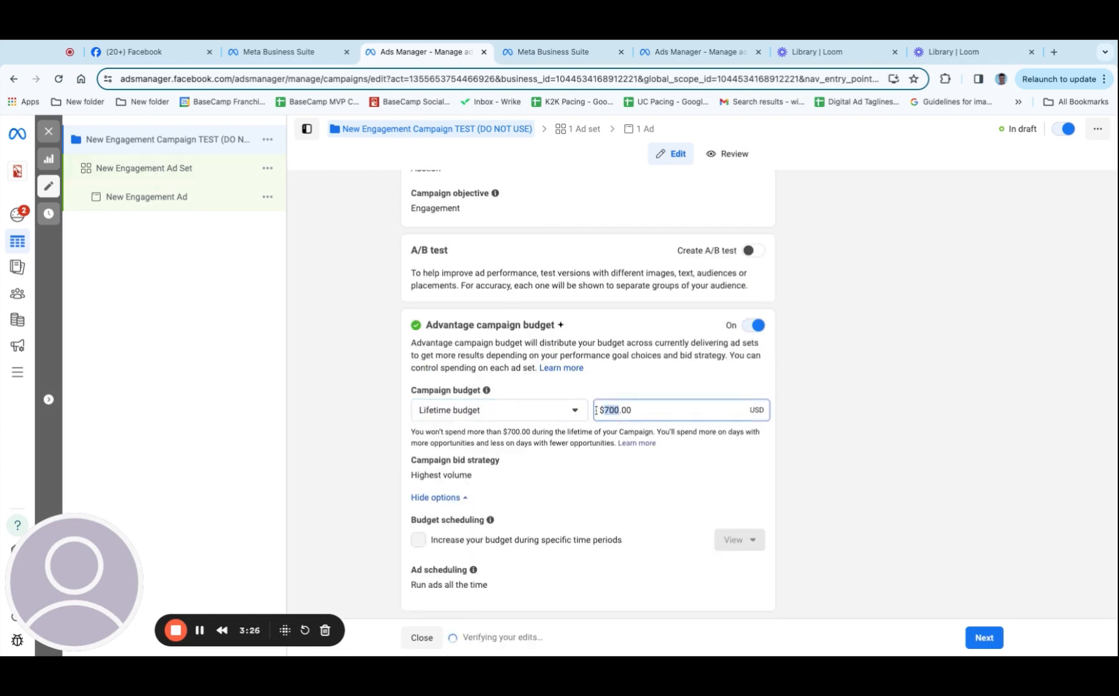
{"action": "type", "text": "1000"}
{"action": "left_click", "coordinate": [619, 393]}
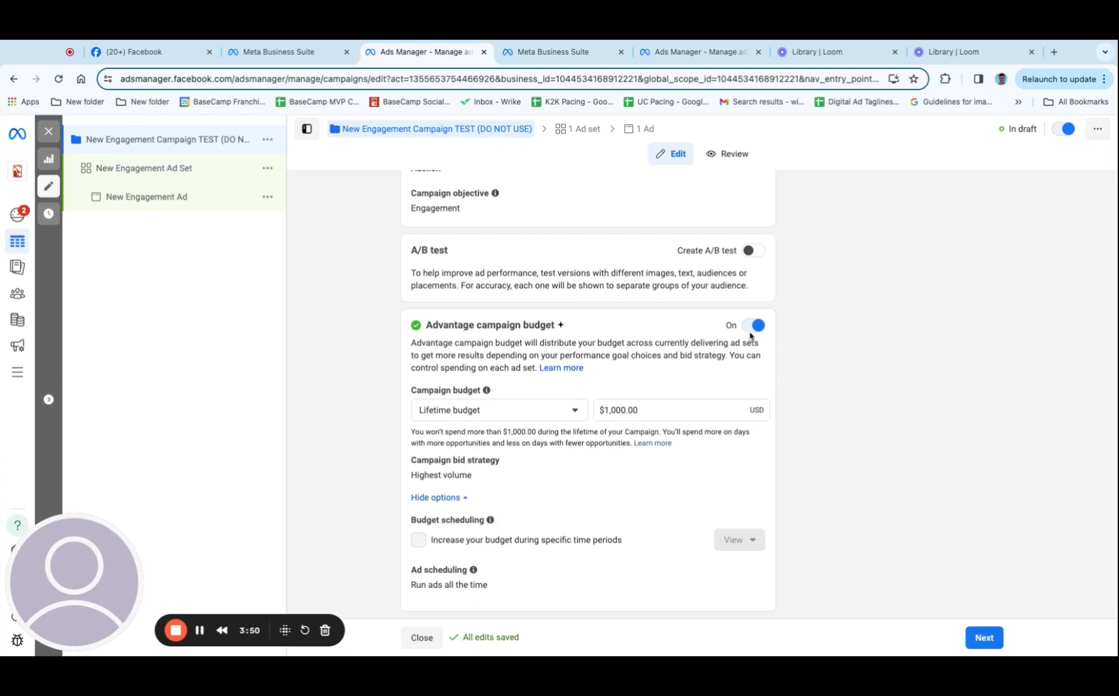
Turn off Advantage campaign budget and continue to the ad set settings
{"action": "left_click", "coordinate": [751, 328]}
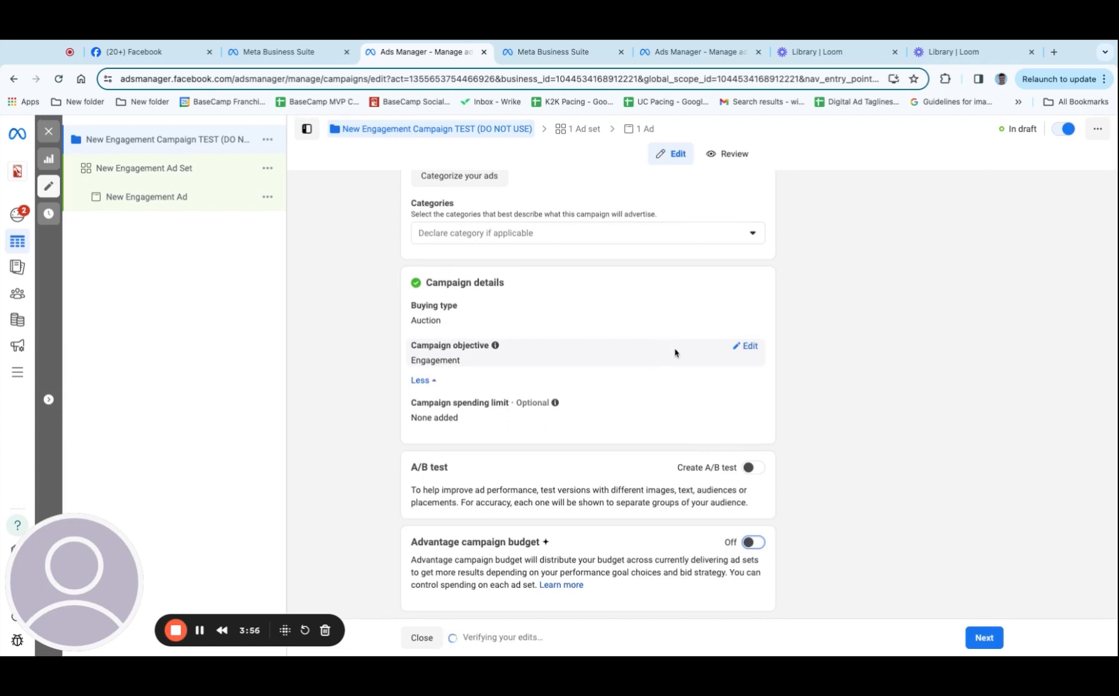
{"action": "left_click", "coordinate": [981, 638]}
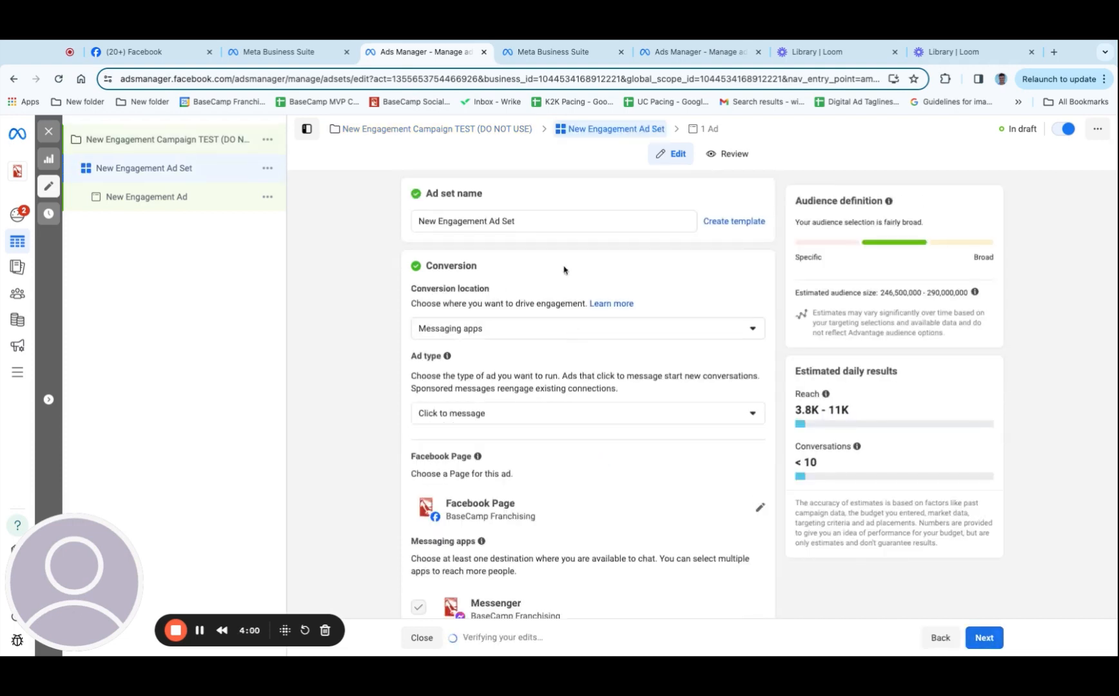
Rename the ad set as "New Engagement Ad Set (TEST DO NOT USE)" and return to the campaign-level settings
{"action": "left_click", "coordinate": [545, 222]}
{"action": "type", "text": "("}
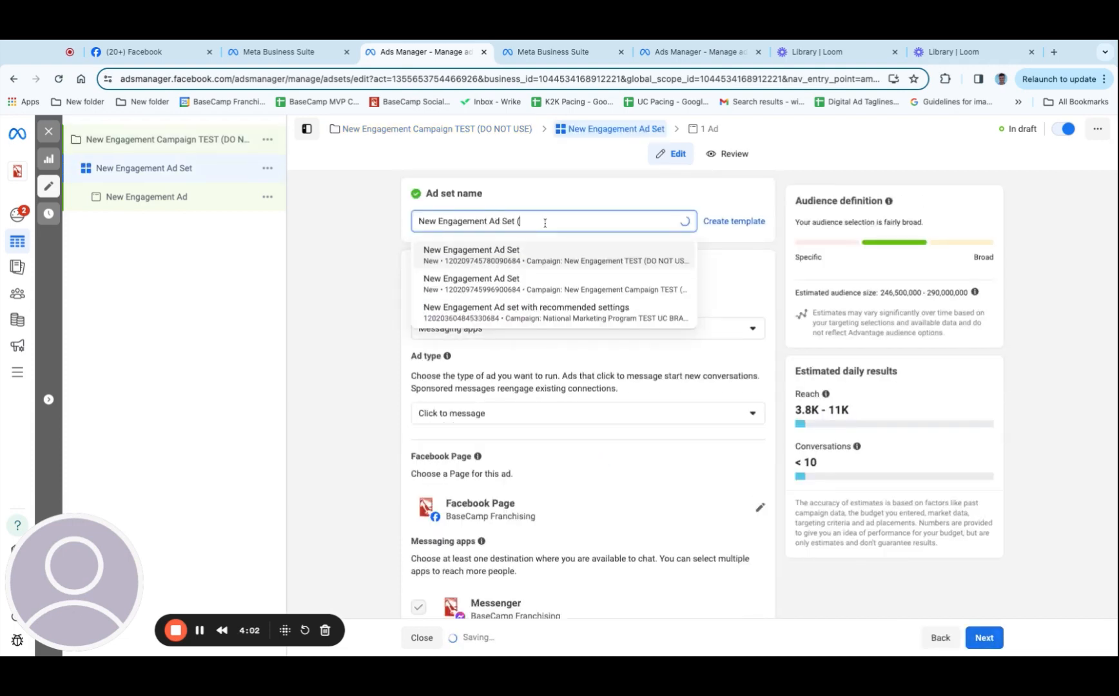
{"action": "type", "text": "TEST DO NOT SE"}
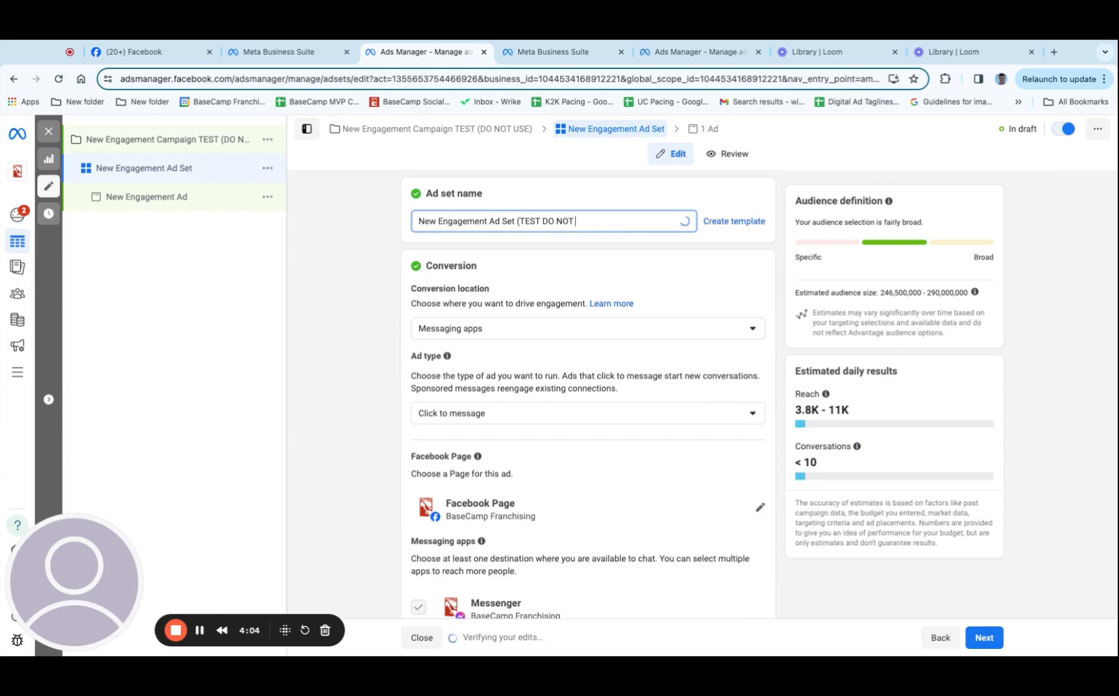
{"action": "key", "text": "BackSpace"}
{"action": "key", "text": "BackSpace"}
{"action": "type", "text": "USE)"}
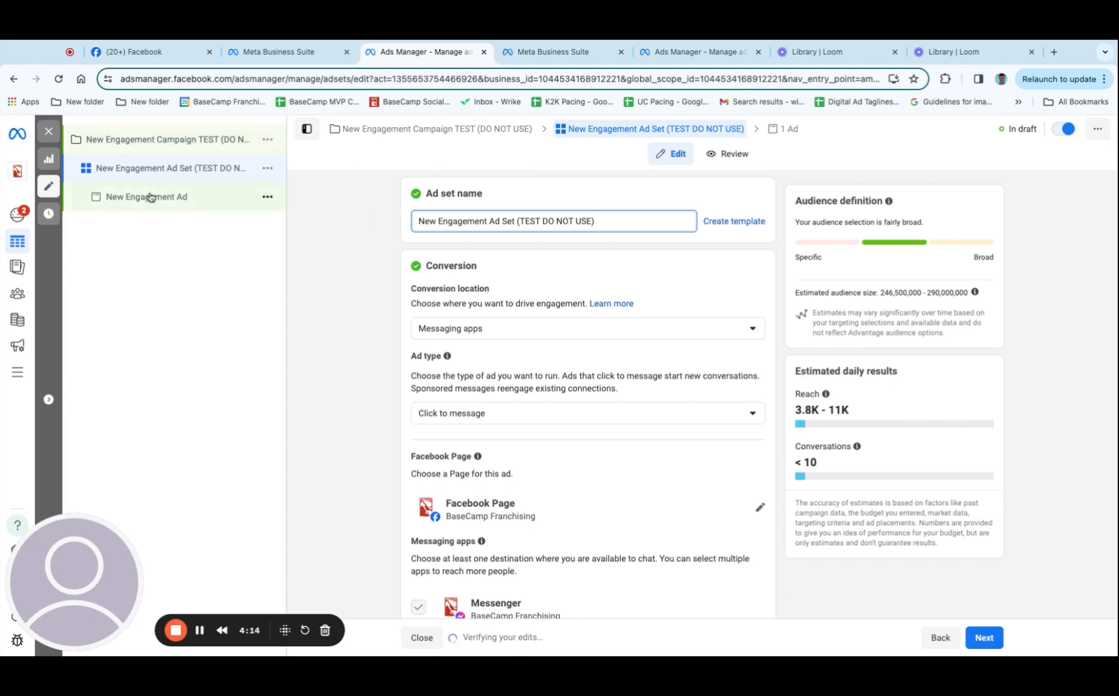
{"action": "left_click", "coordinate": [150, 142]}
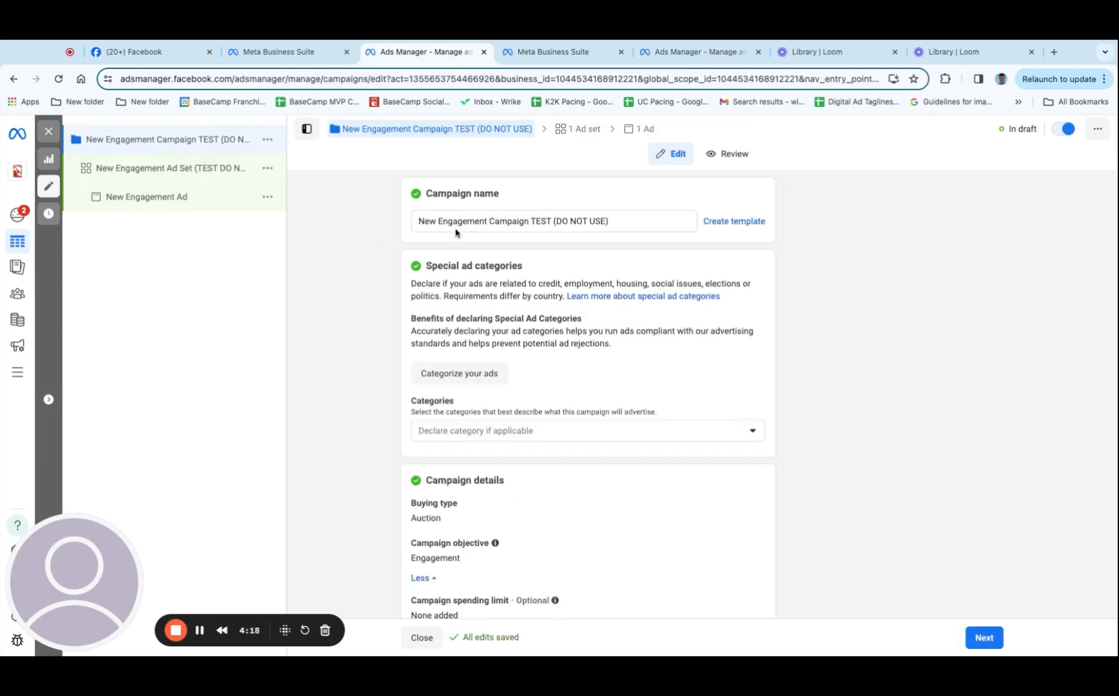
In the ad set settings, set the conversion location to On your ad and the engagement type to Post engagement
{"action": "left_click", "coordinate": [173, 169]}
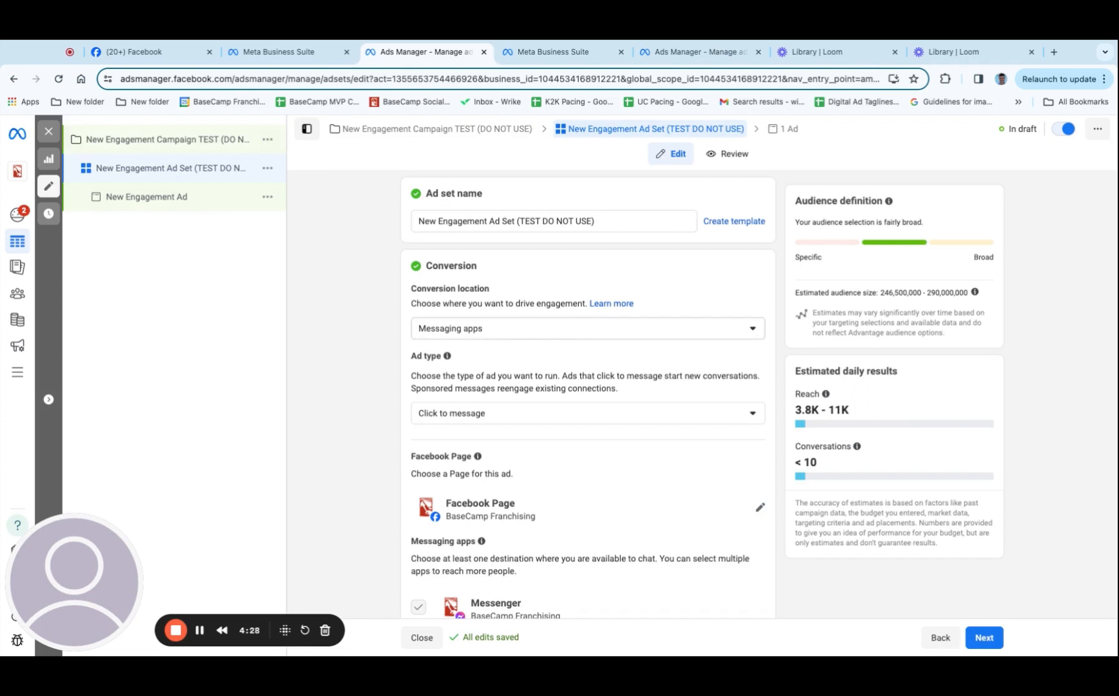
{"action": "left_click", "coordinate": [588, 329]}
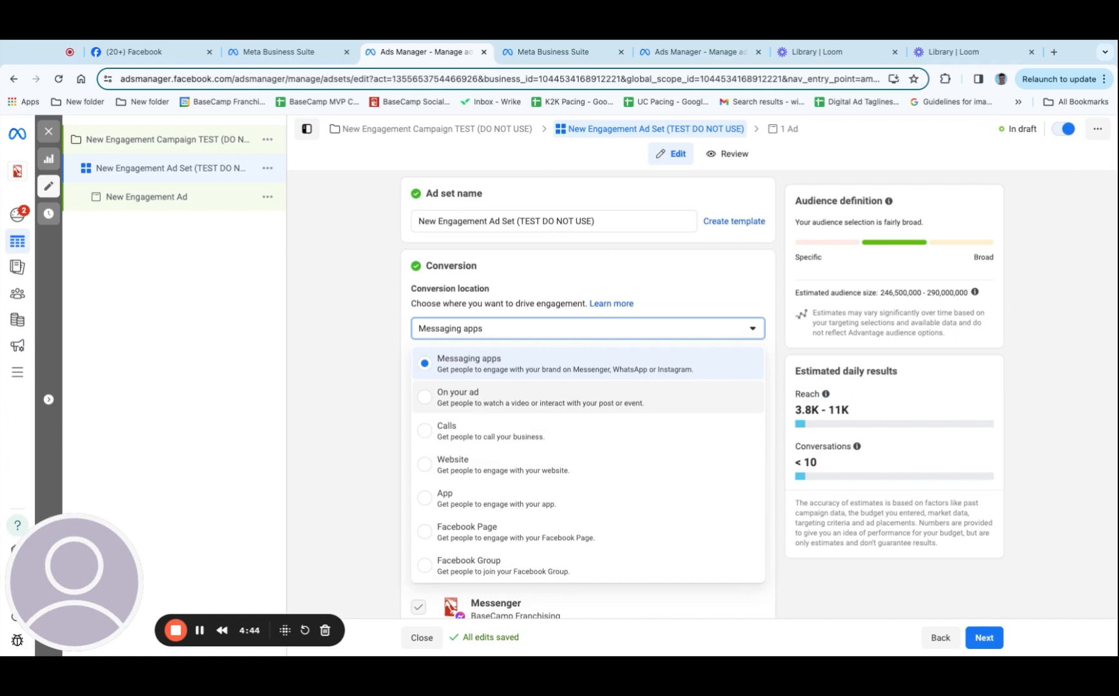
{"action": "left_click", "coordinate": [480, 404]}
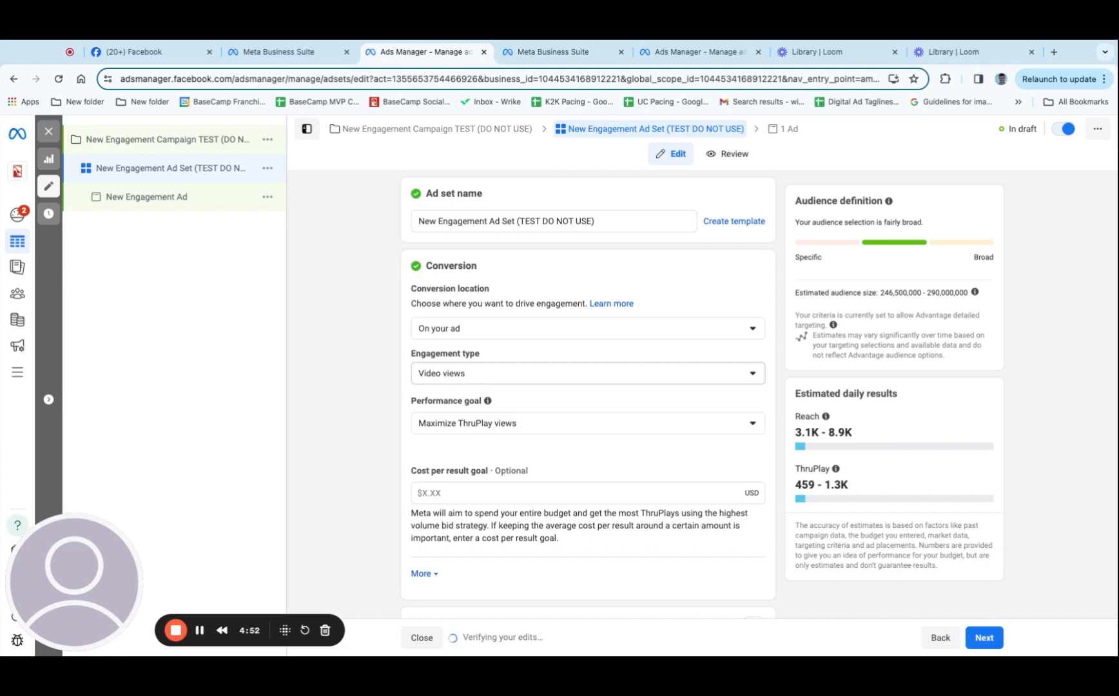
{"action": "left_click", "coordinate": [505, 377]}
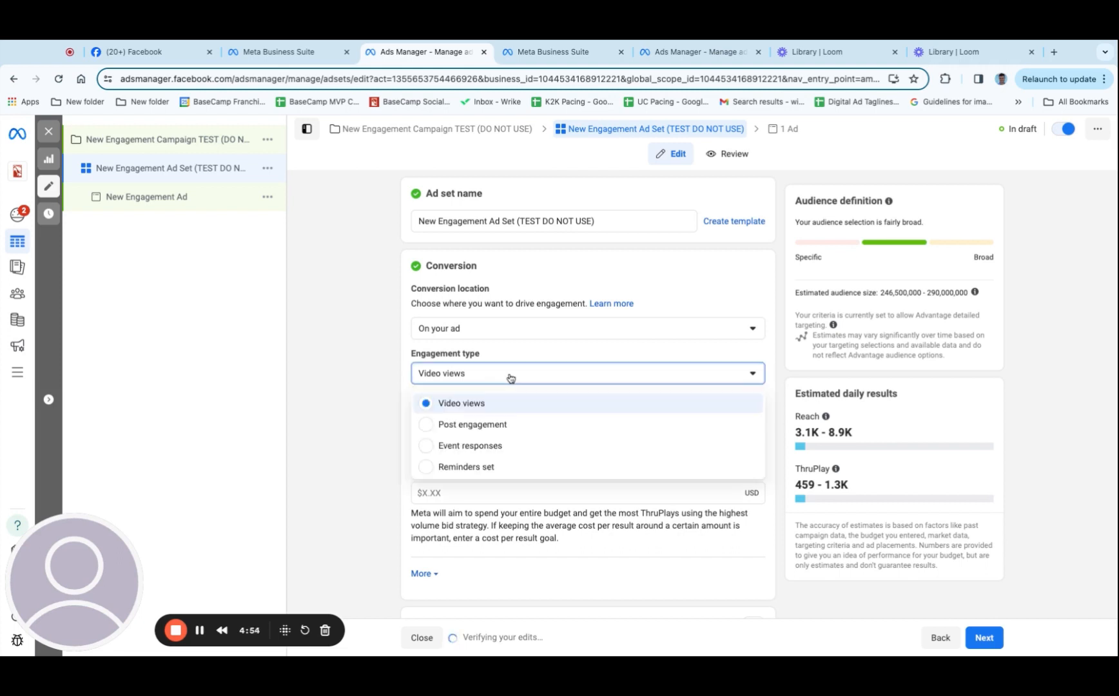
{"action": "left_click", "coordinate": [478, 379]}
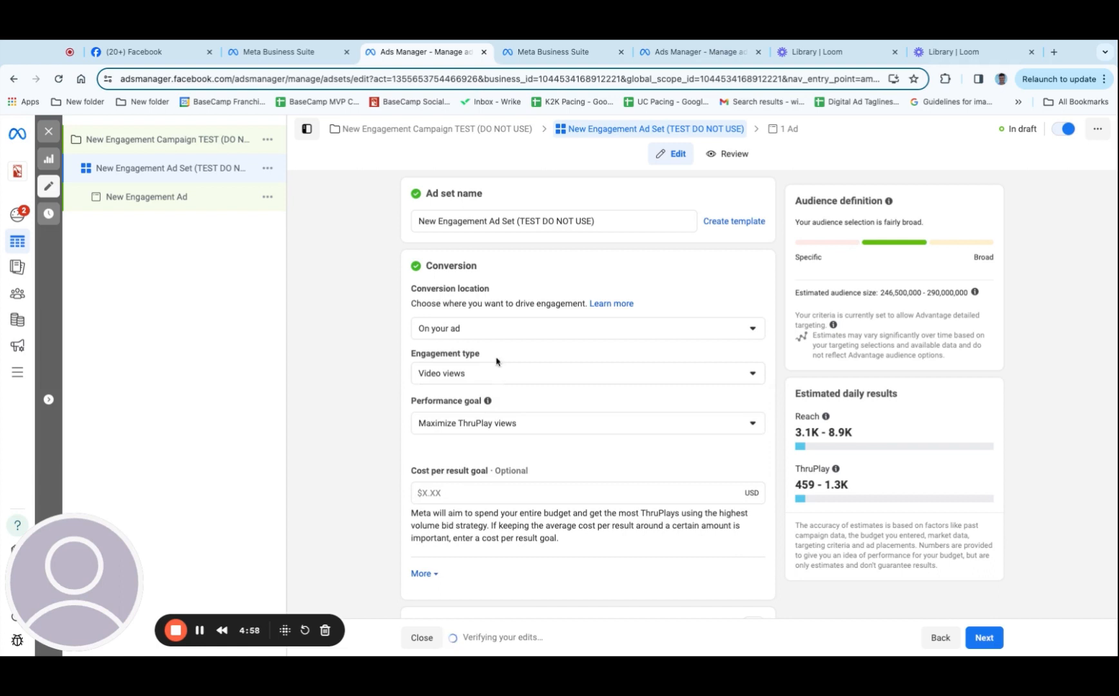
{"action": "left_click", "coordinate": [498, 376]}
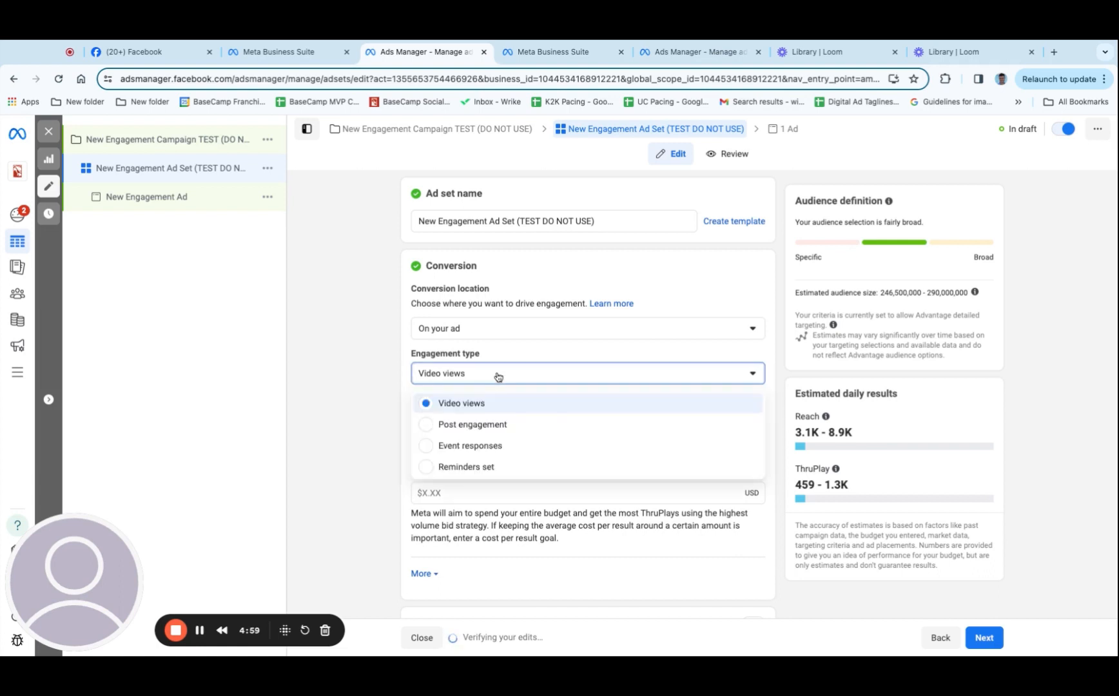
{"action": "left_click", "coordinate": [511, 426]}
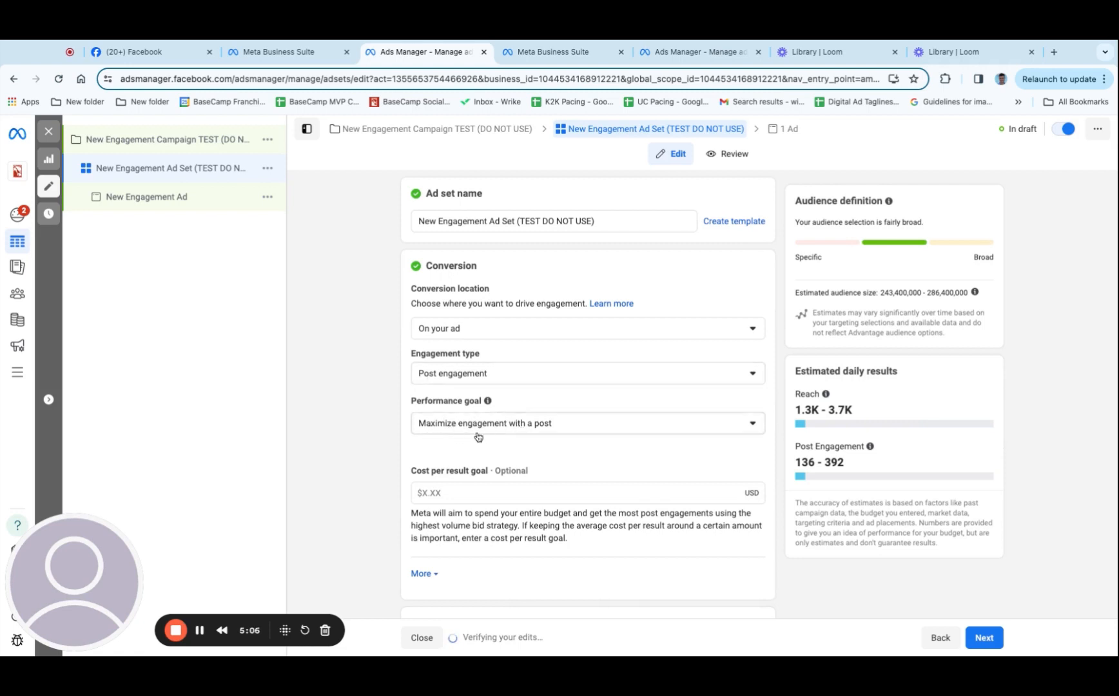
Review the performance goal options and the optional cost per result goal for the ad set
{"action": "left_click", "coordinate": [556, 427]}
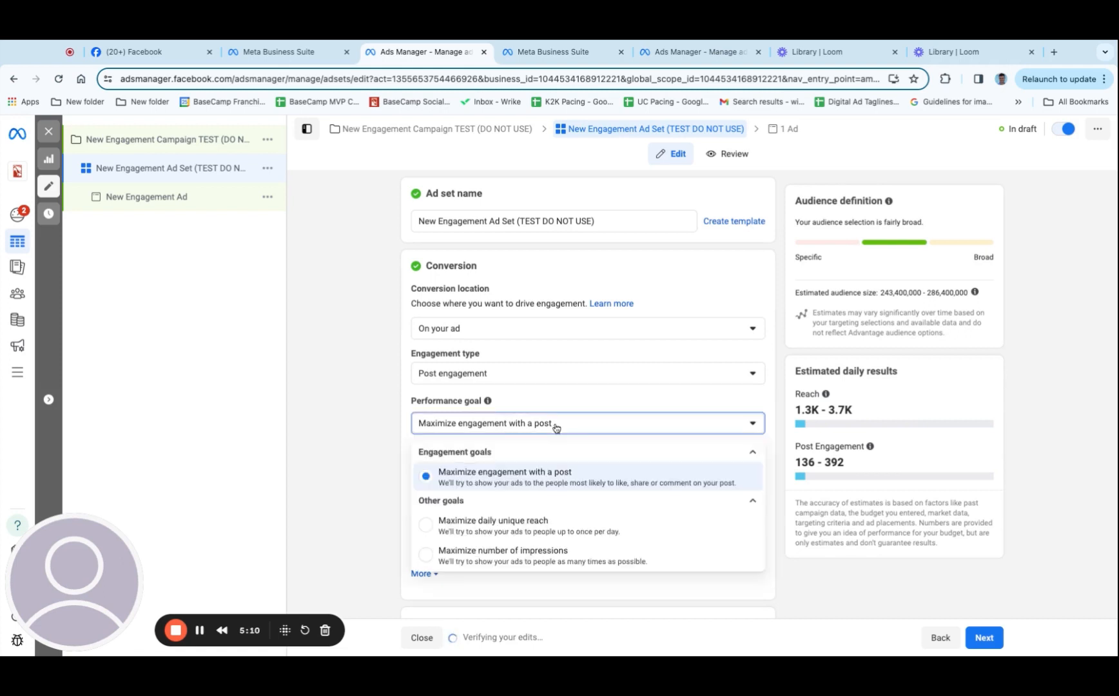
{"action": "left_click", "coordinate": [556, 427]}
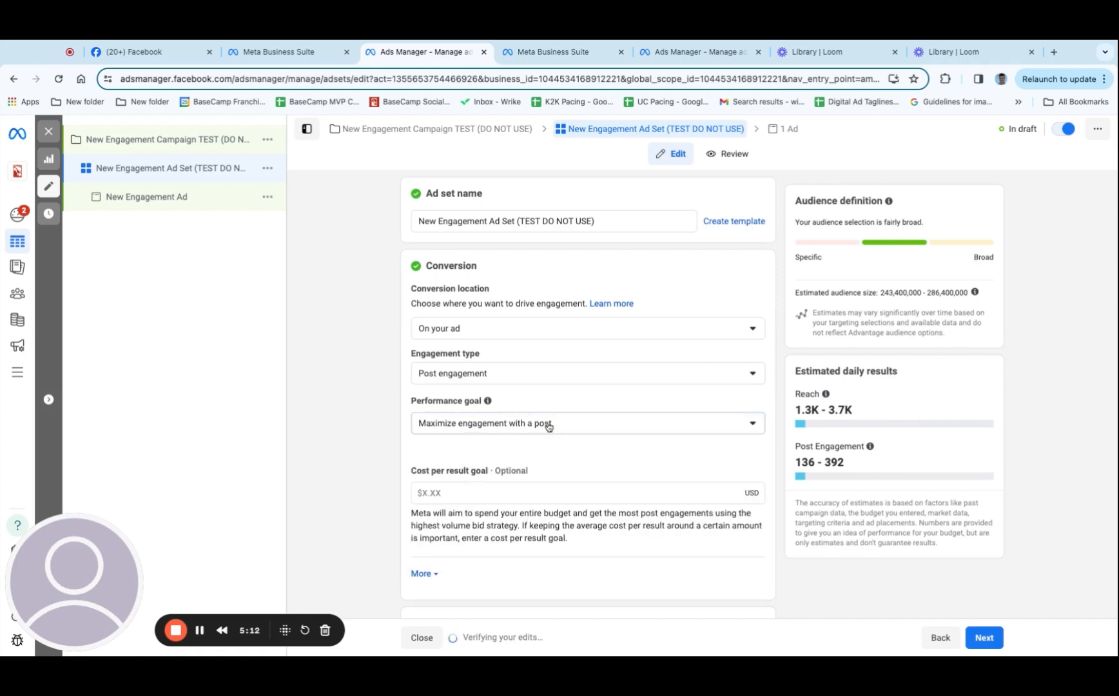
{"action": "scroll", "coordinate": [568, 449], "scroll_direction": "down", "scroll_amount": 2}
{"action": "scroll", "coordinate": [579, 451], "scroll_direction": "down", "scroll_amount": 1}
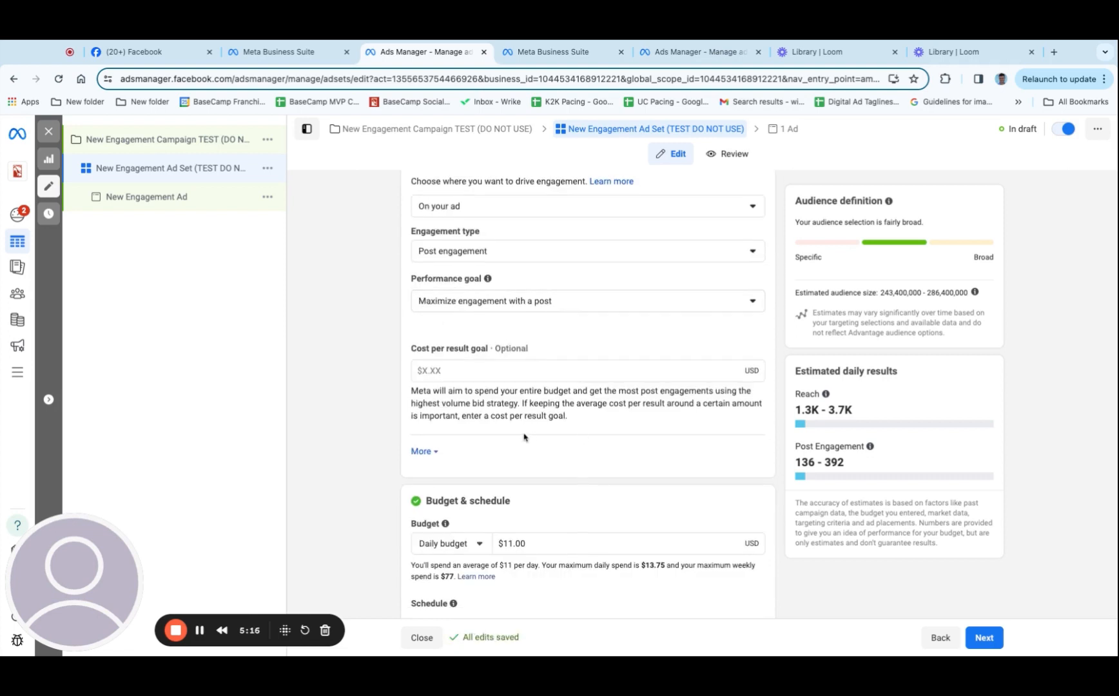
{"action": "scroll", "coordinate": [518, 429], "scroll_direction": "down", "scroll_amount": 1}
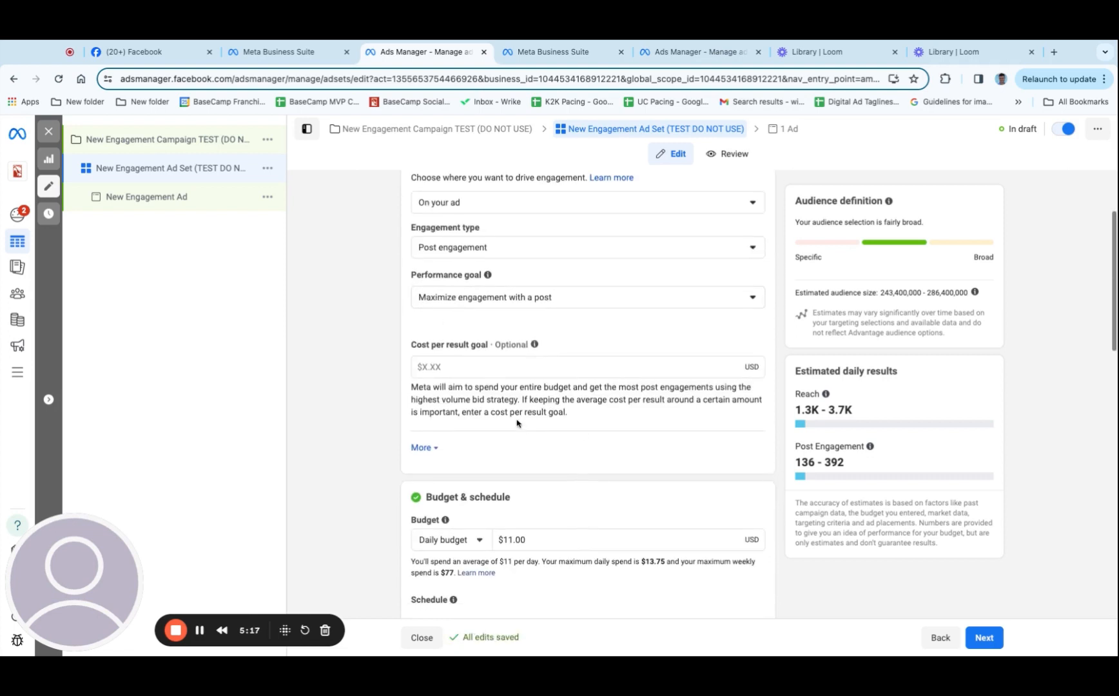
{"action": "left_click", "coordinate": [478, 367]}
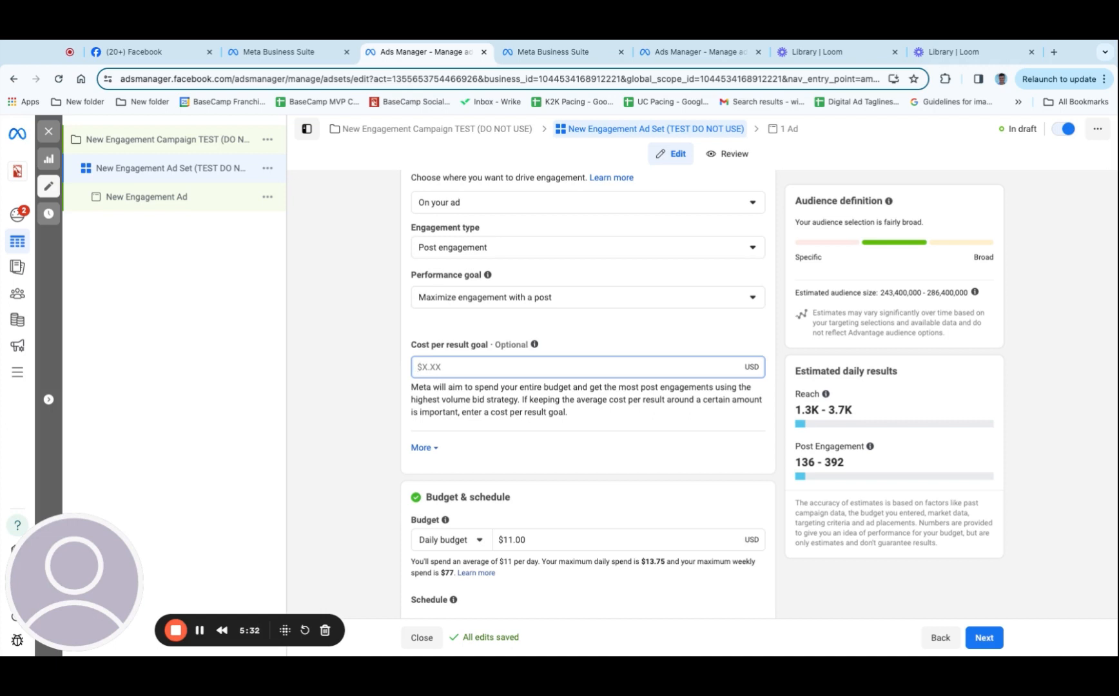
Change the ad set's budget to a lifetime budget of $500
{"action": "scroll", "coordinate": [588, 387], "scroll_direction": "down", "scroll_amount": 3}
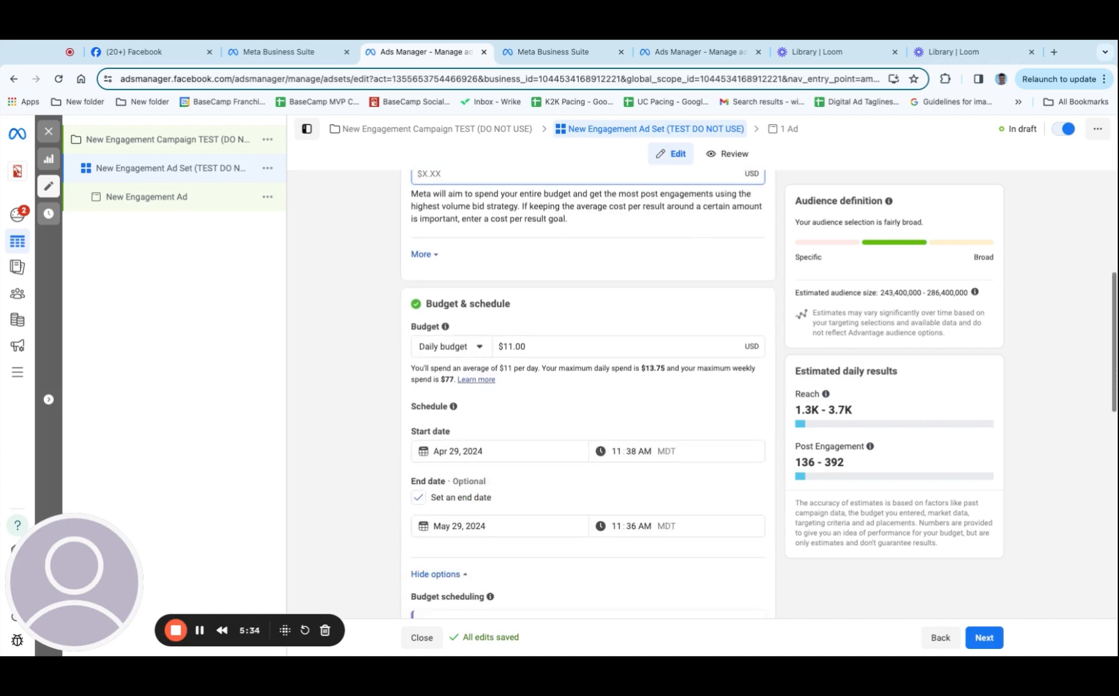
{"action": "scroll", "coordinate": [467, 329], "scroll_direction": "down", "scroll_amount": 1}
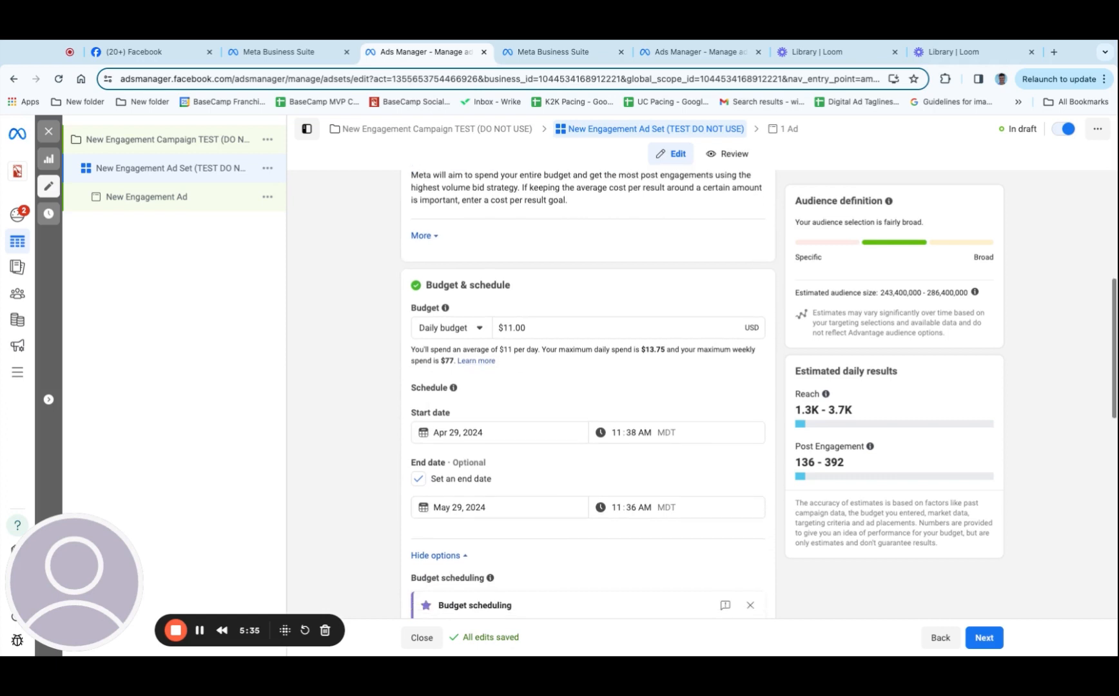
{"action": "left_click", "coordinate": [475, 315]}
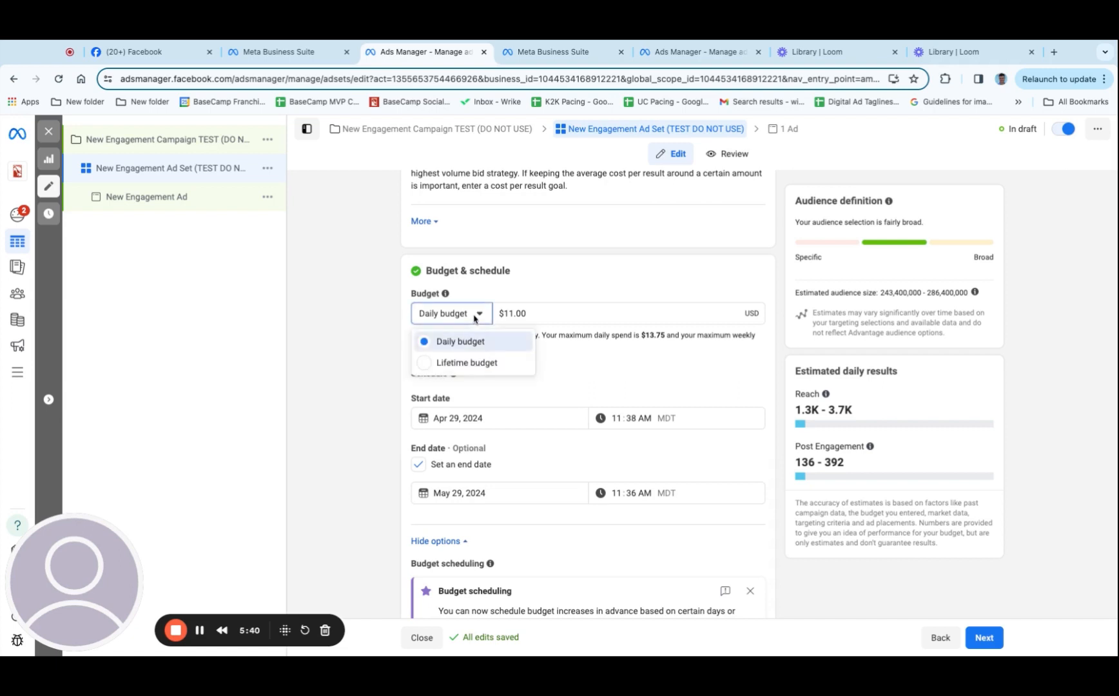
{"action": "left_click", "coordinate": [477, 363]}
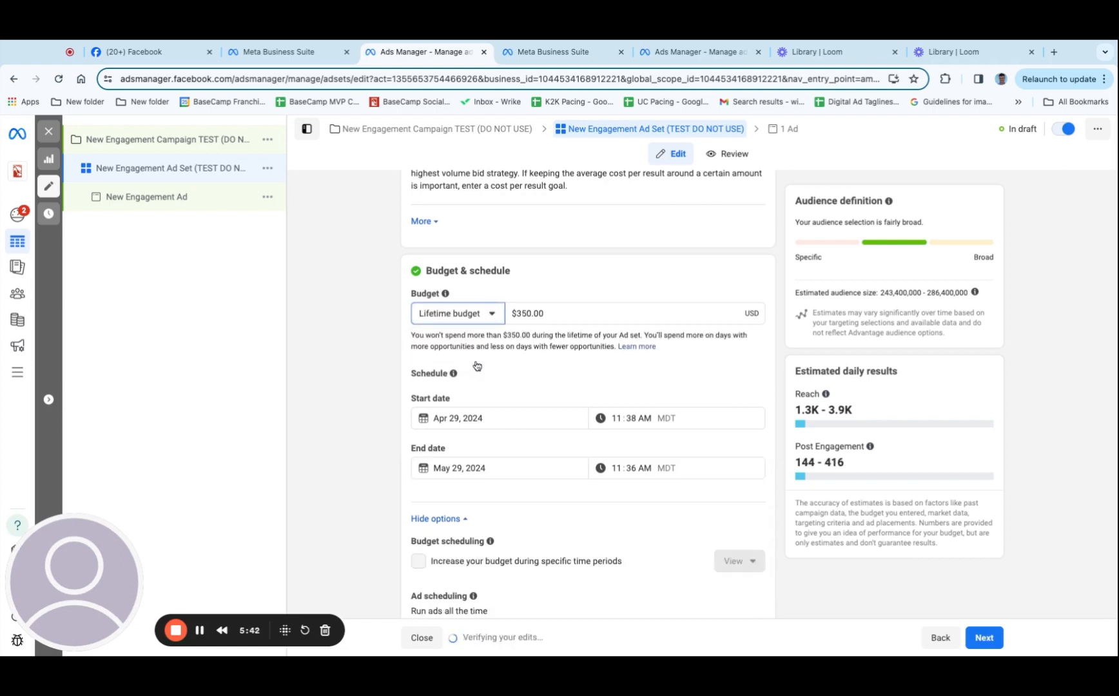
{"action": "double_click", "coordinate": [530, 315]}
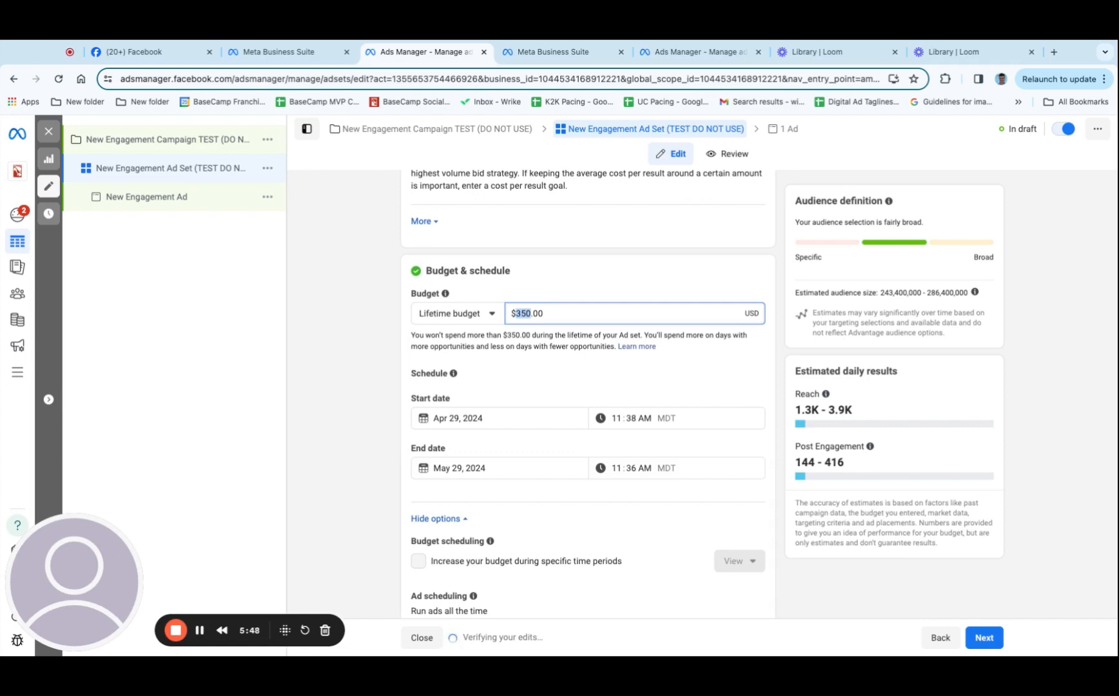
{"action": "type", "text": "500"}
{"action": "left_click", "coordinate": [543, 294]}
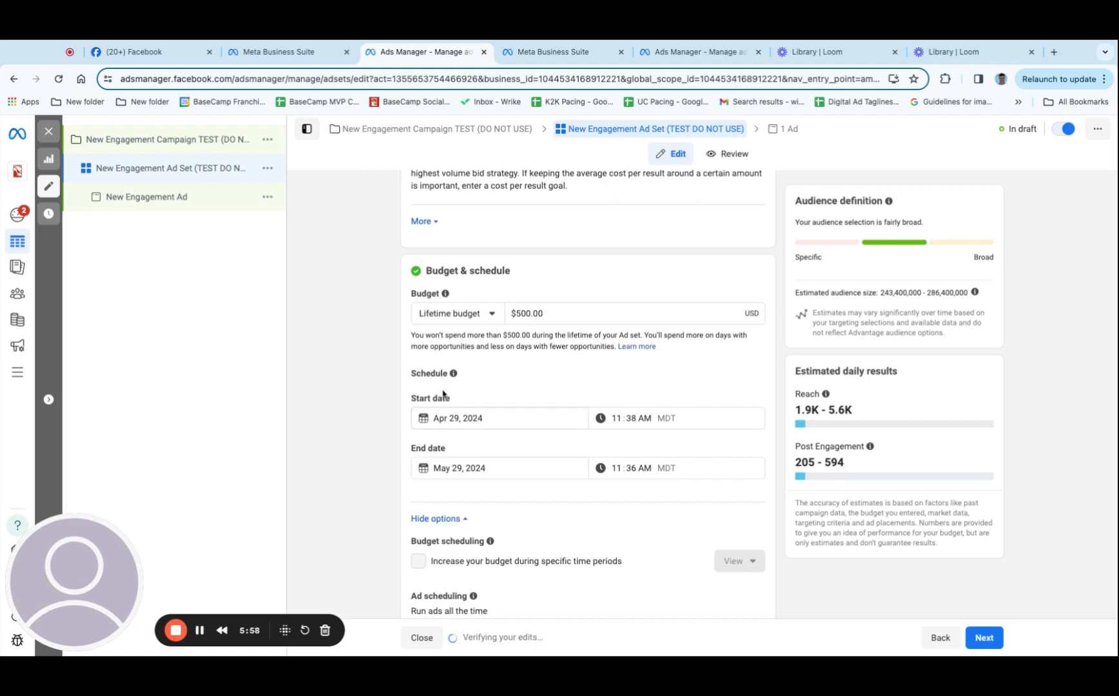
Keep April 29, 2024 as the ad set's start date and set its end date to May 22, 2024
{"action": "left_click", "coordinate": [469, 420]}
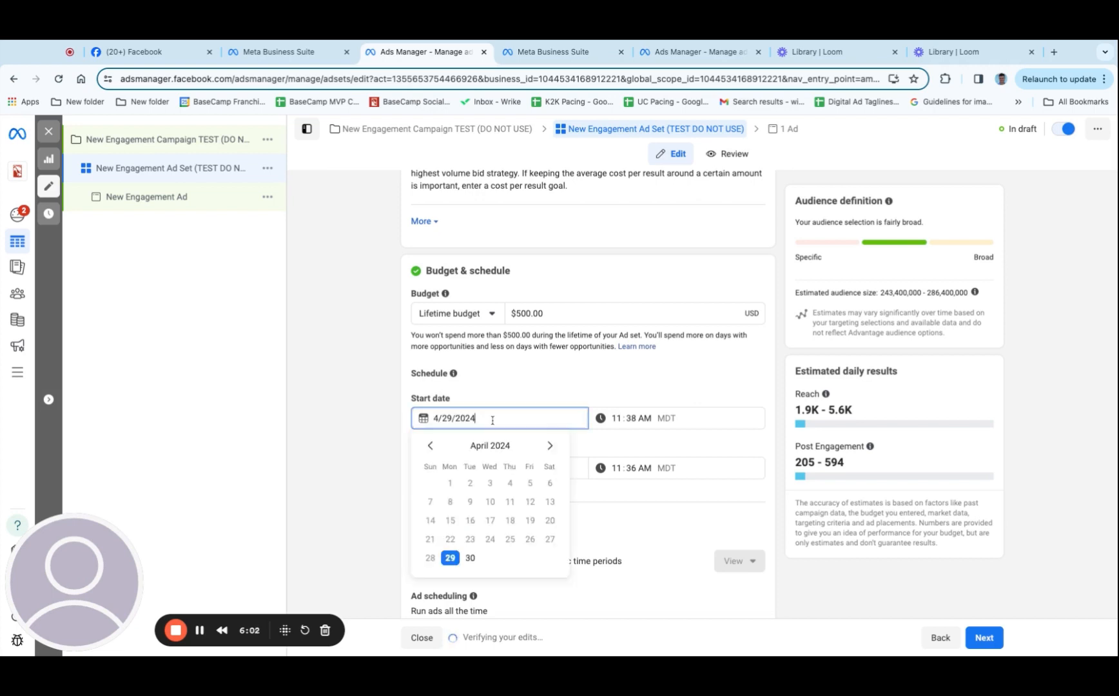
{"action": "left_click", "coordinate": [476, 554]}
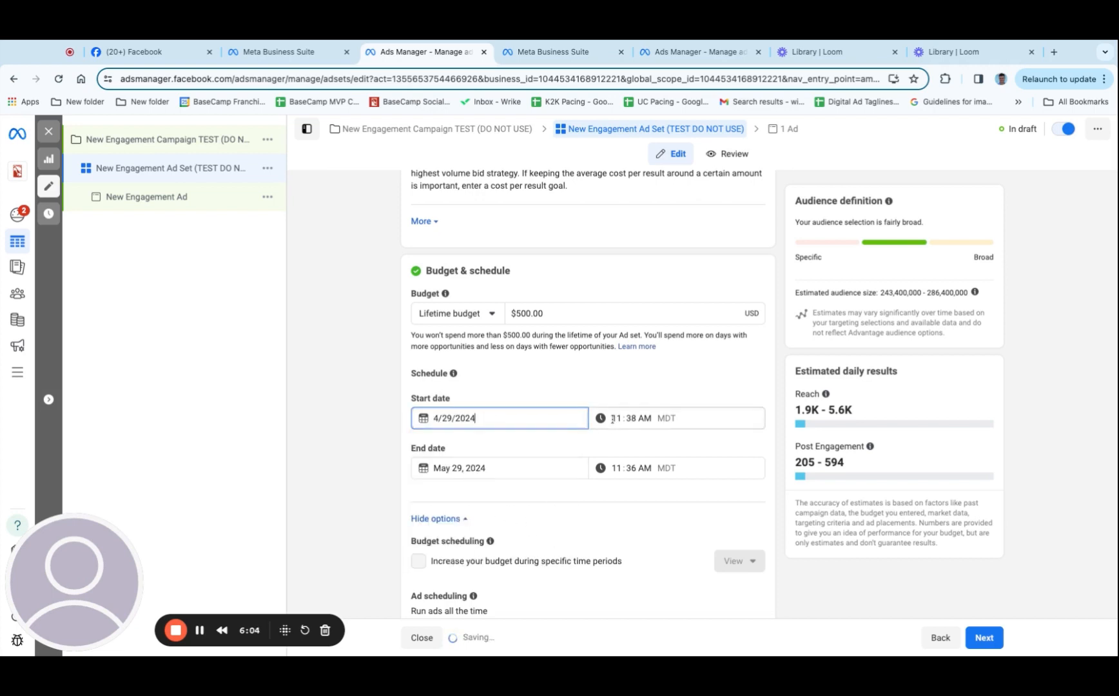
{"action": "left_click", "coordinate": [492, 468]}
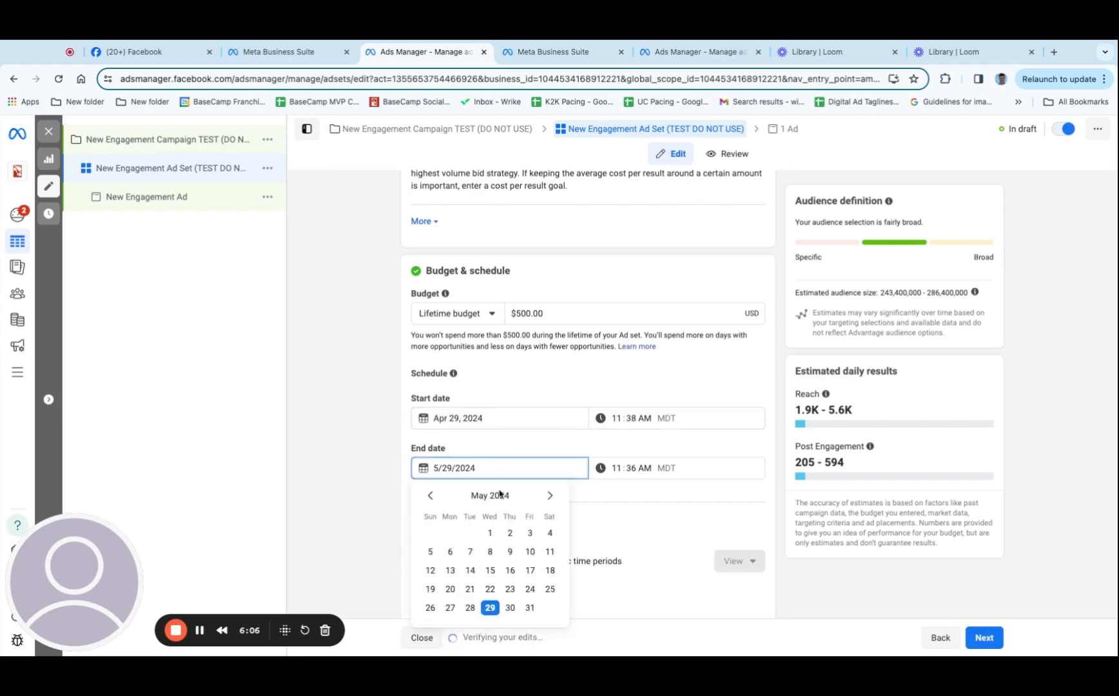
{"action": "left_click", "coordinate": [490, 588]}
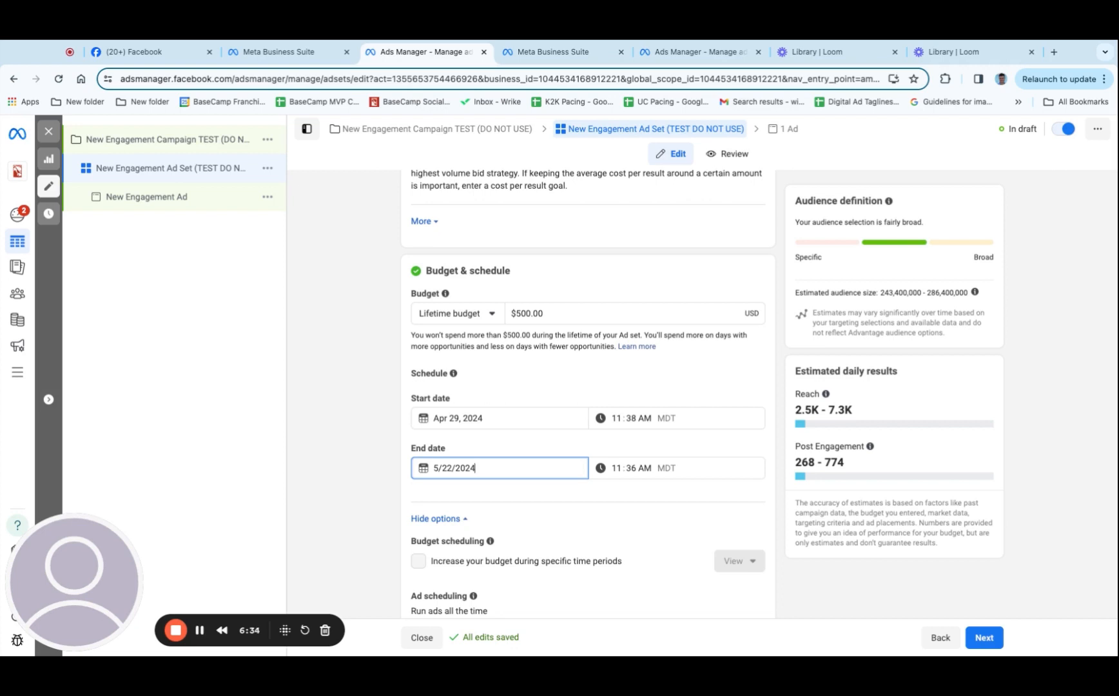
Examine the ad set's audience definition alongside its estimated daily results
{"action": "scroll", "coordinate": [516, 425], "scroll_direction": "down", "scroll_amount": 1}
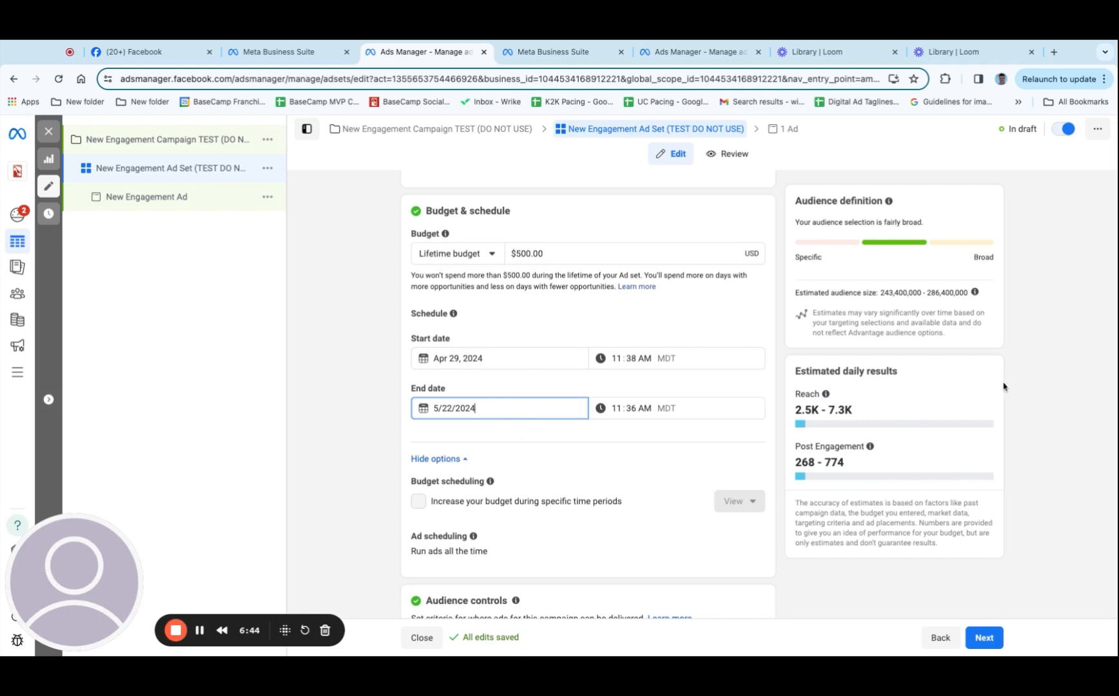
{"action": "left_click", "coordinate": [796, 201]}
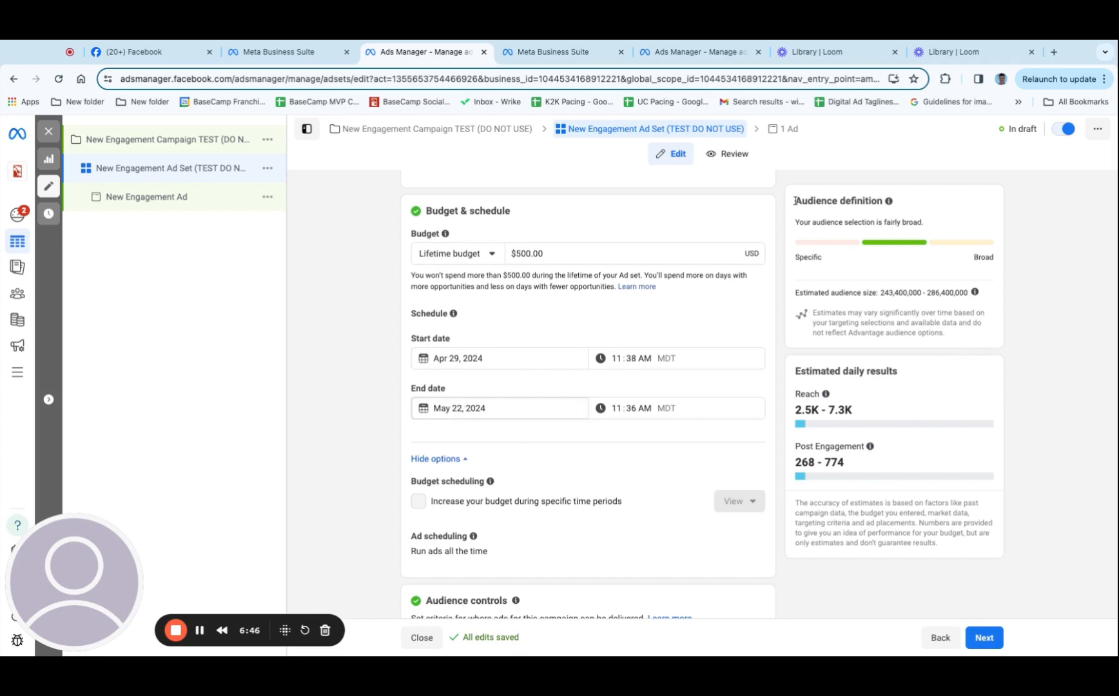
{"action": "left_click_drag", "start_coordinate": [796, 200], "coordinate": [883, 201]}
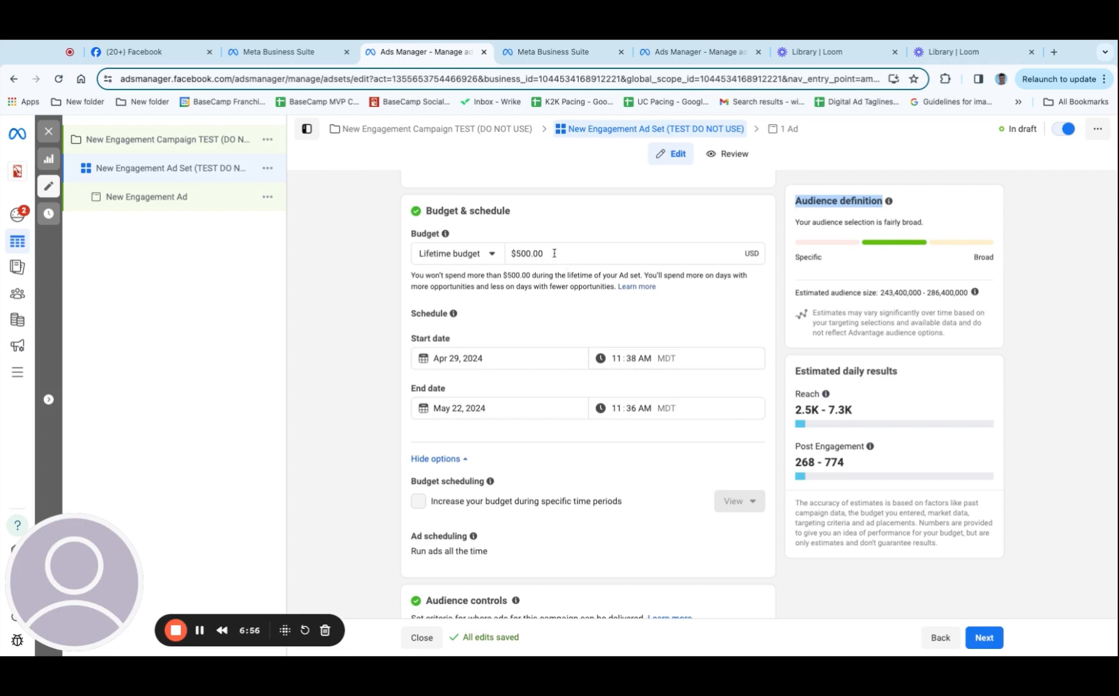
Try a lifetime budget of $5,000 to compare the estimated daily results, and restore the budget to $500
{"action": "left_click", "coordinate": [520, 253]}
{"action": "key", "text": "BackSpace"}
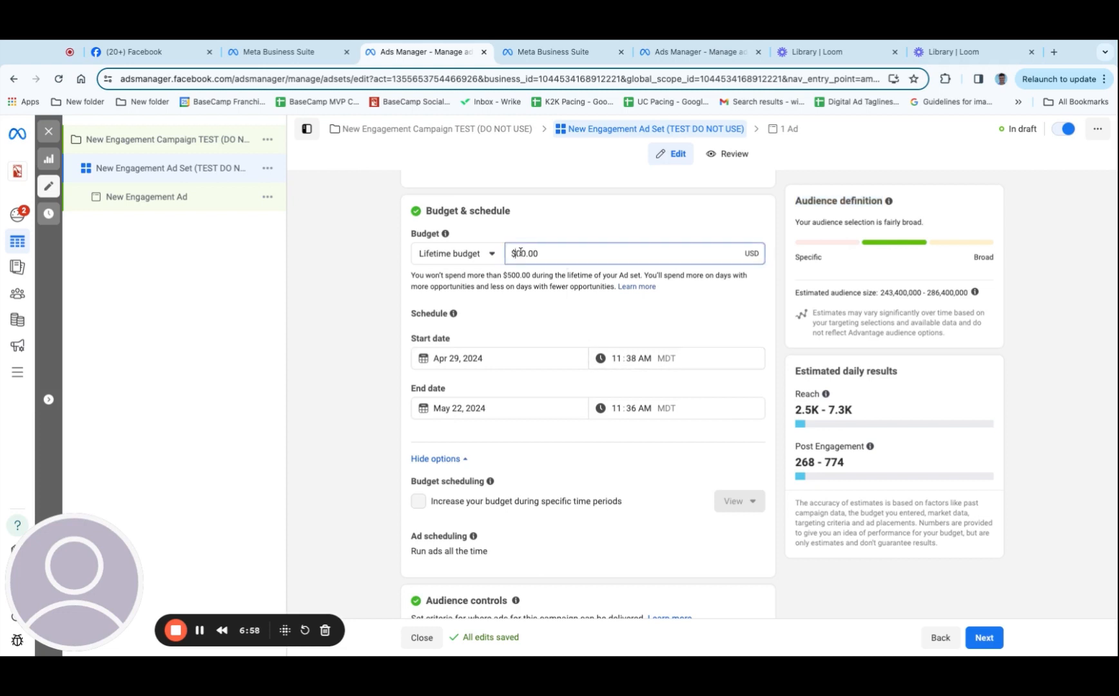
{"action": "type", "text": "50"}
{"action": "left_click", "coordinate": [532, 236]}
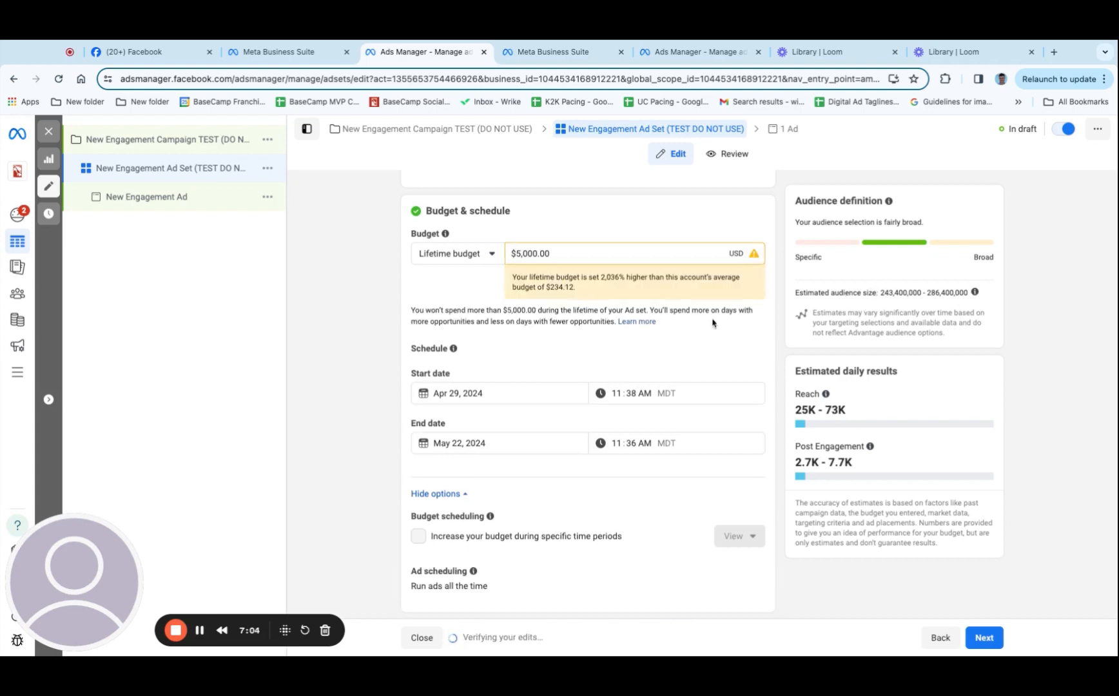
{"action": "left_click", "coordinate": [535, 254]}
{"action": "key", "text": "BackSpace"}
Review the ad scheduling and the expanded audience controls, briefly opening and closing the account-level audience controls page
{"action": "scroll", "coordinate": [588, 409], "scroll_direction": "down", "scroll_amount": 2}
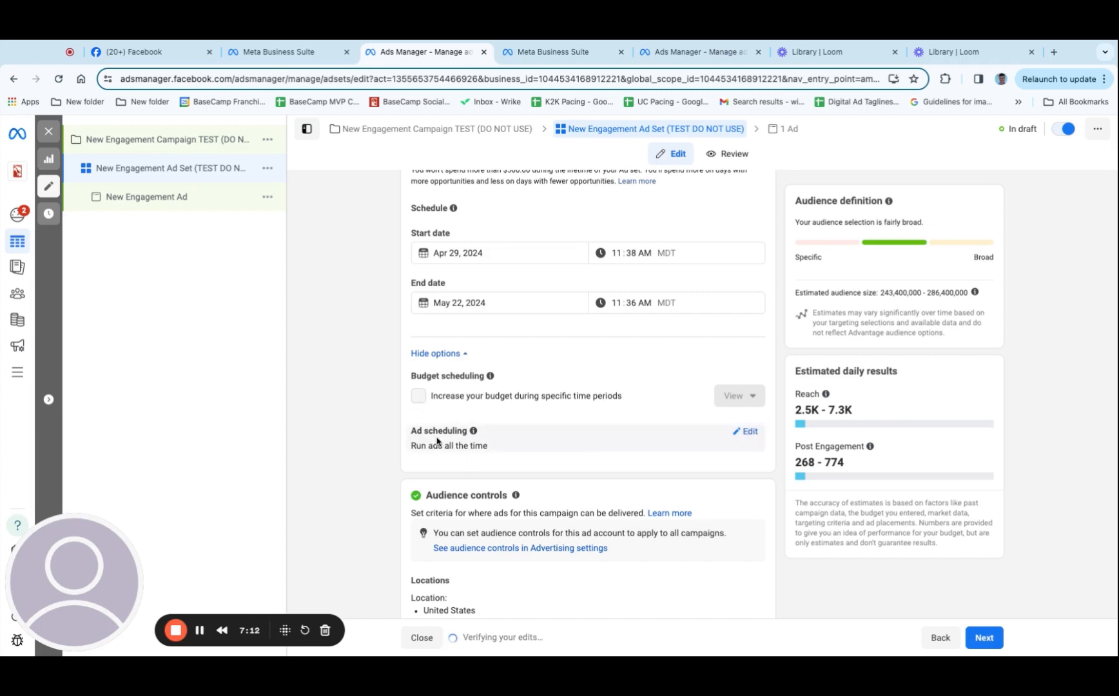
{"action": "scroll", "coordinate": [583, 493], "scroll_direction": "down", "scroll_amount": 3}
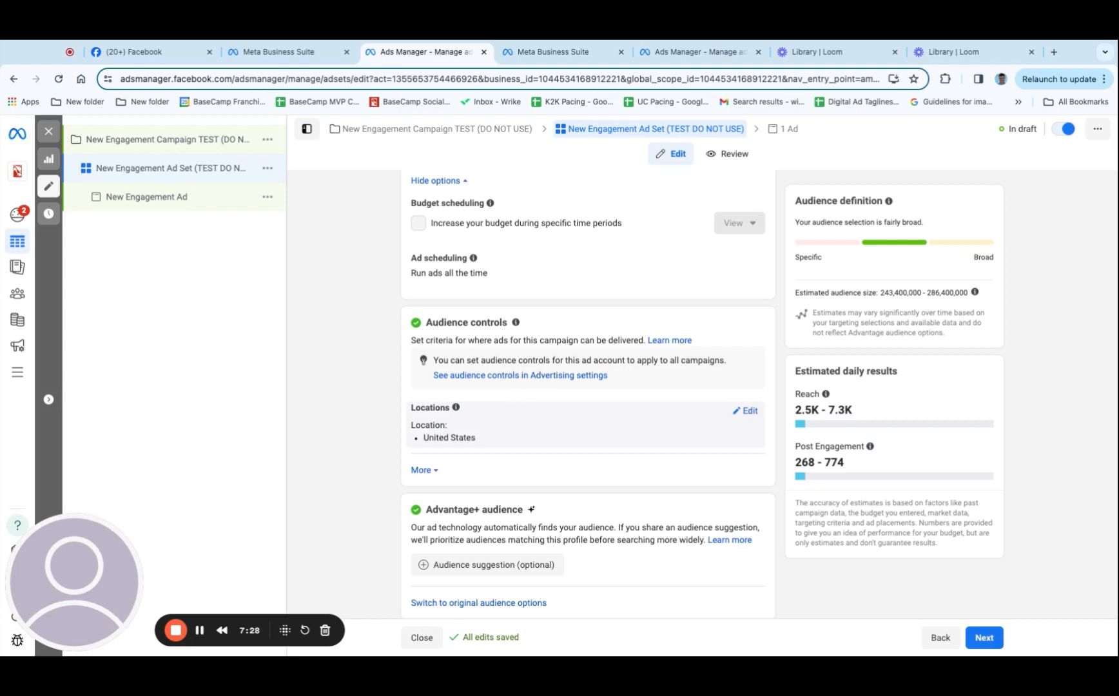
{"action": "left_click", "coordinate": [422, 470]}
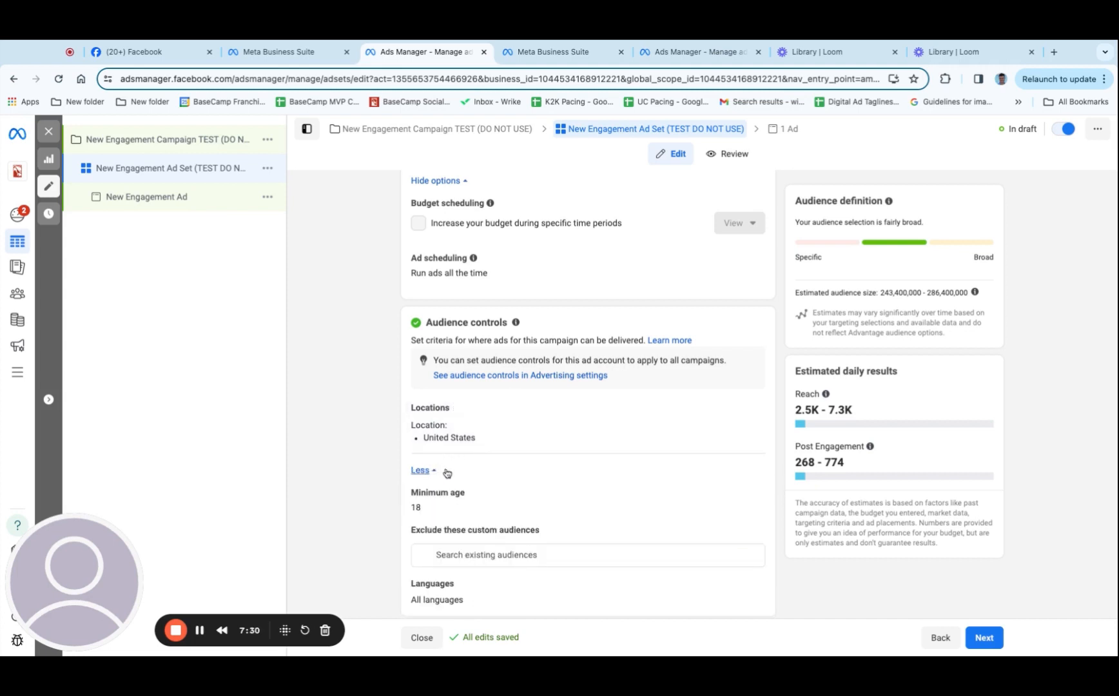
{"action": "scroll", "coordinate": [488, 478], "scroll_direction": "down", "scroll_amount": 2}
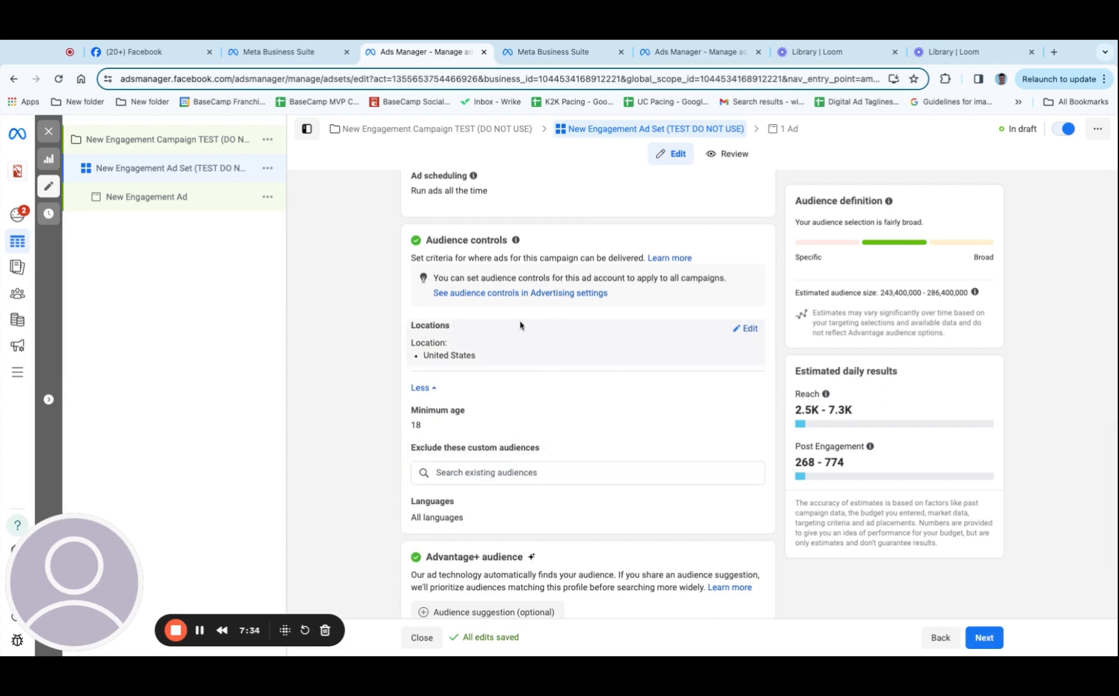
{"action": "left_click", "coordinate": [499, 301]}
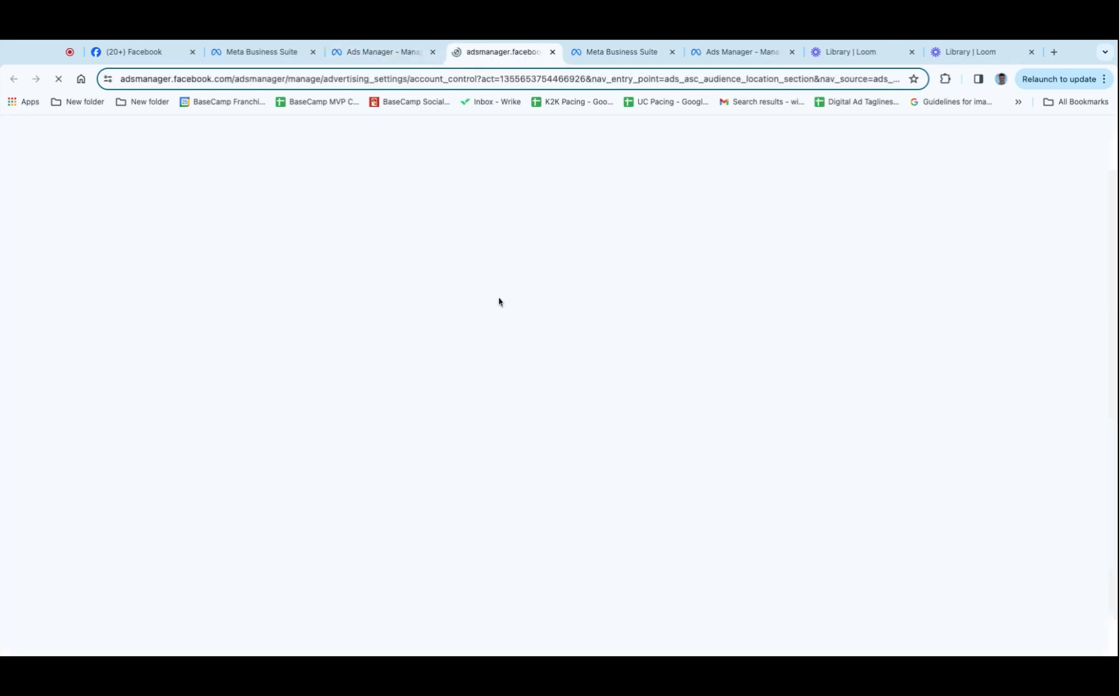
{"action": "left_click", "coordinate": [553, 51]}
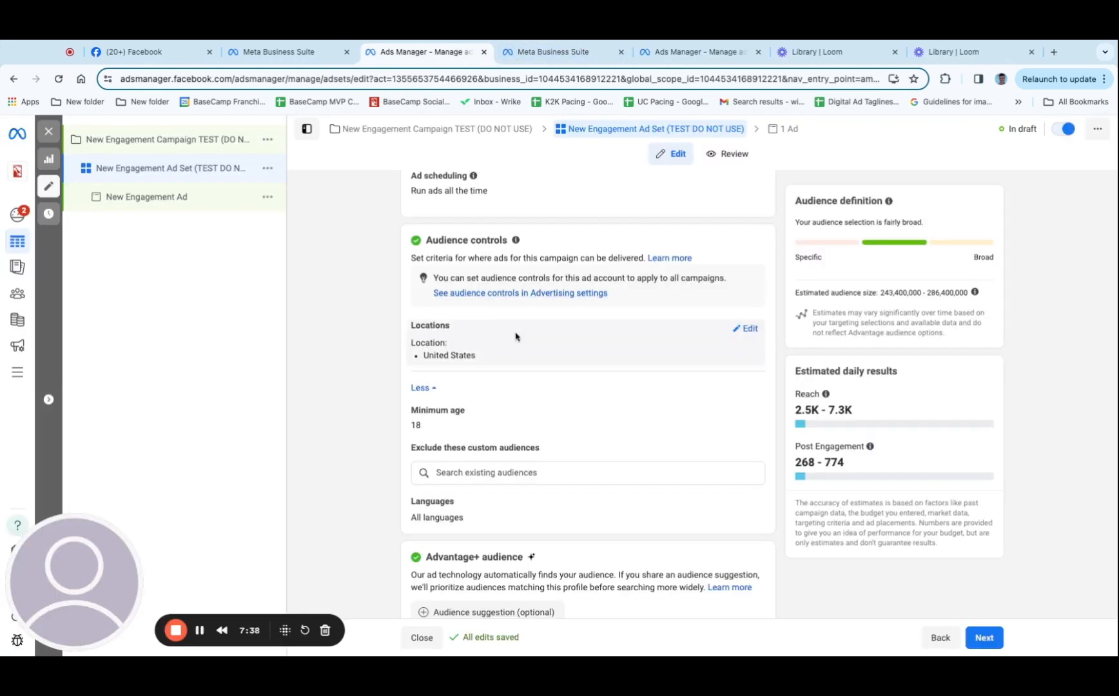
Switch the ad set from Advantage+ audience to the original audience options
{"action": "scroll", "coordinate": [571, 448], "scroll_direction": "down", "scroll_amount": 4}
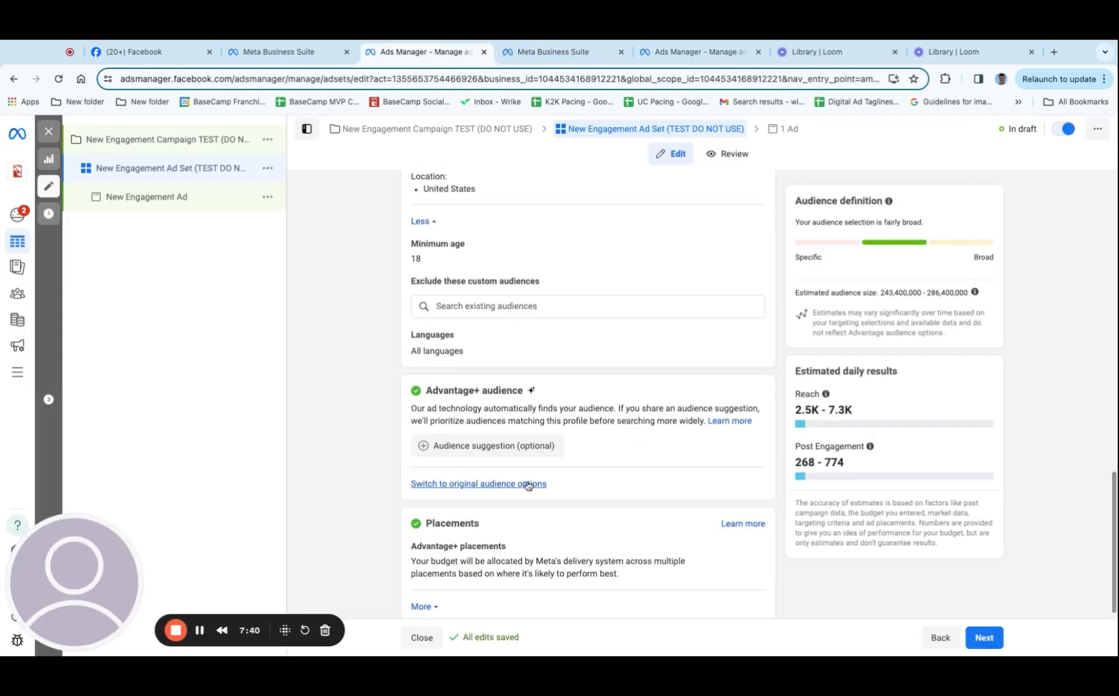
{"action": "left_click", "coordinate": [436, 485]}
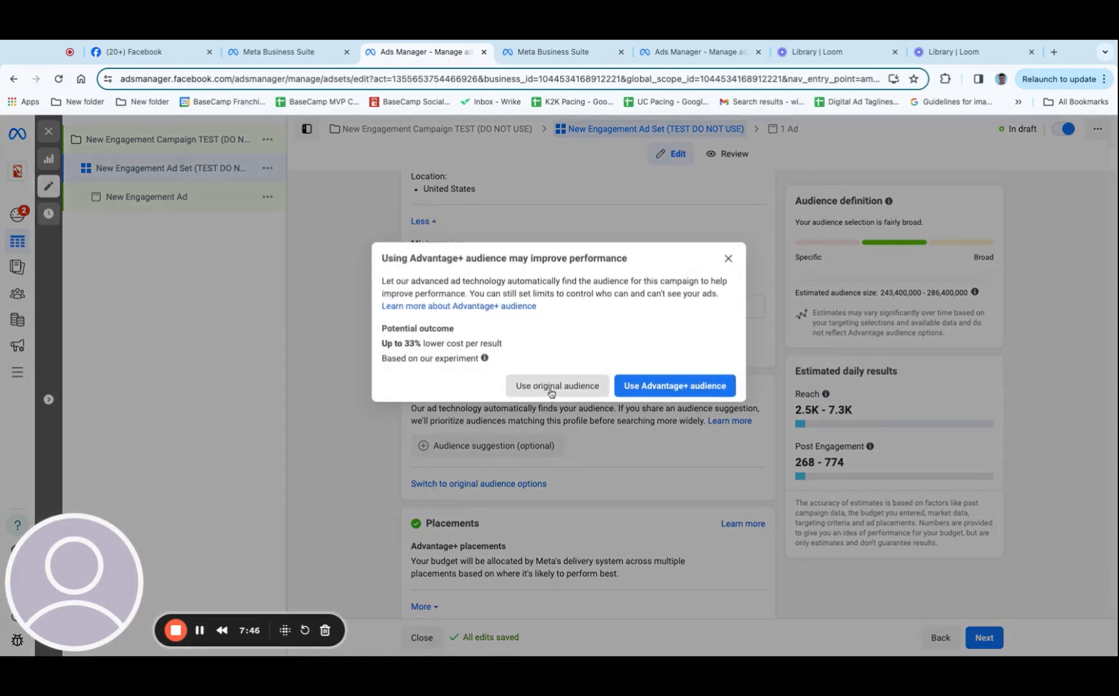
{"action": "left_click", "coordinate": [552, 387]}
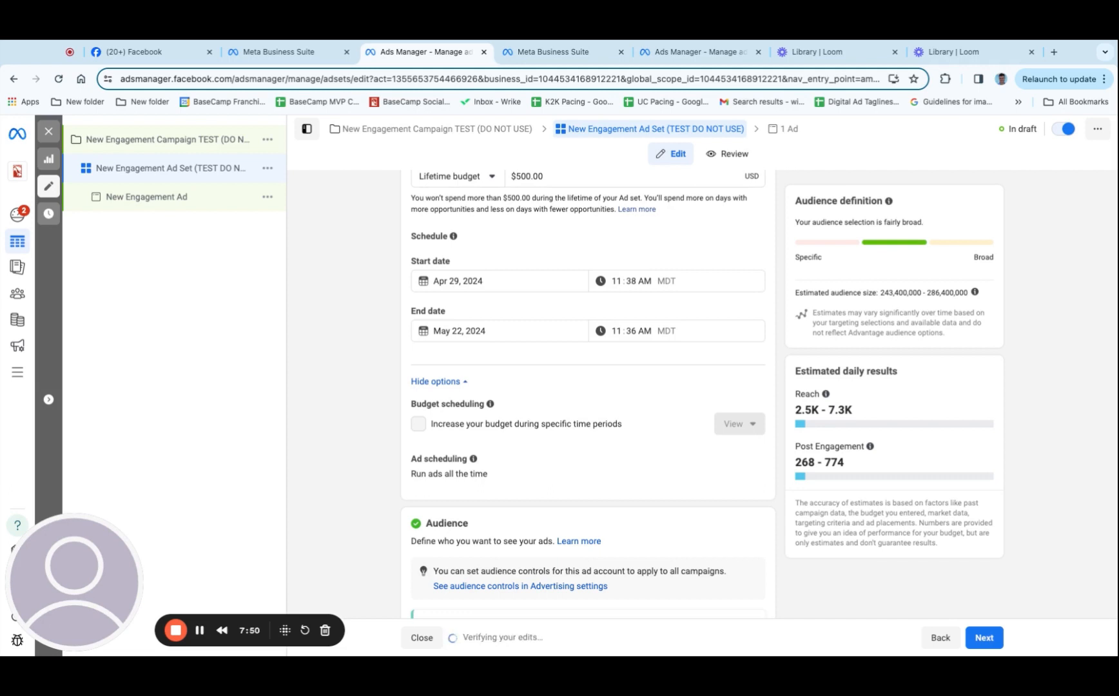
Change the audience location from United States to Holland, Michigan
{"action": "scroll", "coordinate": [545, 407], "scroll_direction": "down", "scroll_amount": 6}
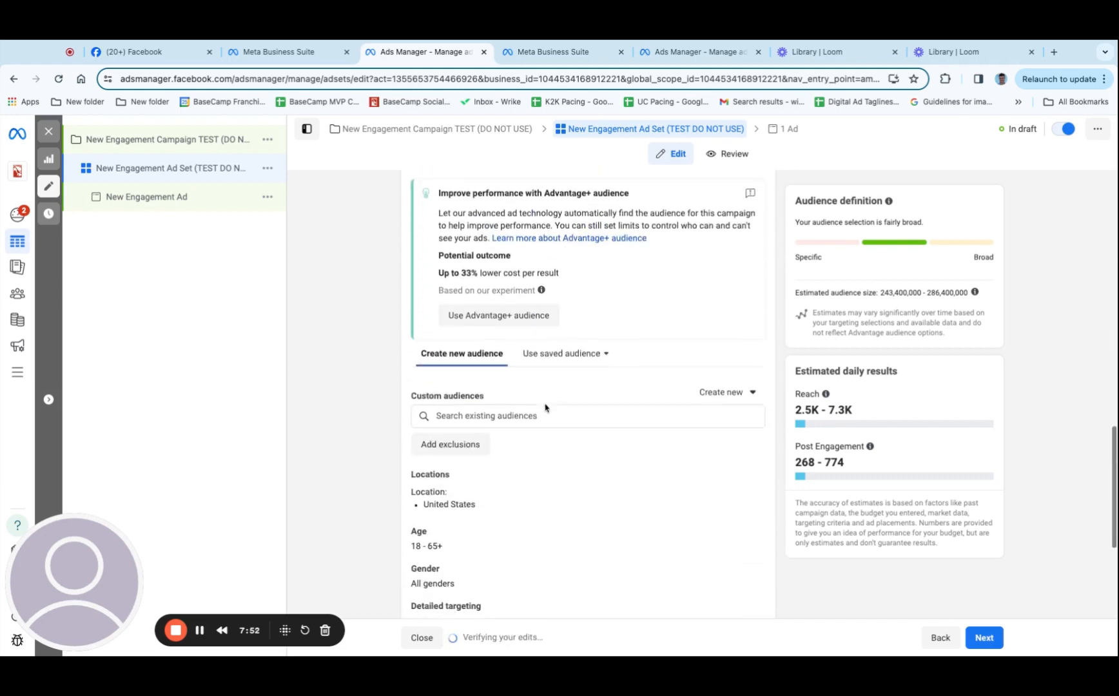
{"action": "scroll", "coordinate": [544, 407], "scroll_direction": "down", "scroll_amount": 2}
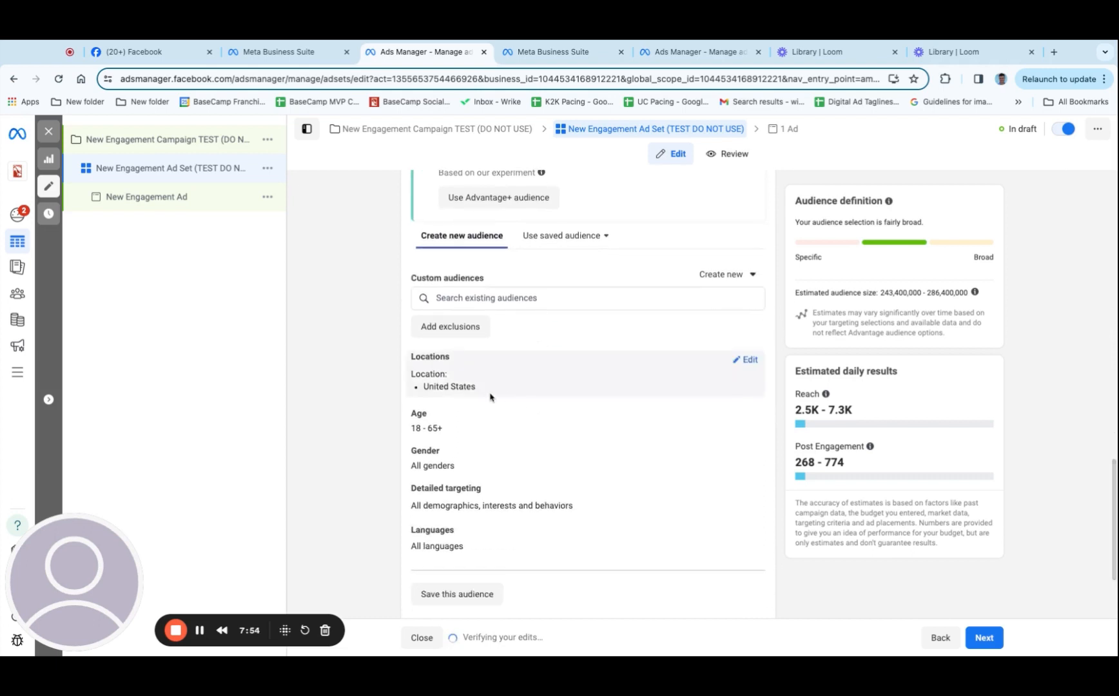
{"action": "left_click", "coordinate": [746, 360]}
{"action": "left_click", "coordinate": [497, 451]}
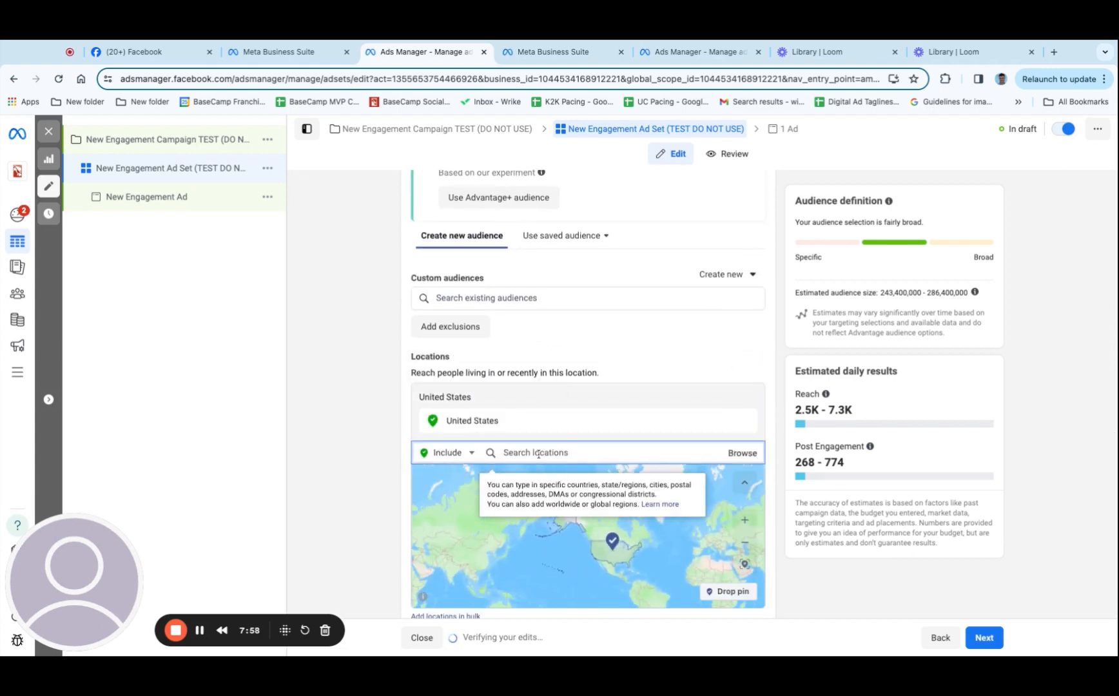
{"action": "type", "text": "holland michigan"}
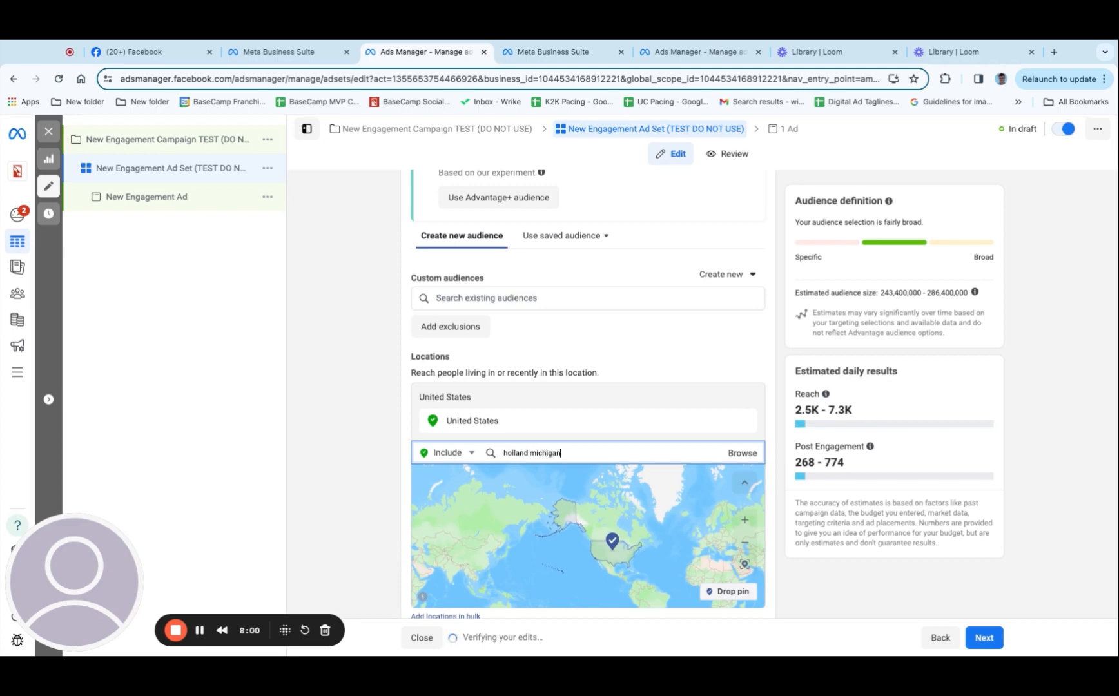
{"action": "left_click", "coordinate": [547, 485]}
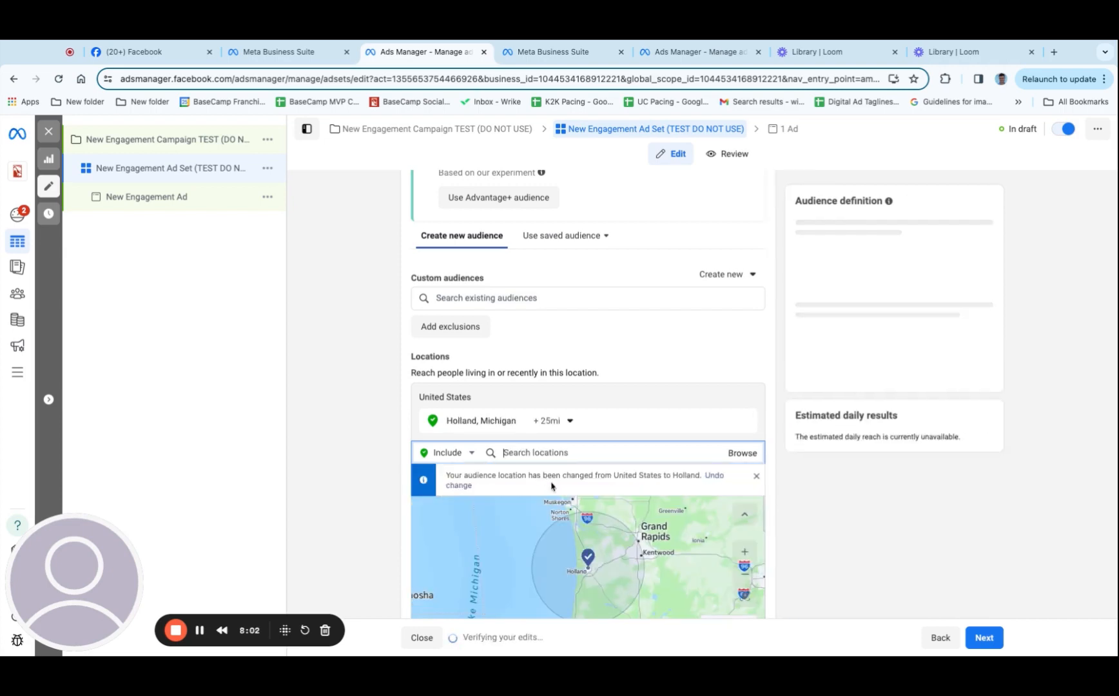
Reduce the radius around Holland, Michigan to 10 mi and check the estimated audience size
{"action": "scroll", "coordinate": [592, 415], "scroll_direction": "down", "scroll_amount": 1}
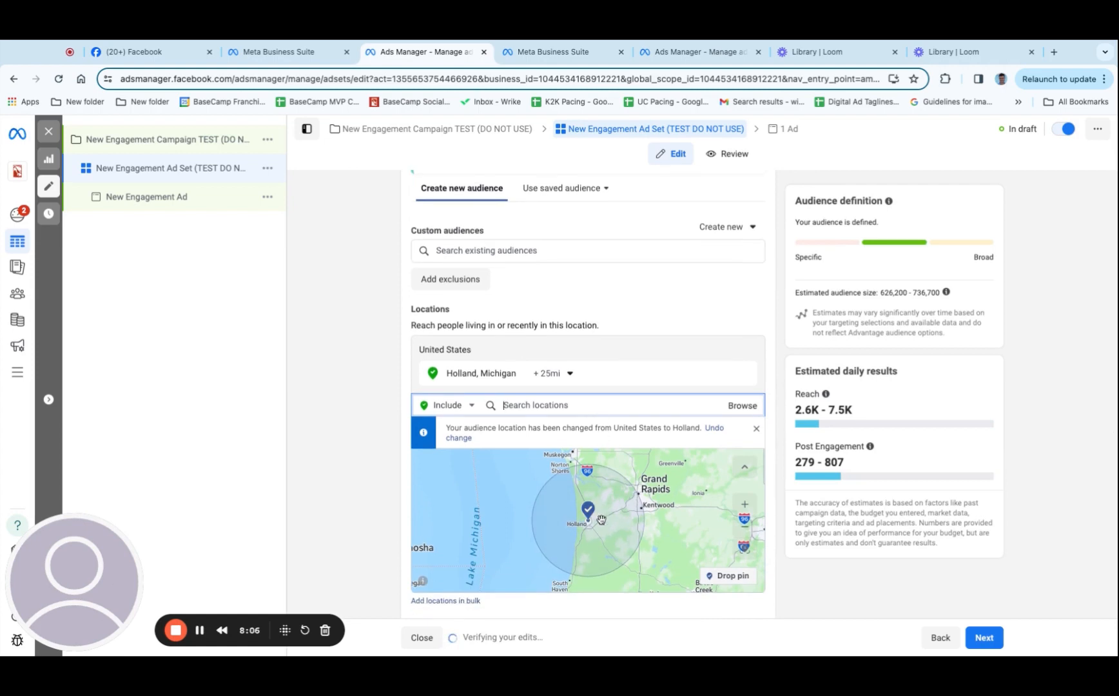
{"action": "left_click", "coordinate": [567, 381]}
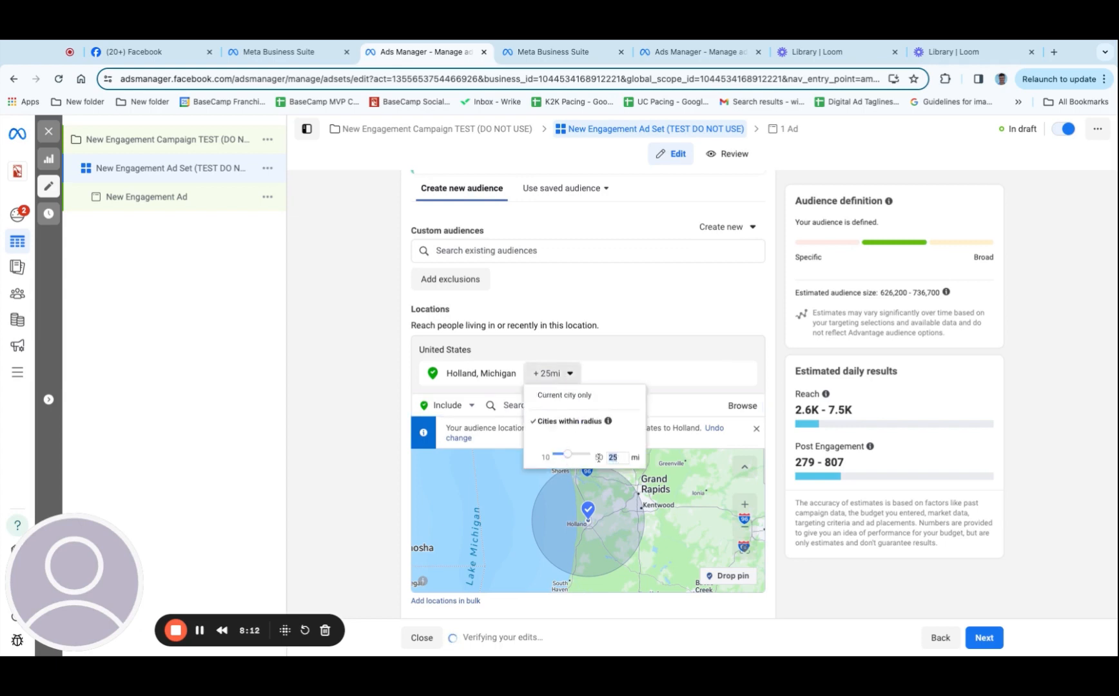
{"action": "key", "text": "Return"}
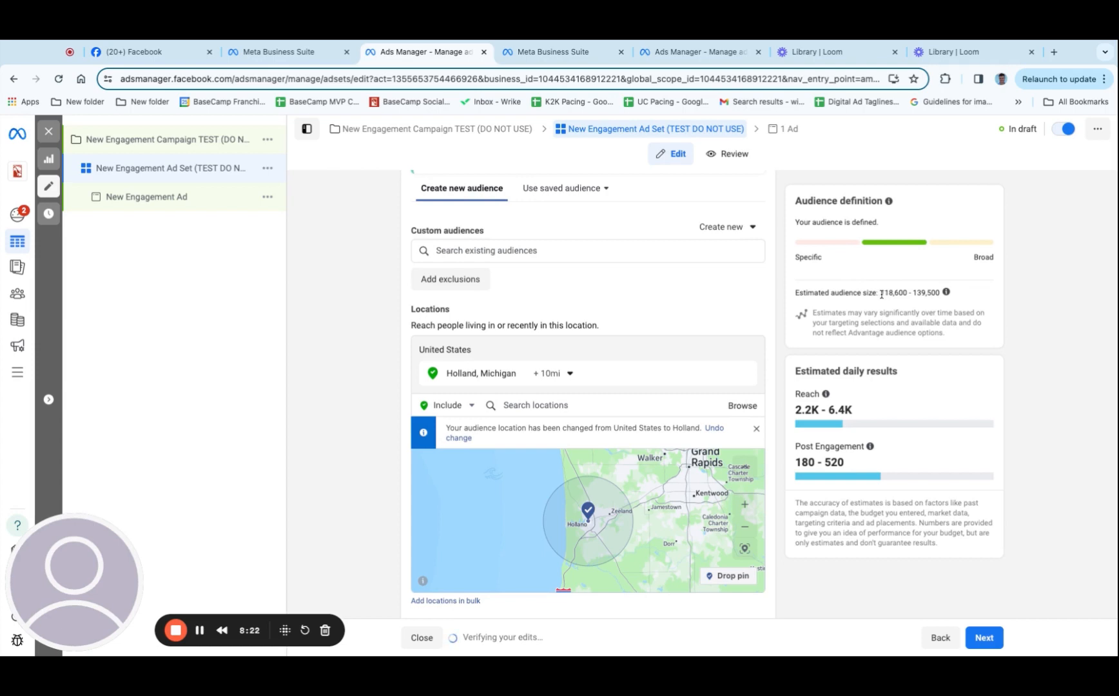
{"action": "left_click_drag", "start_coordinate": [881, 294], "coordinate": [941, 294]}
Set the audience's maximum age to 50, keeping 18 as the minimum
{"action": "scroll", "coordinate": [368, 461], "scroll_direction": "down", "scroll_amount": 4}
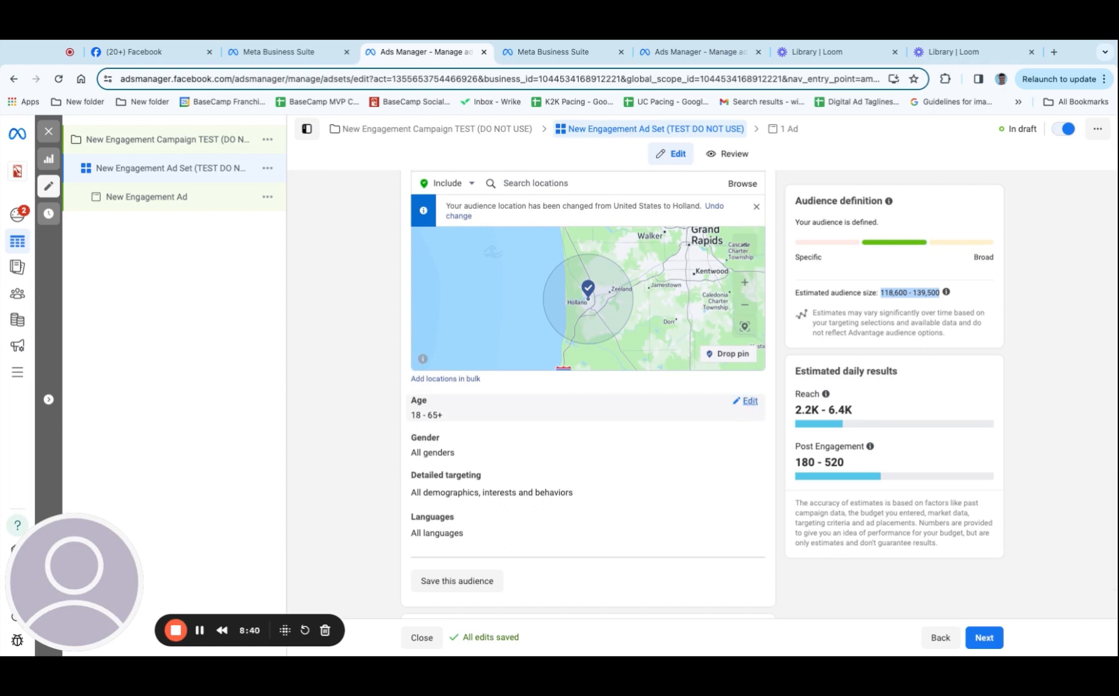
{"action": "left_click", "coordinate": [748, 401]}
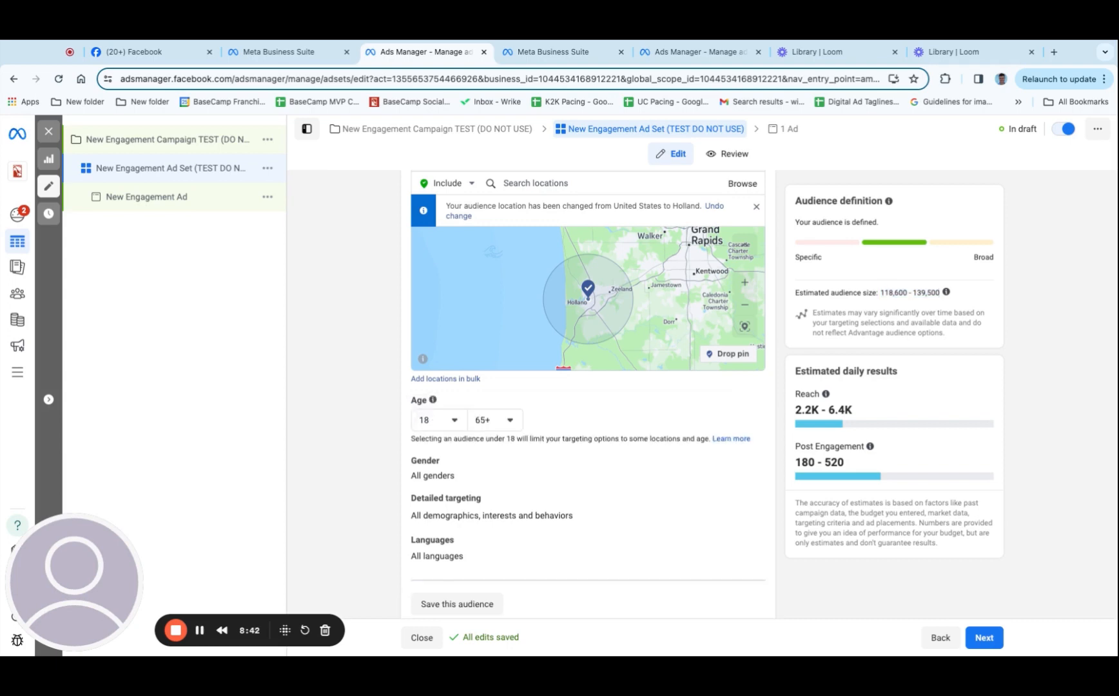
{"action": "left_click", "coordinate": [516, 421]}
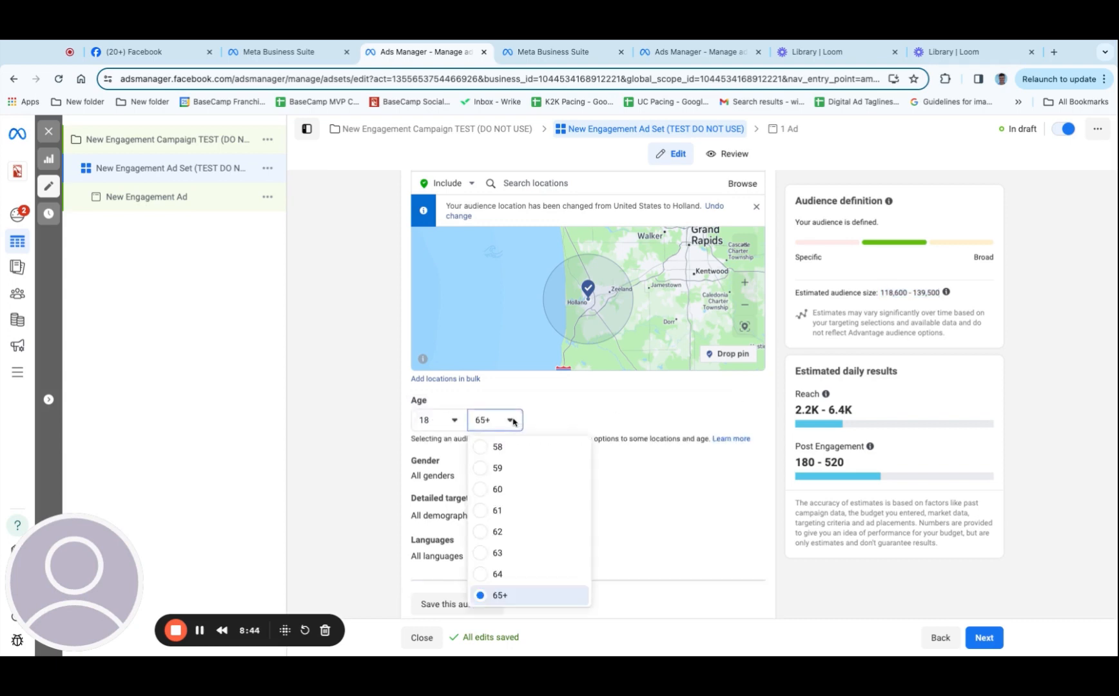
{"action": "scroll", "coordinate": [535, 502], "scroll_direction": "up", "scroll_amount": 3}
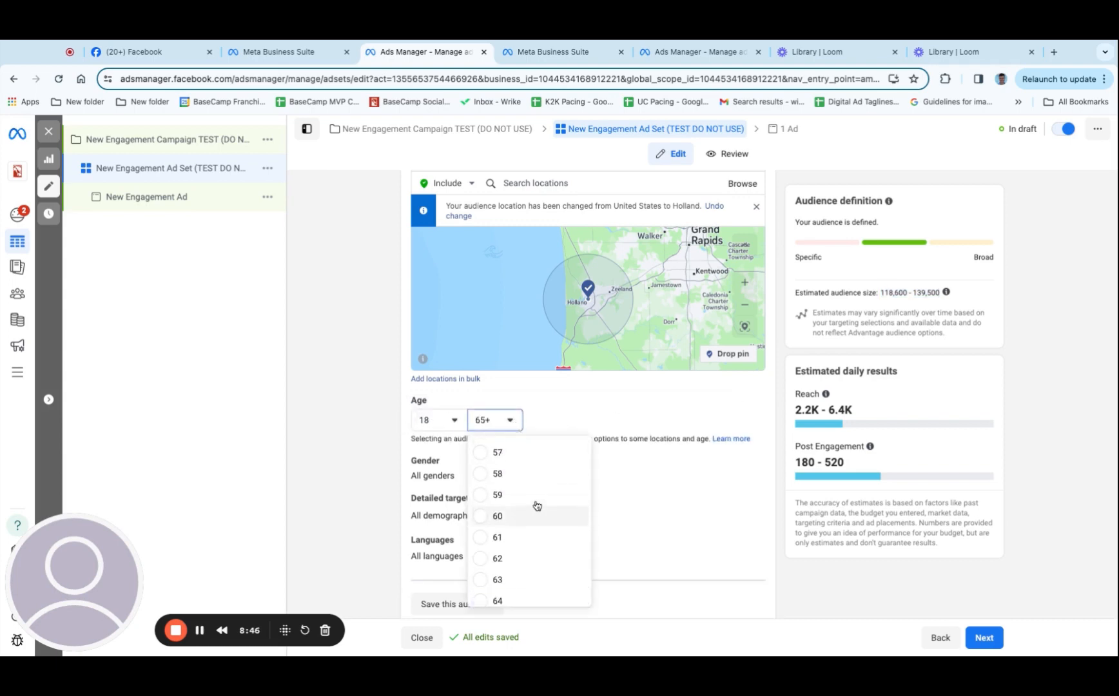
{"action": "left_click", "coordinate": [494, 457]}
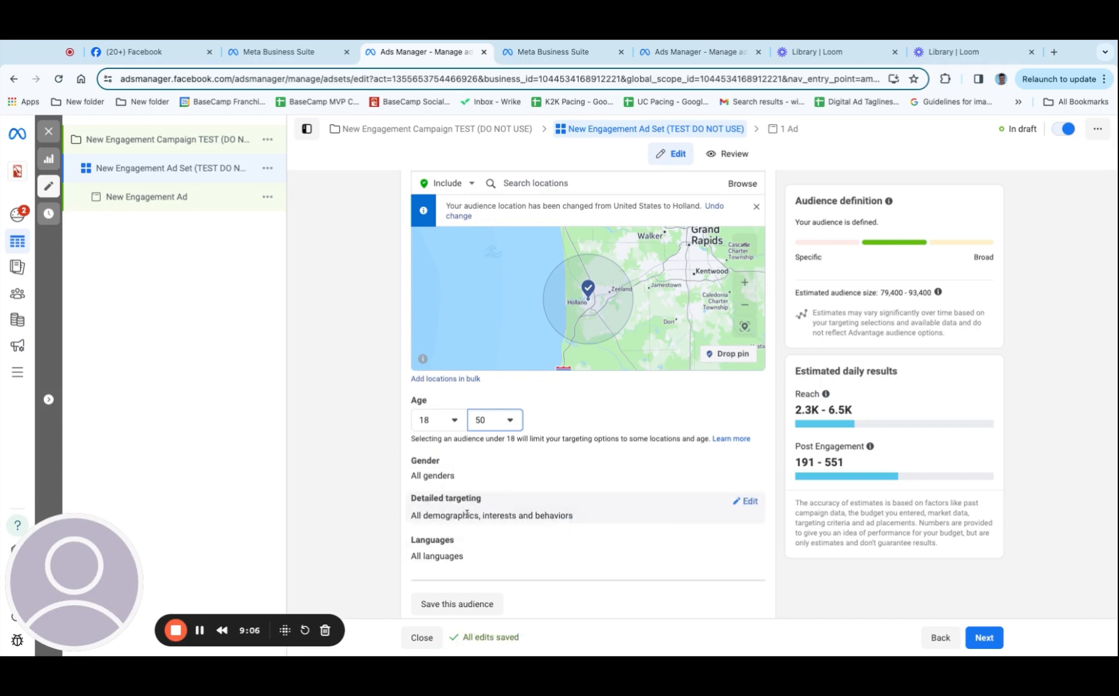
Open detailed targeting for editing and include the demographic Parents (up to 12 months)
{"action": "left_click", "coordinate": [748, 503]}
{"action": "scroll", "coordinate": [675, 489], "scroll_direction": "down", "scroll_amount": 3}
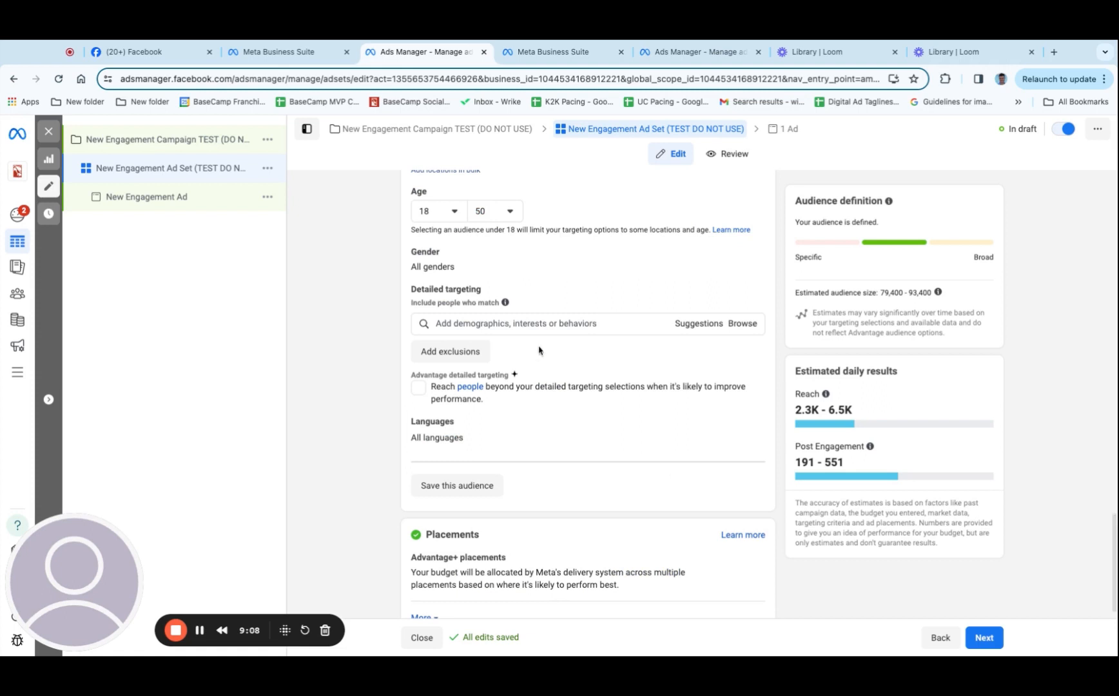
{"action": "left_click", "coordinate": [524, 324]}
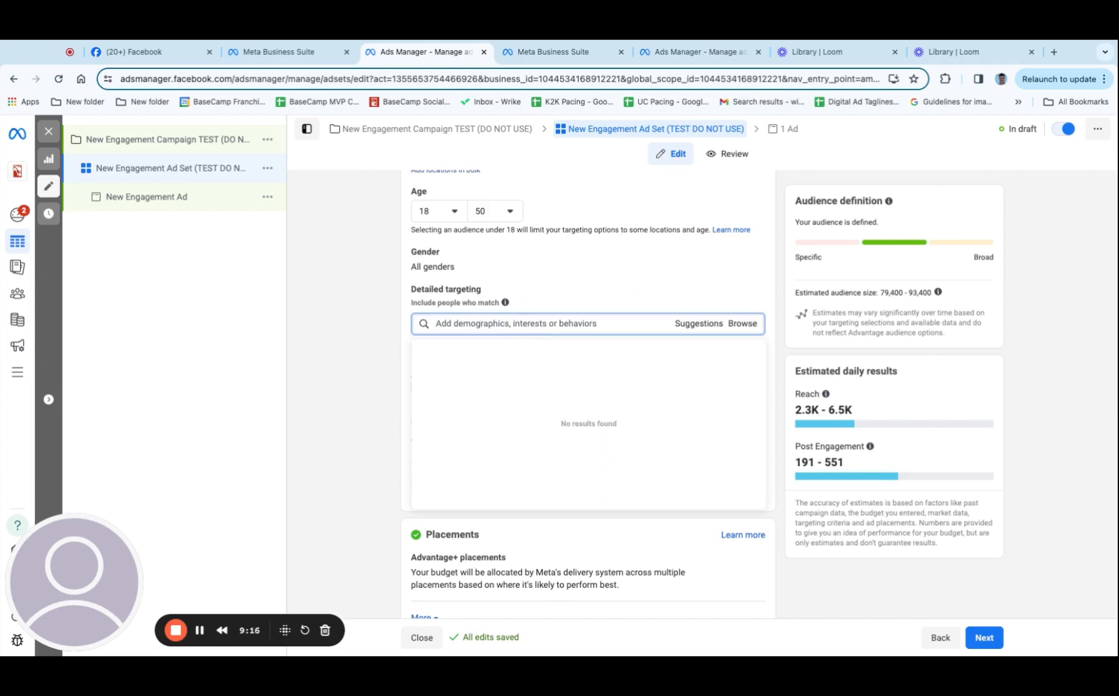
{"action": "type", "text": "parents"}
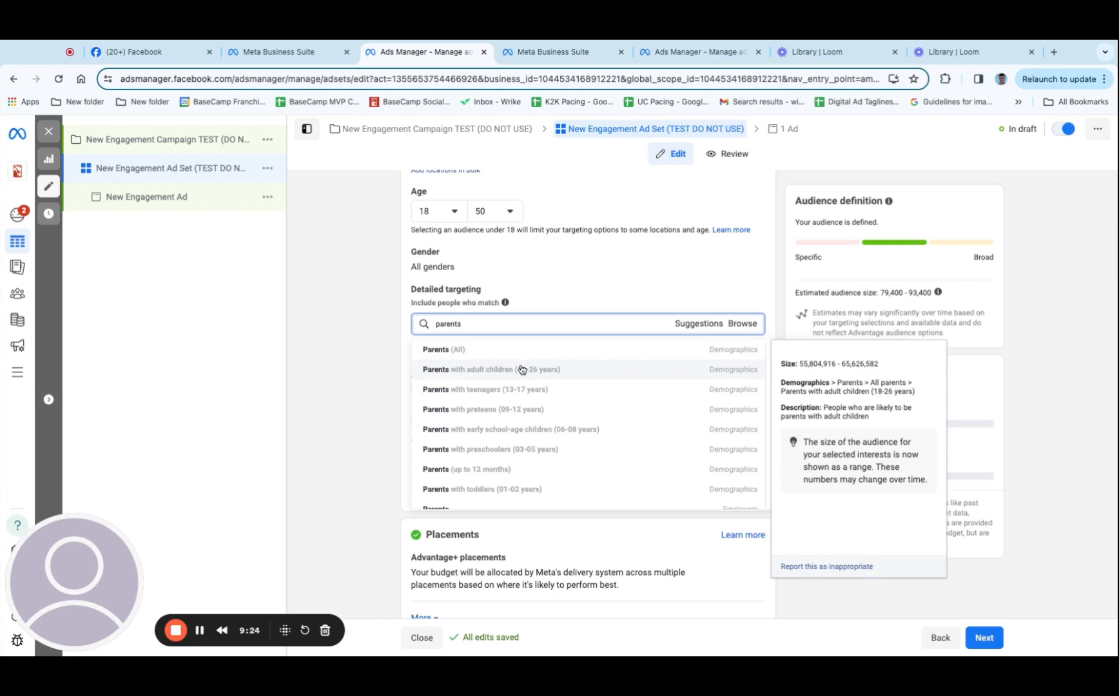
{"action": "left_click", "coordinate": [545, 476]}
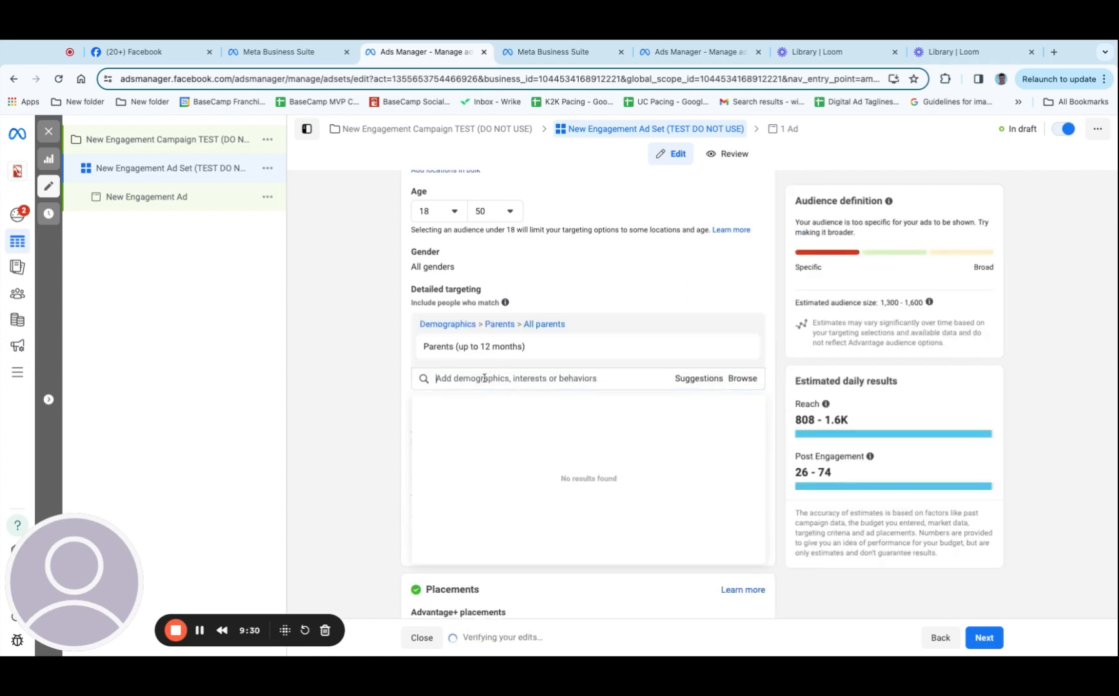
Add Parents with toddlers (01-02 years) and Parents with preschoolers (03-05 years) to the detailed targeting
{"action": "type", "text": "parents"}
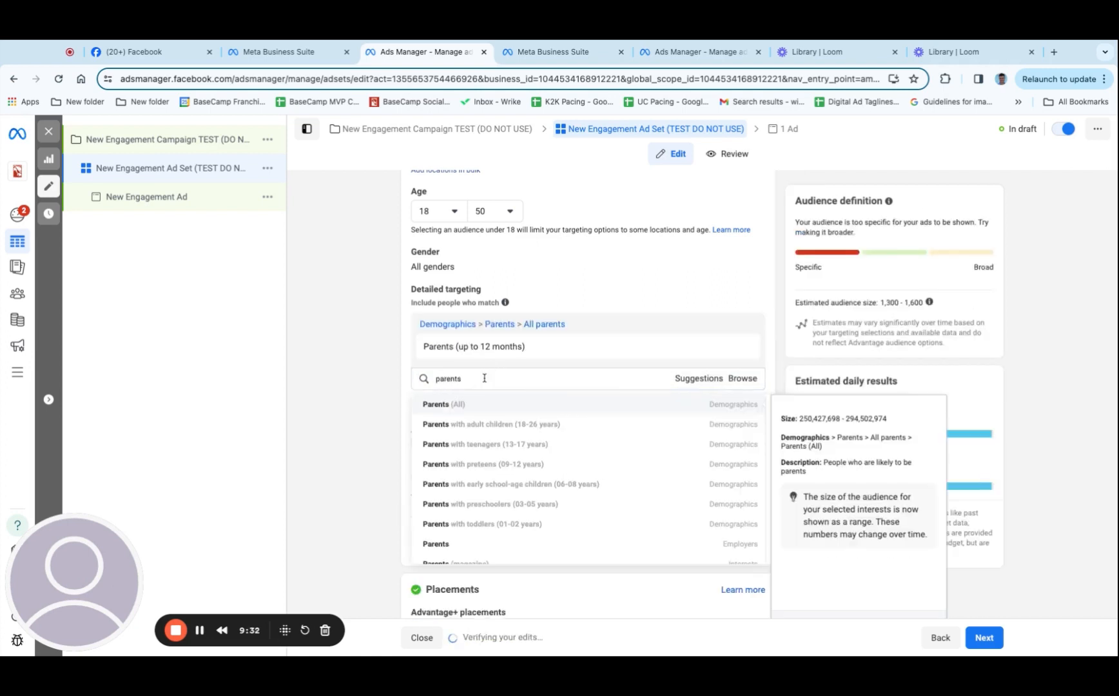
{"action": "left_click", "coordinate": [551, 527]}
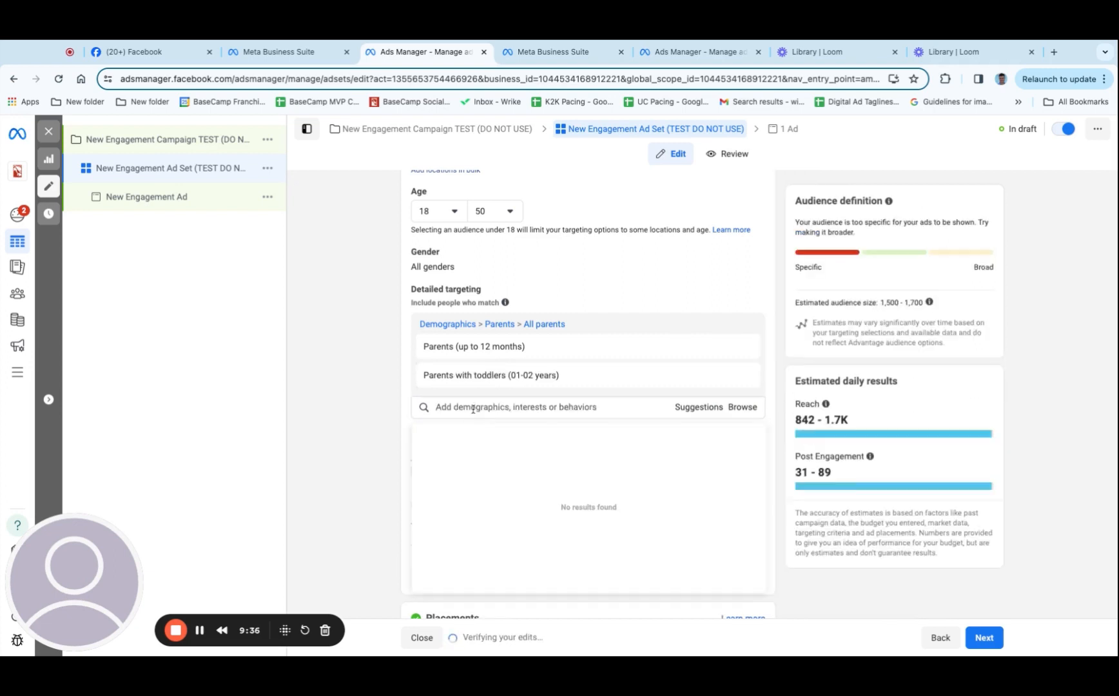
{"action": "type", "text": "pan"}
{"action": "key", "text": "BackSpace"}
{"action": "type", "text": "e"}
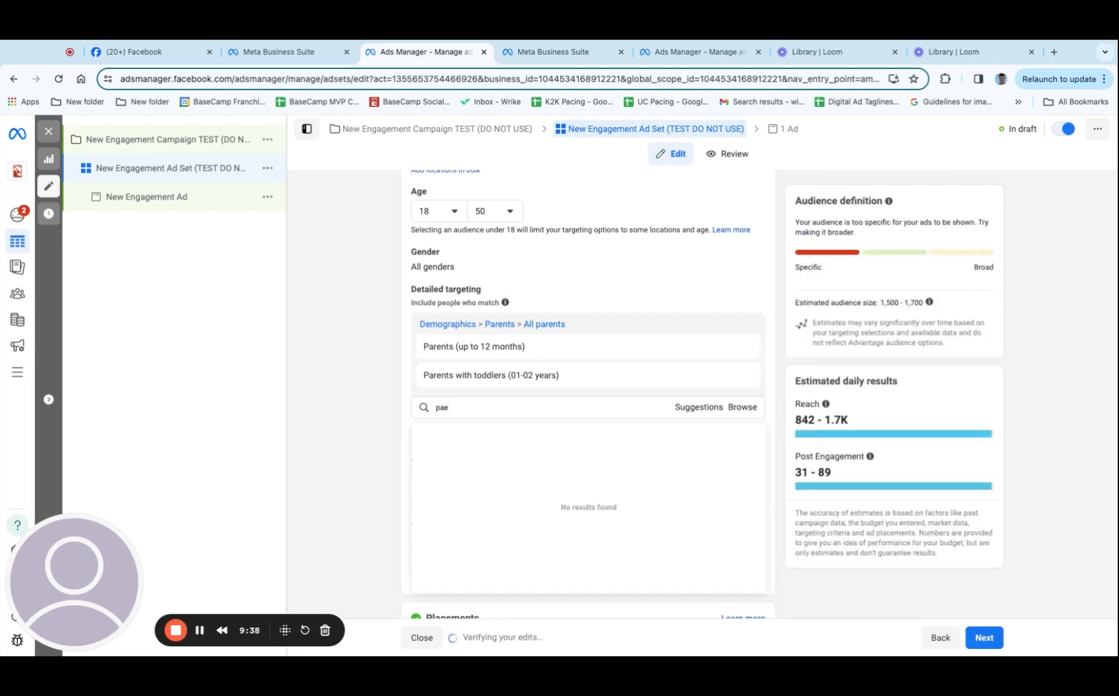
{"action": "type", "text": "ents"}
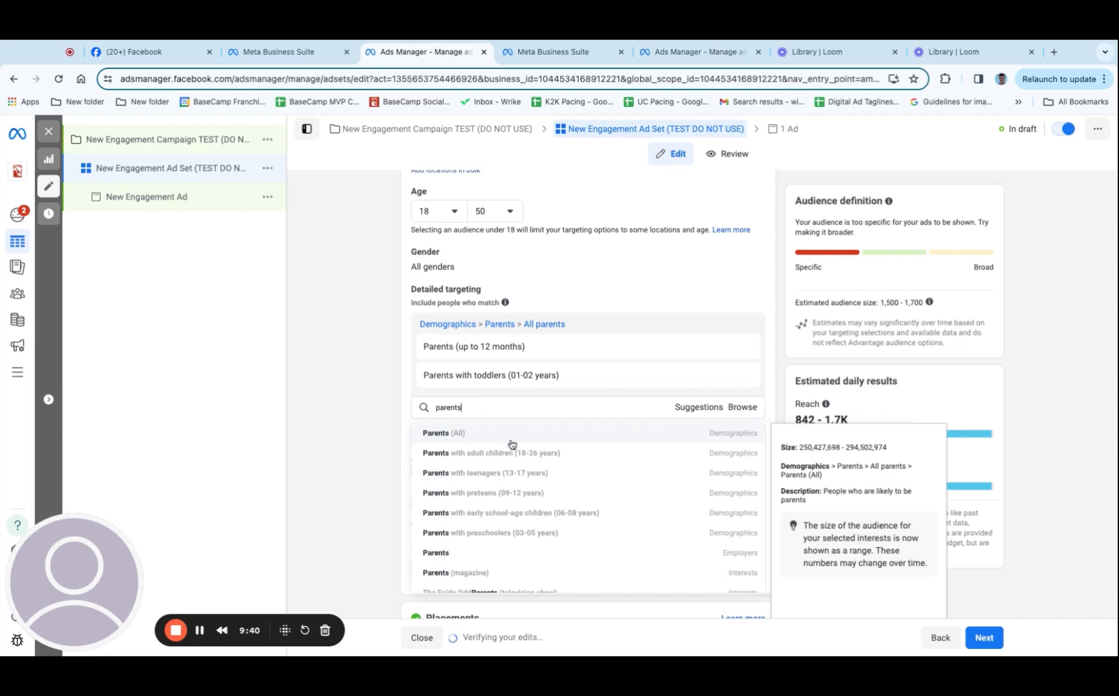
{"action": "left_click", "coordinate": [529, 536]}
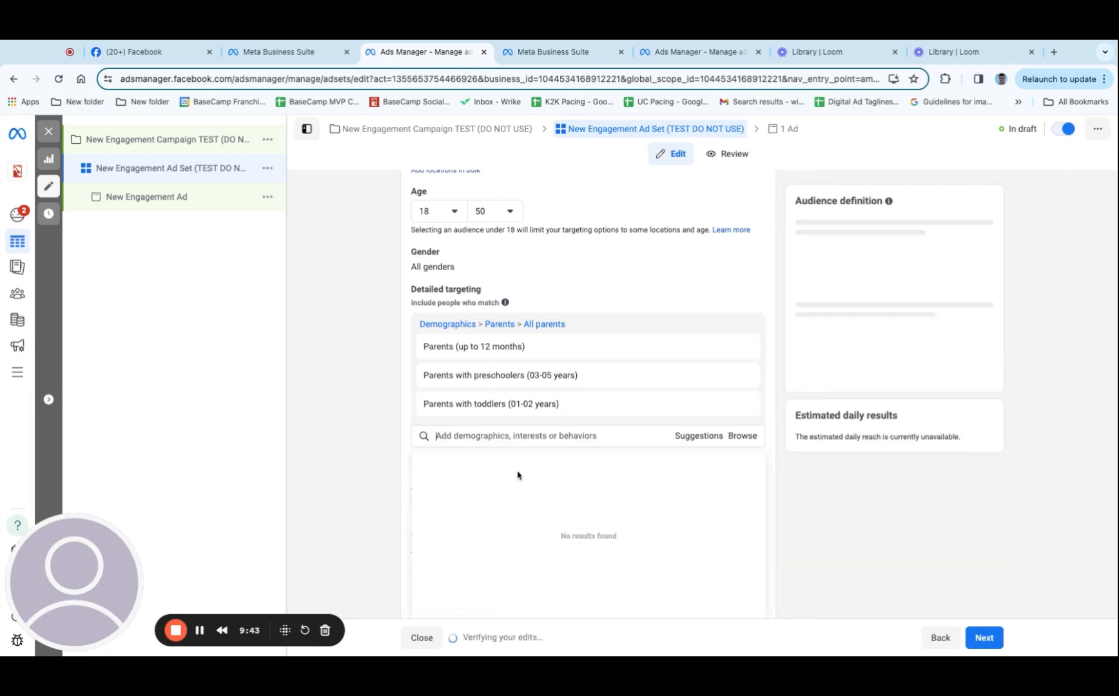
Add Parents with preteens (09-12 years) and Parents with teenagers (13-17 years) to the detailed targeting
{"action": "left_click", "coordinate": [486, 439]}
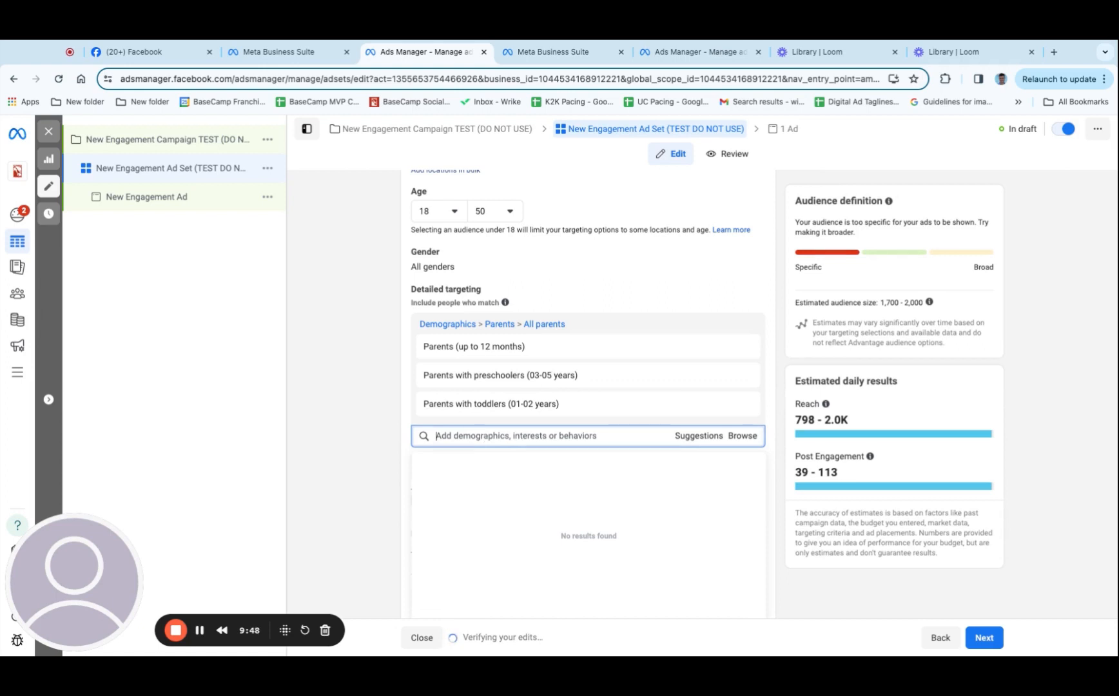
{"action": "type", "text": "parents"}
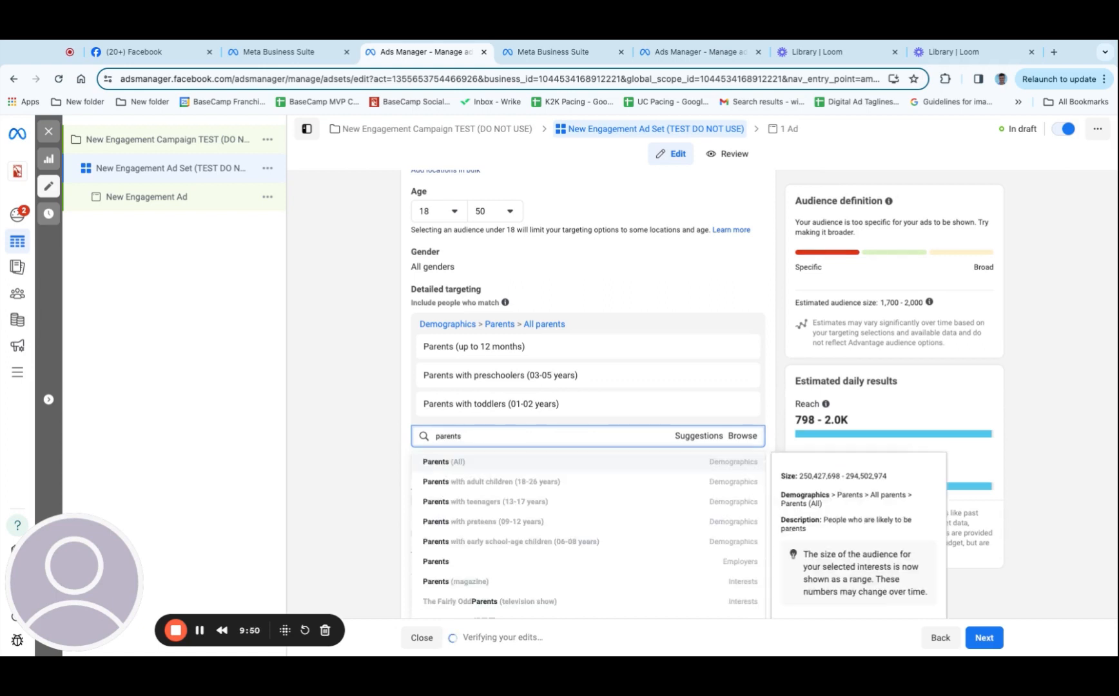
{"action": "left_click", "coordinate": [532, 525]}
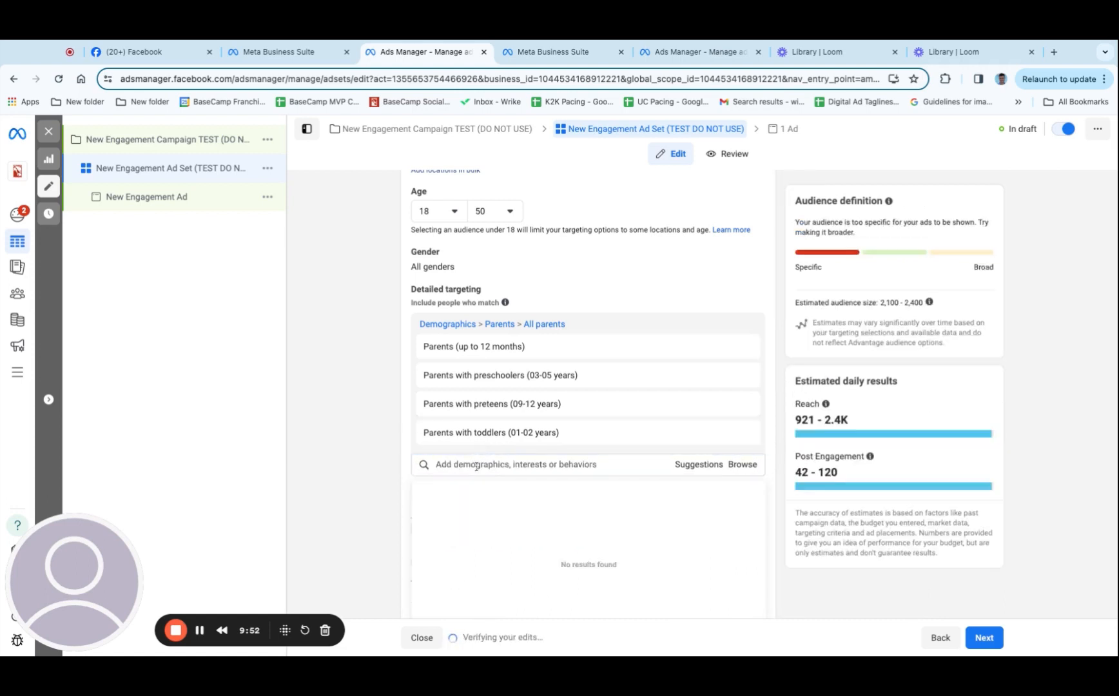
{"action": "type", "text": "parents"}
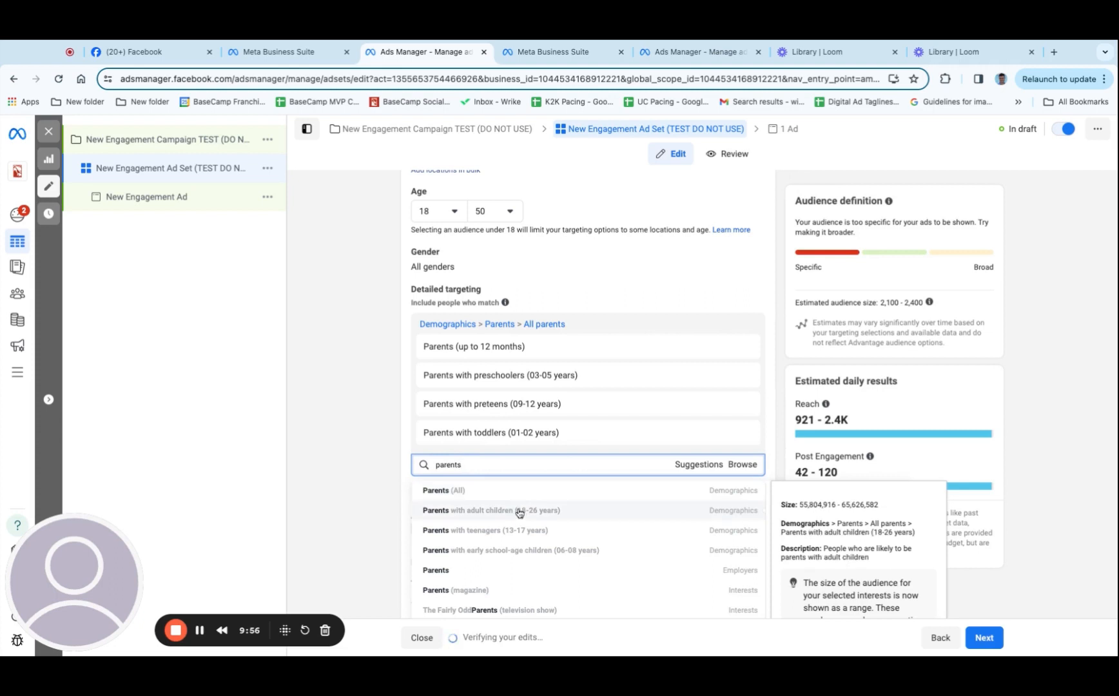
{"action": "left_click", "coordinate": [520, 536]}
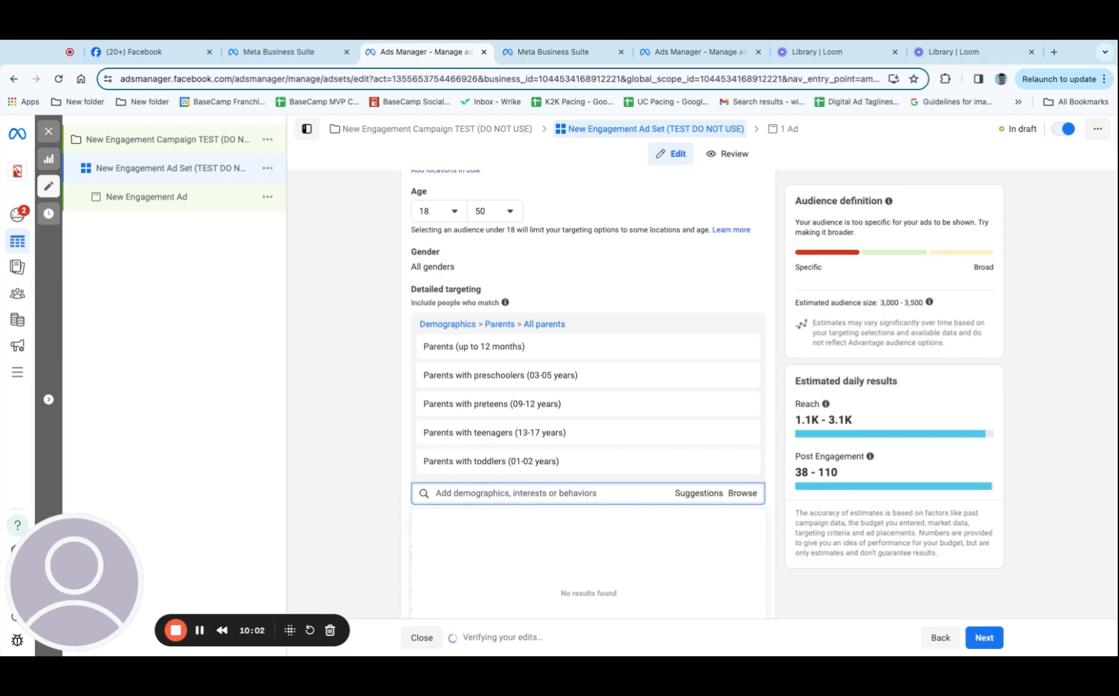
Try to find a detailed targeting option for "kids toys", and clear the search
{"action": "type", "text": "kids toys"}
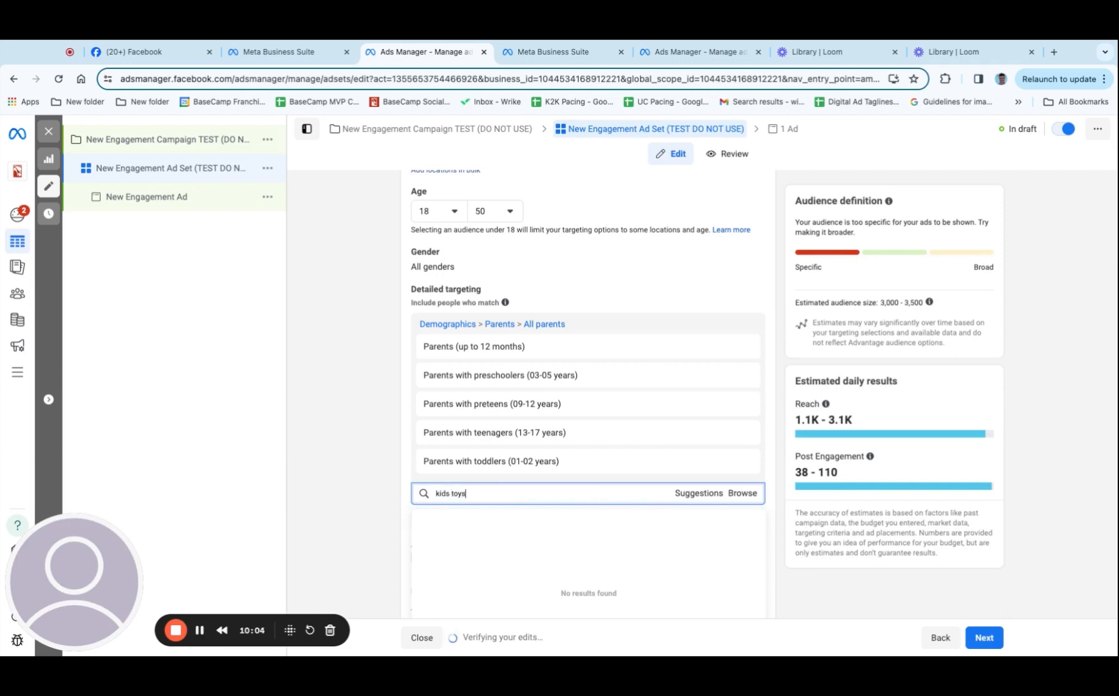
{"action": "scroll", "coordinate": [505, 485], "scroll_direction": "down", "scroll_amount": 2}
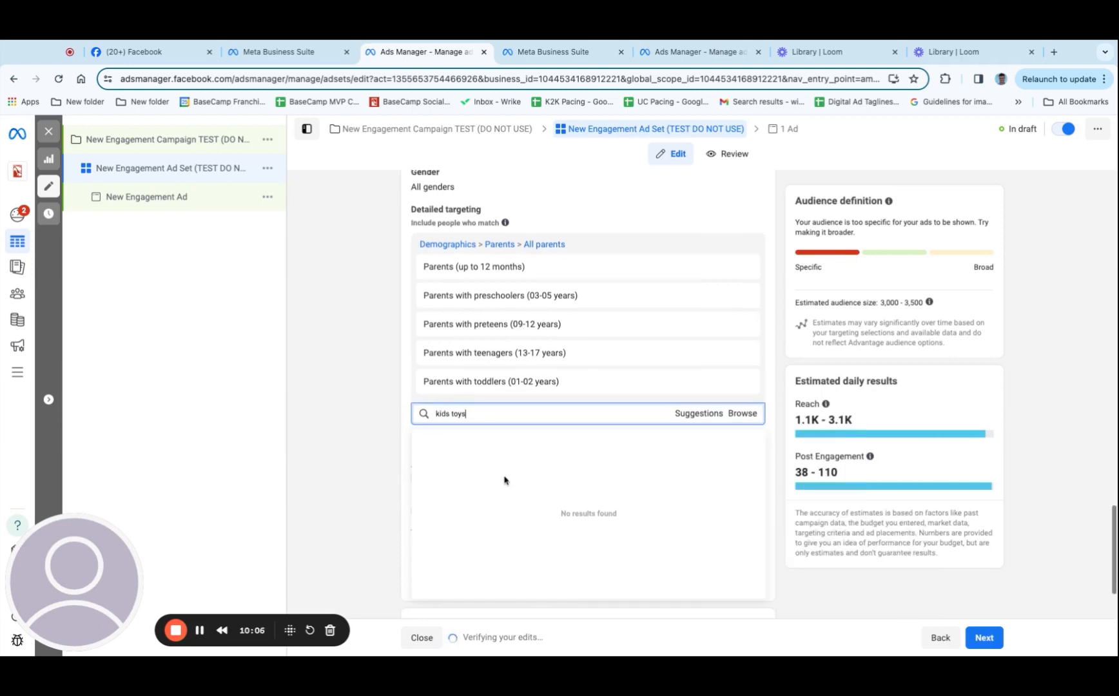
{"action": "key", "text": "BackSpace"}
{"action": "key", "text": "BackSpace"}
{"action": "key", "text": "BackSpace"}
{"action": "key", "text": "BackSpace"}
{"action": "key", "text": "BackSpace"}
{"action": "key", "text": "BackSpace"}
{"action": "key", "text": "BackSpace"}
{"action": "key", "text": "BackSpace"}
{"action": "key", "text": "BackSpace"}
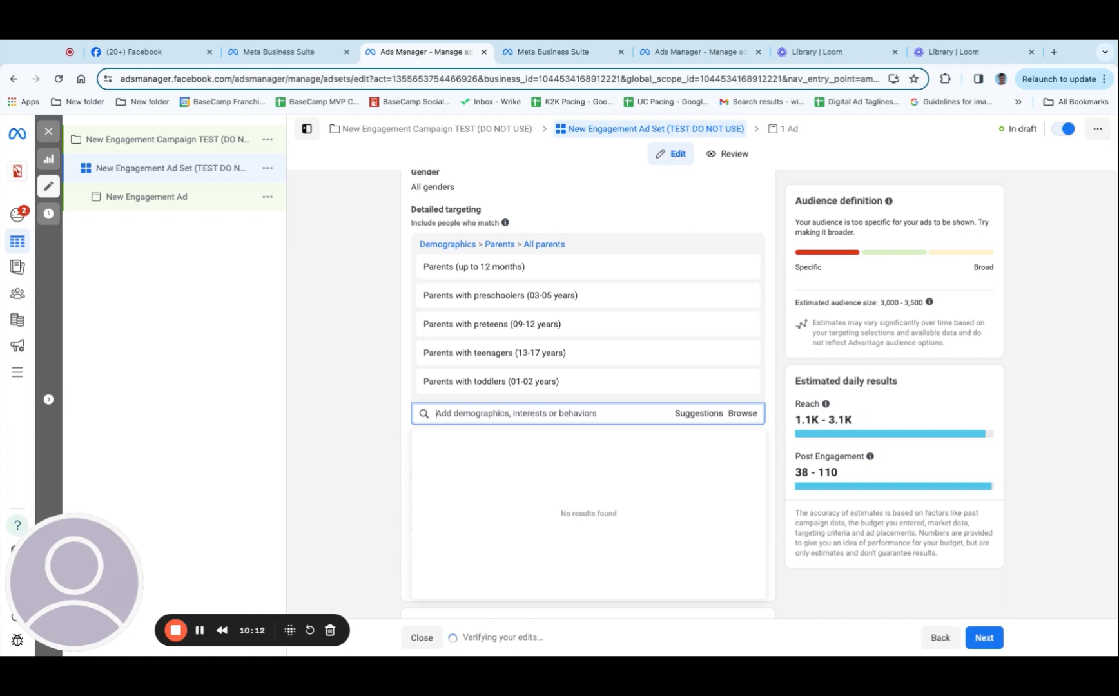
Search detailed targeting for "childrens clothing" and add the interest Children's clothing (apparel)
{"action": "type", "text": "child"}
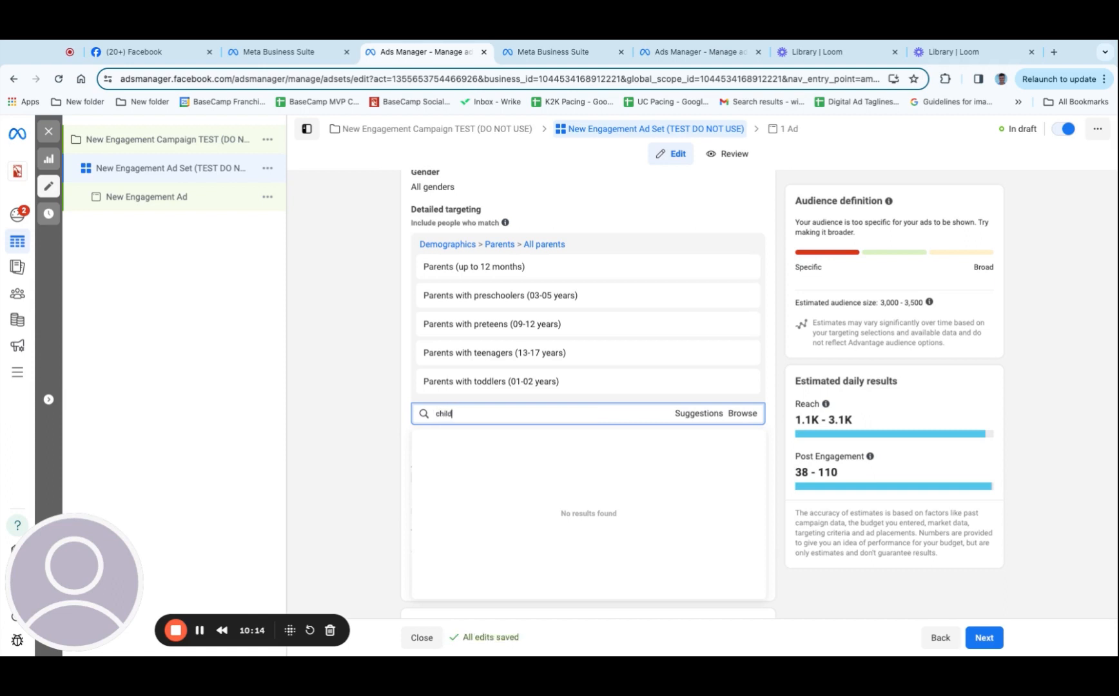
{"action": "type", "text": "rens clothing"}
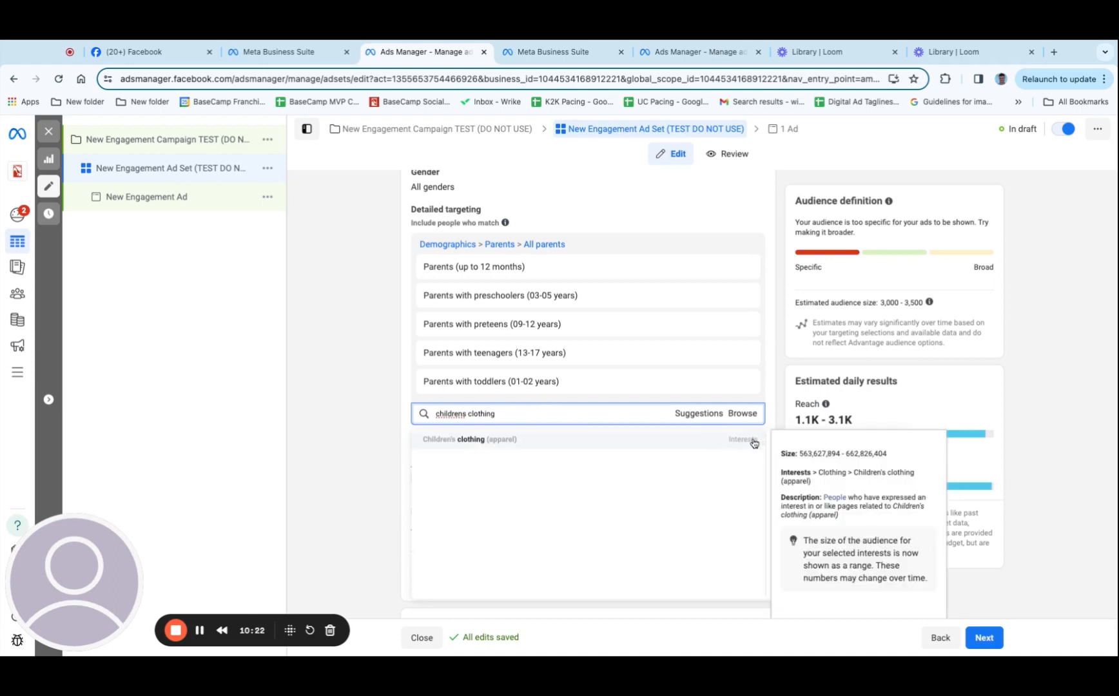
{"action": "left_click", "coordinate": [717, 444]}
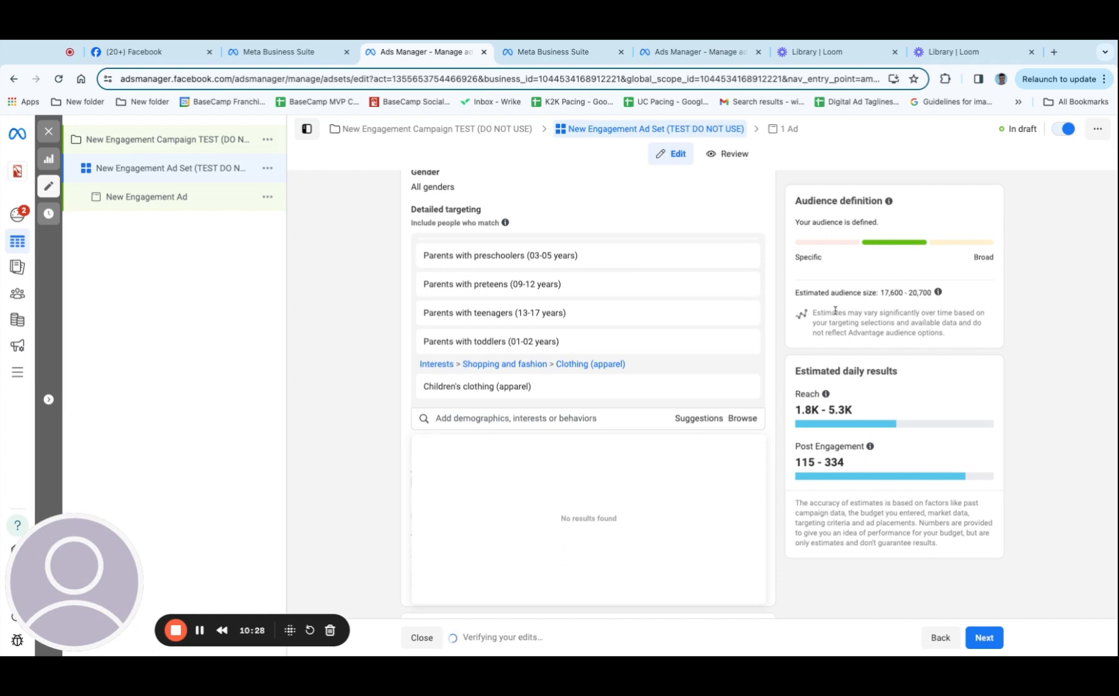
{"action": "left_click", "coordinate": [481, 422]}
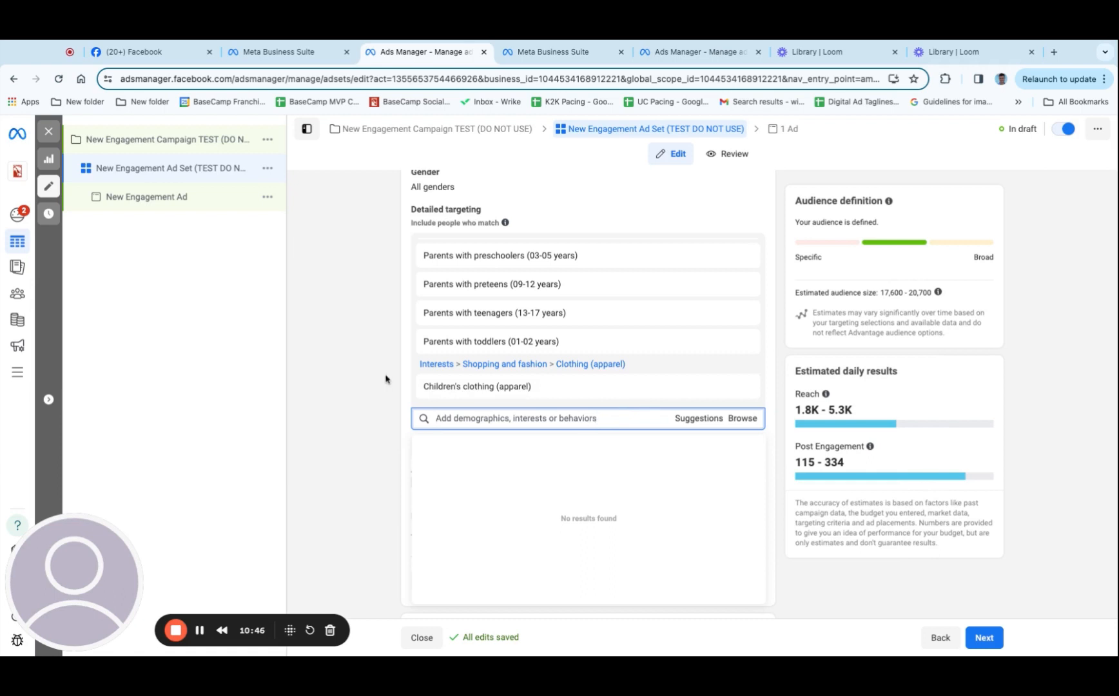
{"action": "key", "text": "Escape"}
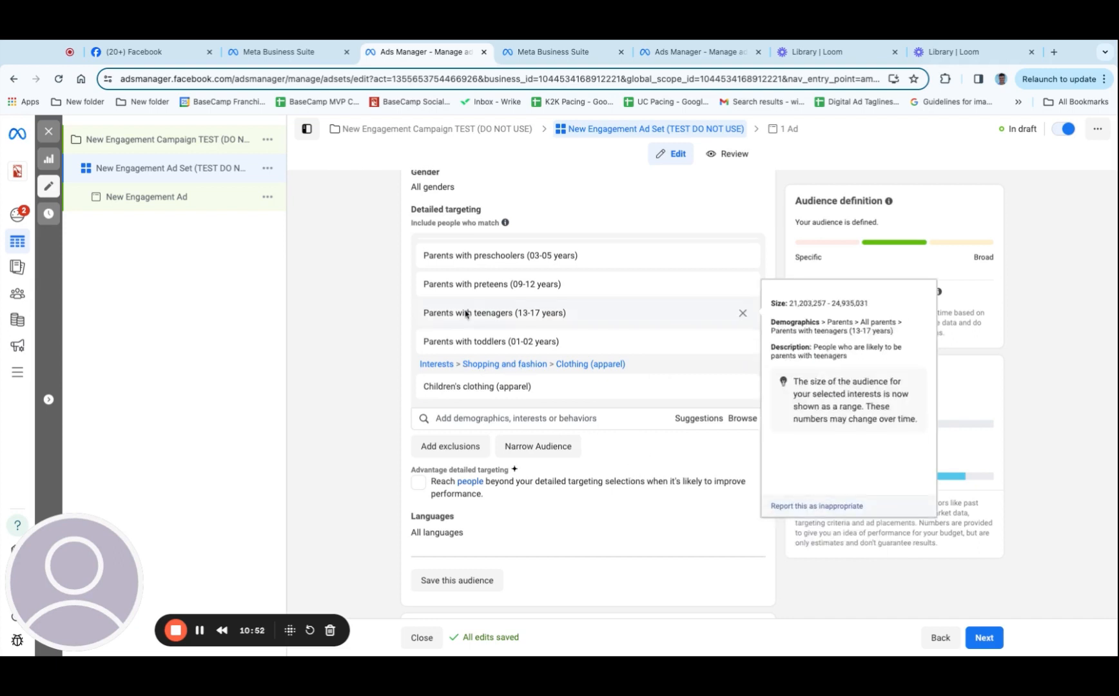
Save the ad set's audience as a new audience named TEST AUDIENCE DO NOT USE
{"action": "scroll", "coordinate": [619, 457], "scroll_direction": "down", "scroll_amount": 1}
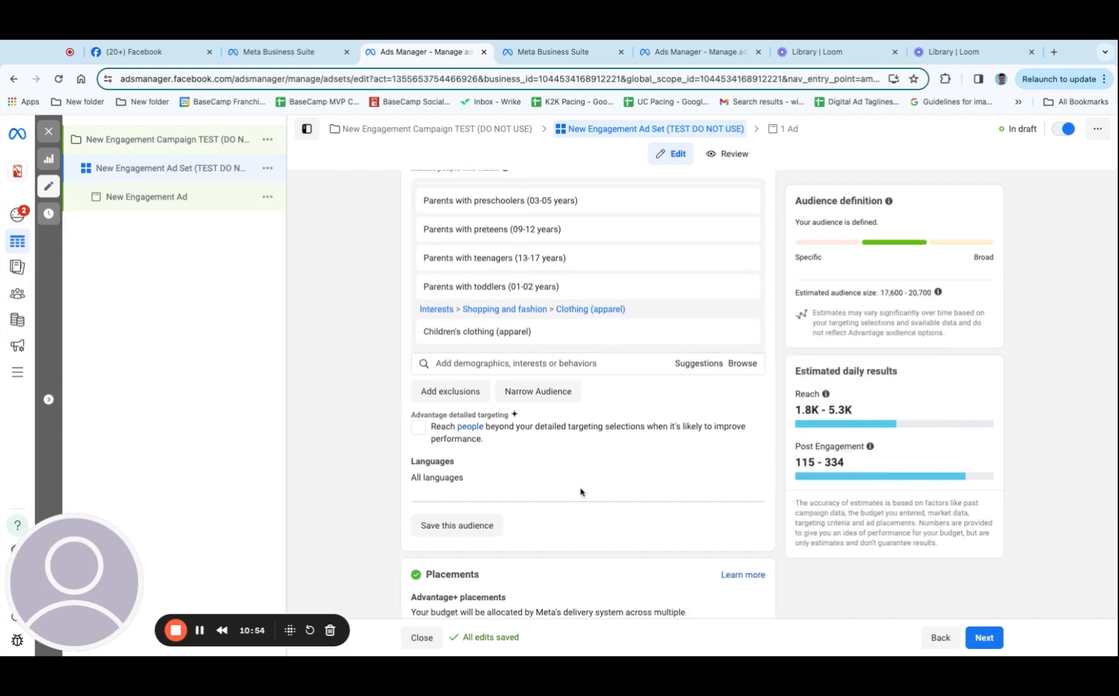
{"action": "left_click", "coordinate": [461, 526]}
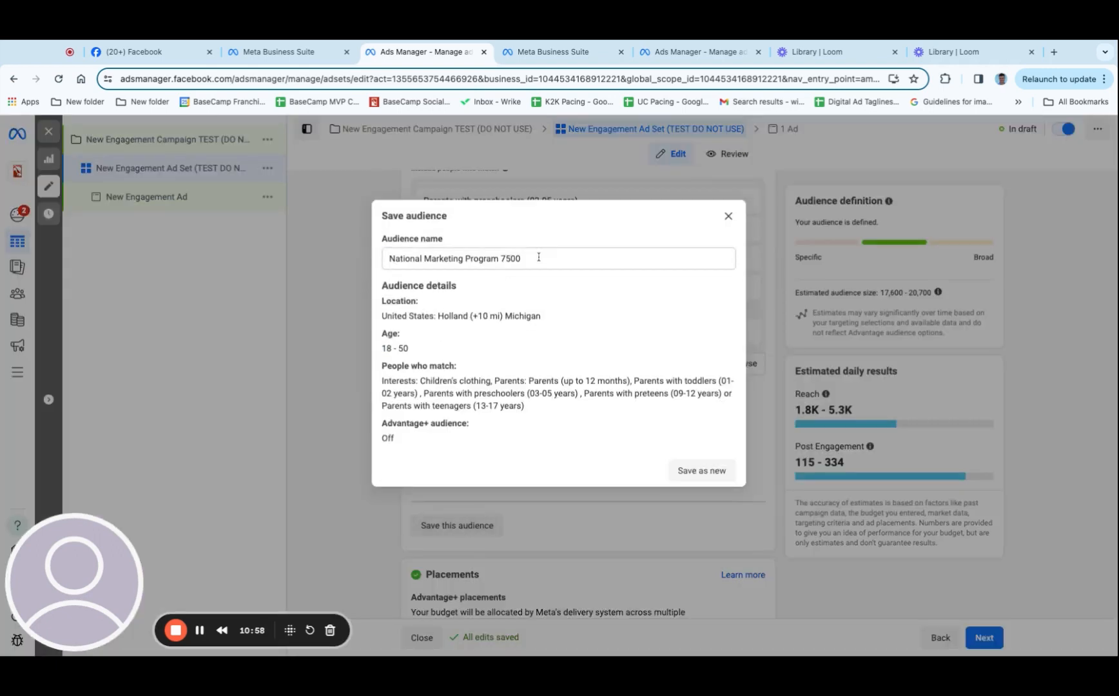
{"action": "left_click_drag", "start_coordinate": [539, 258], "coordinate": [358, 252]}
{"action": "type", "text": "TEST AUDIENCE"}
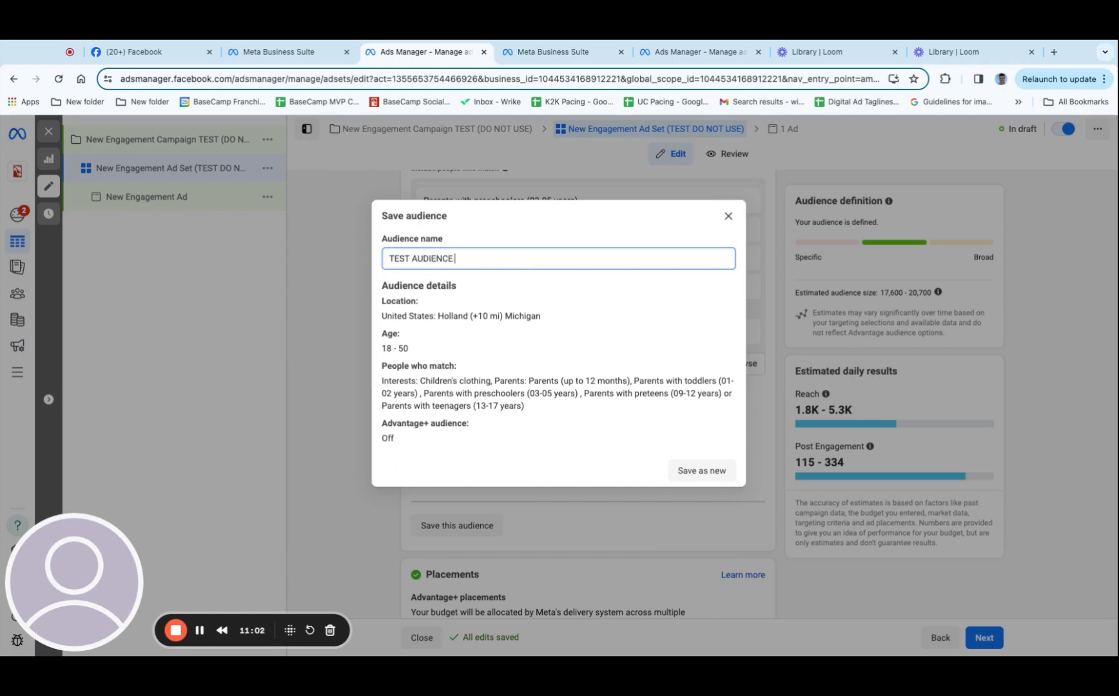
{"action": "type", "text": " DO NOT USE"}
{"action": "left_click", "coordinate": [705, 472]}
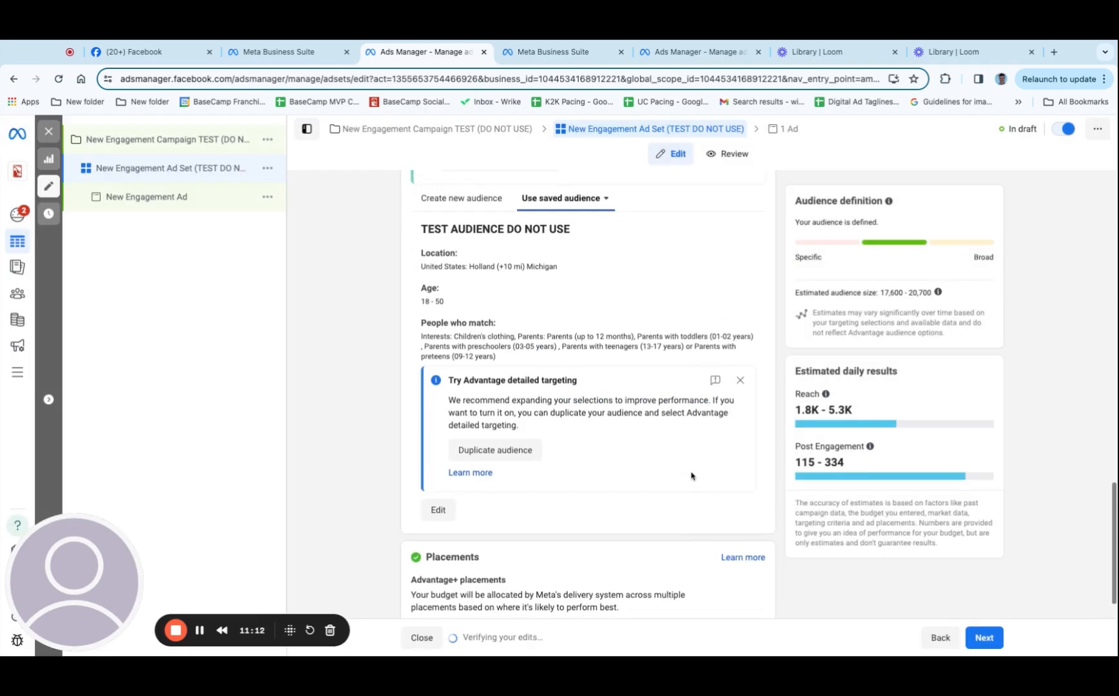
Check the list of saved audiences and review who matches TEST AUDIENCE DO NOT USE
{"action": "scroll", "coordinate": [691, 476], "scroll_direction": "up", "scroll_amount": 1}
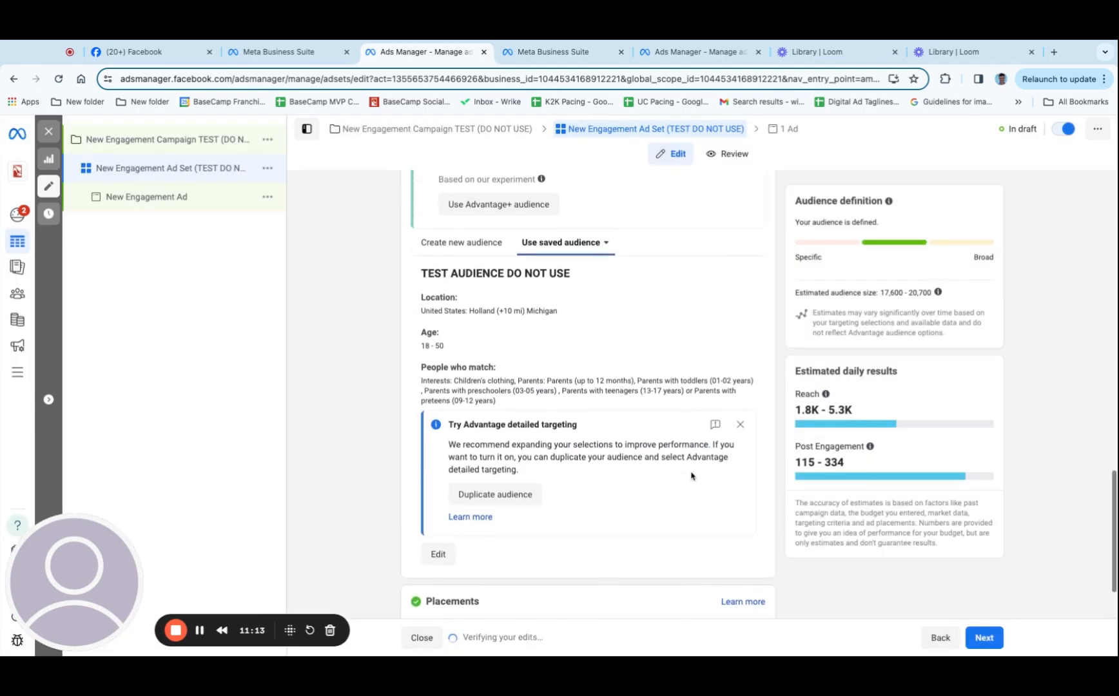
{"action": "left_click", "coordinate": [605, 245]}
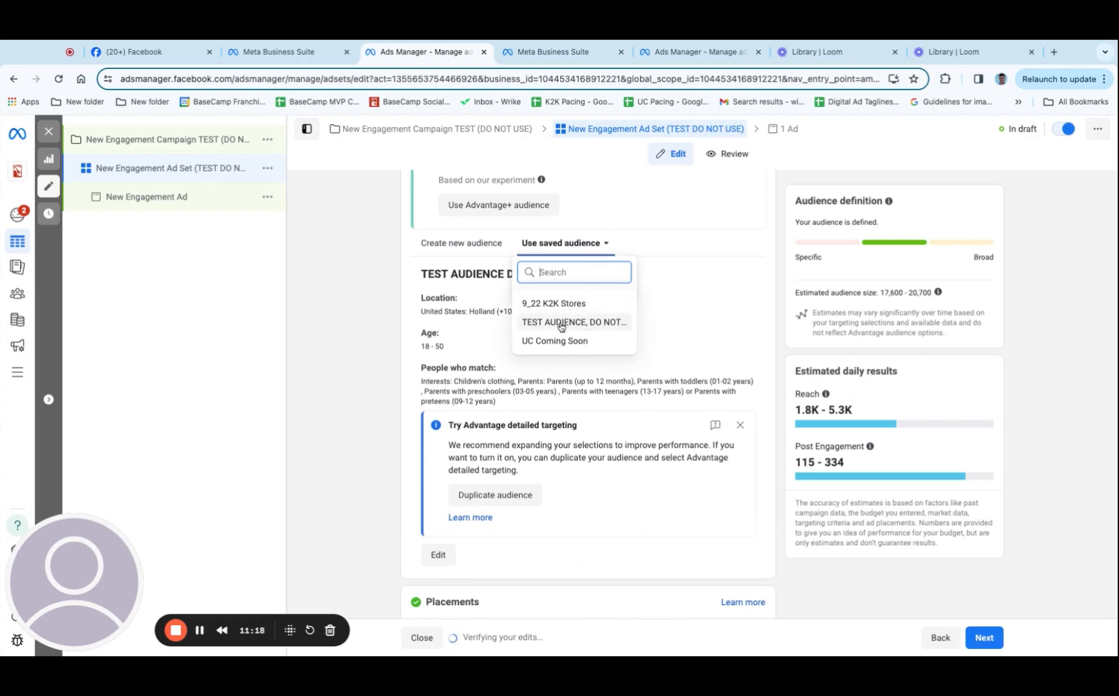
{"action": "mouse_move", "coordinate": [561, 327]}
{"action": "left_click", "coordinate": [659, 330]}
{"action": "left_click_drag", "start_coordinate": [419, 363], "coordinate": [568, 428]}
{"action": "left_click", "coordinate": [568, 408]}
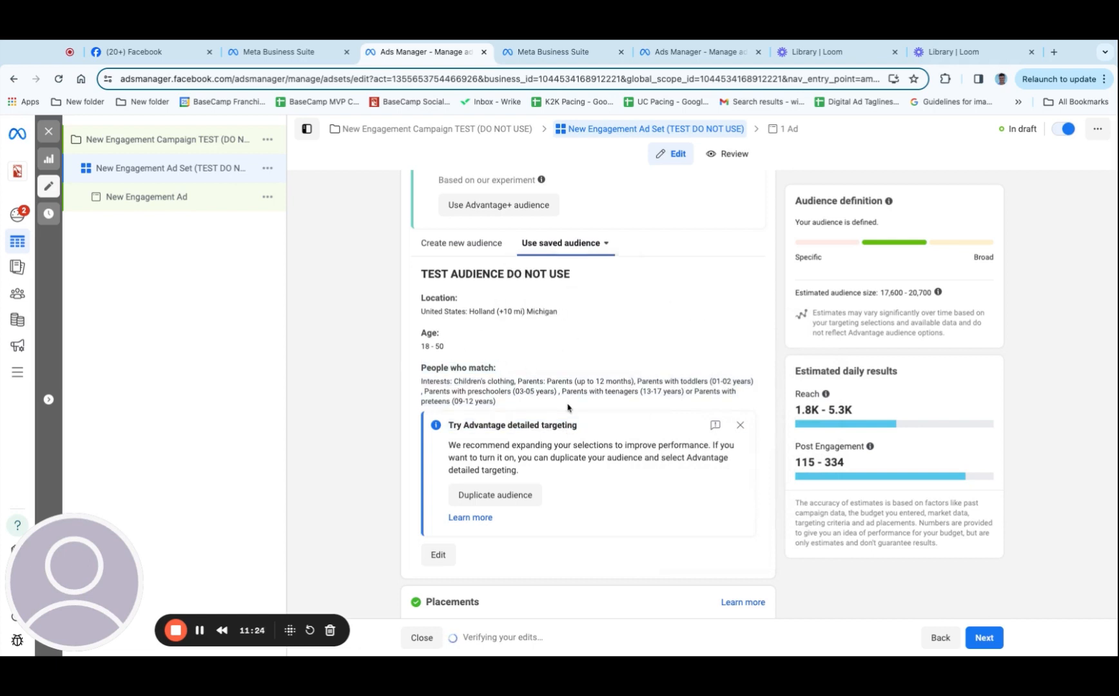
Continue from the ad set to the ad and rename it Boosted Post #1
{"action": "scroll", "coordinate": [567, 408], "scroll_direction": "down", "scroll_amount": 2}
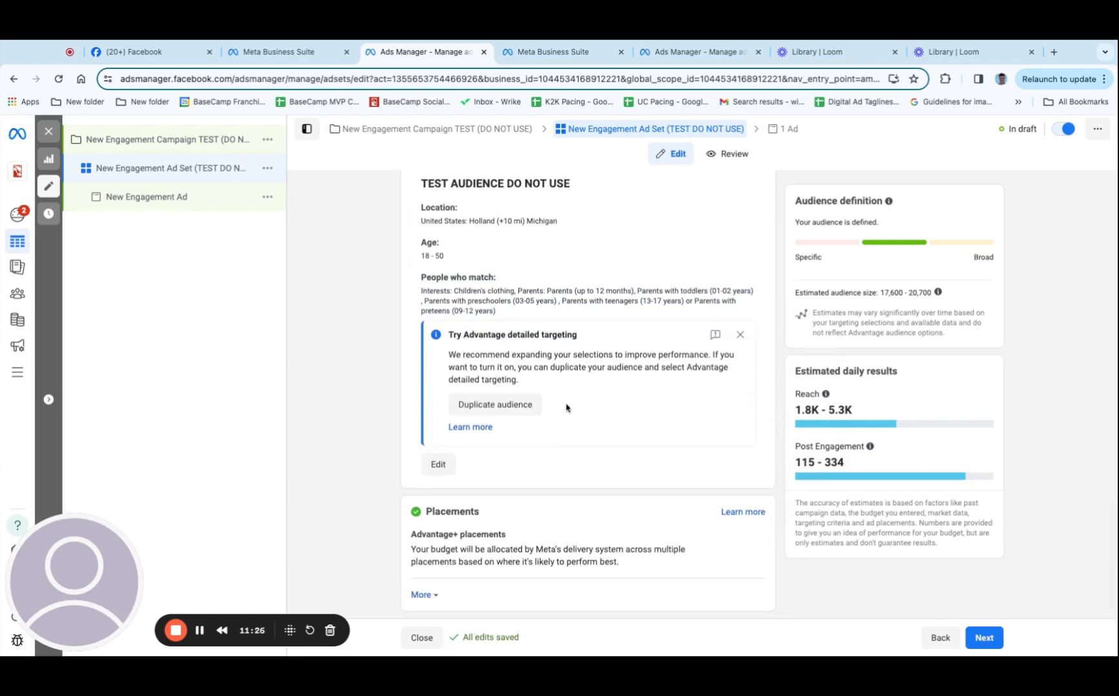
{"action": "left_click", "coordinate": [985, 638]}
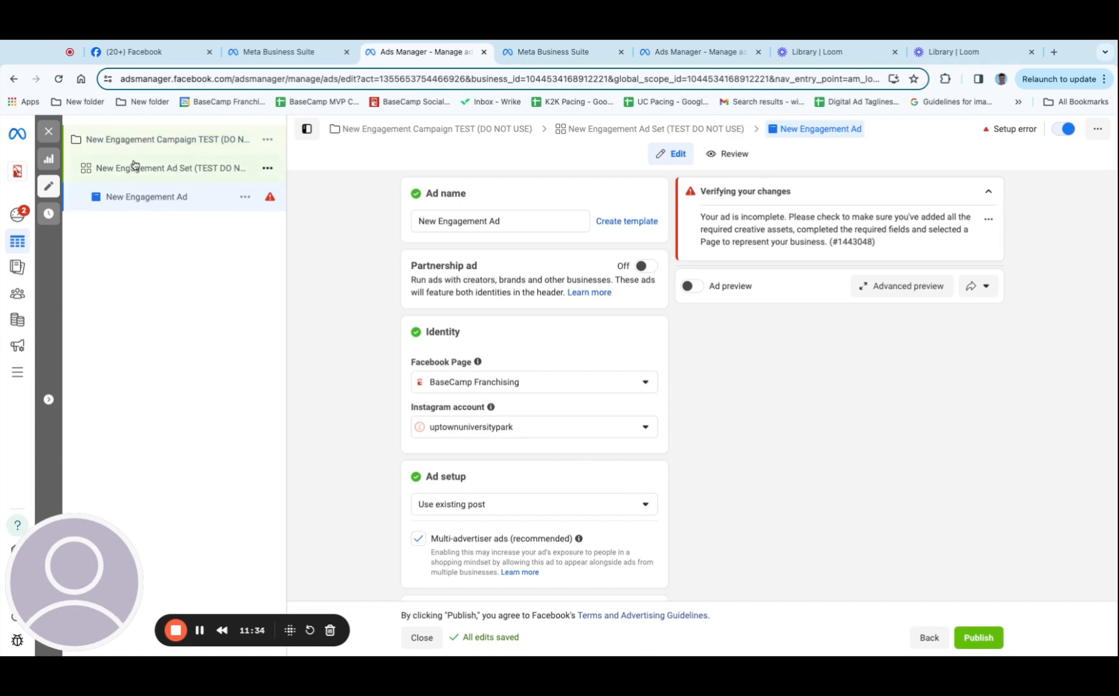
{"action": "left_click", "coordinate": [528, 221]}
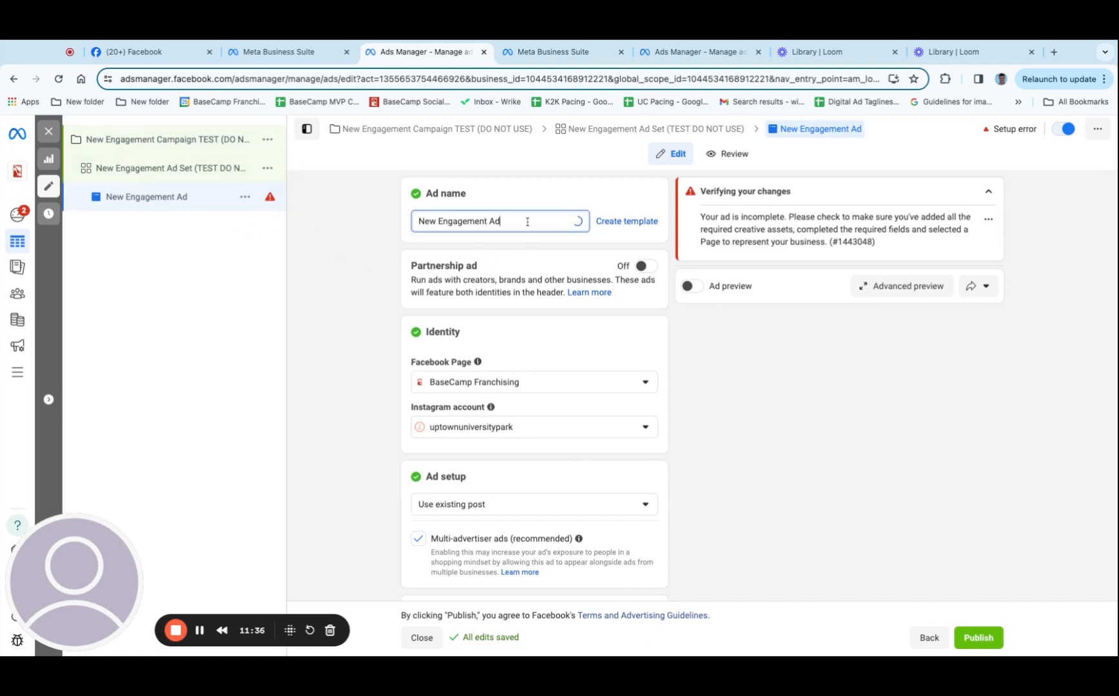
{"action": "left_click_drag", "start_coordinate": [528, 221], "coordinate": [298, 224]}
{"action": "type", "text": "Bo"}
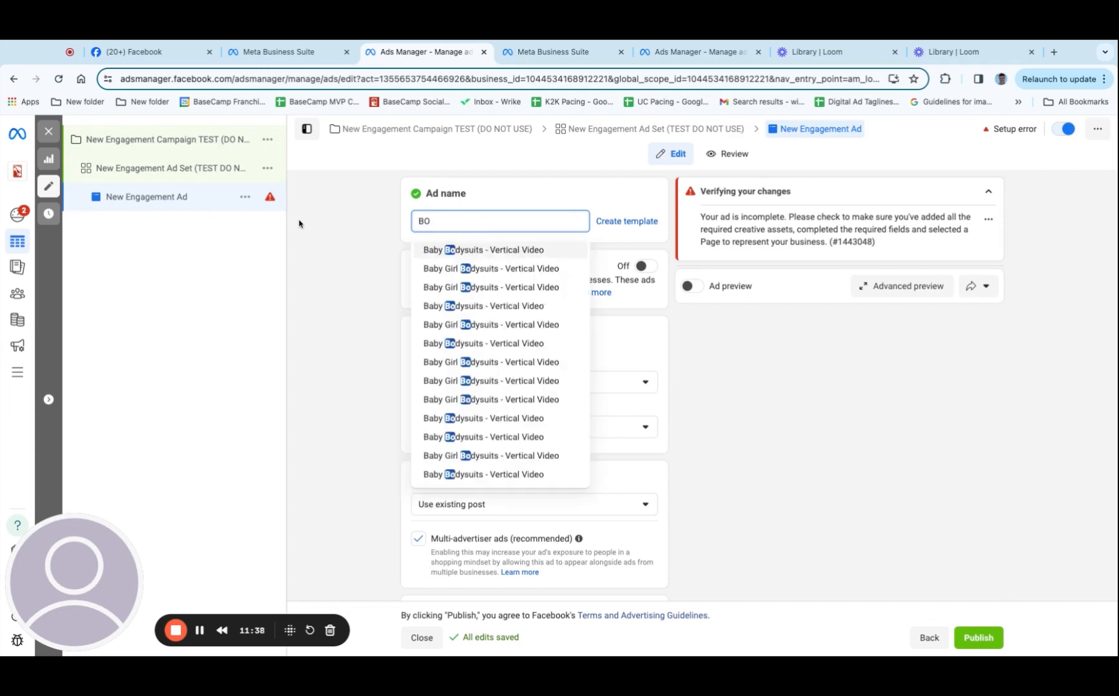
{"action": "type", "text": "osted Po"}
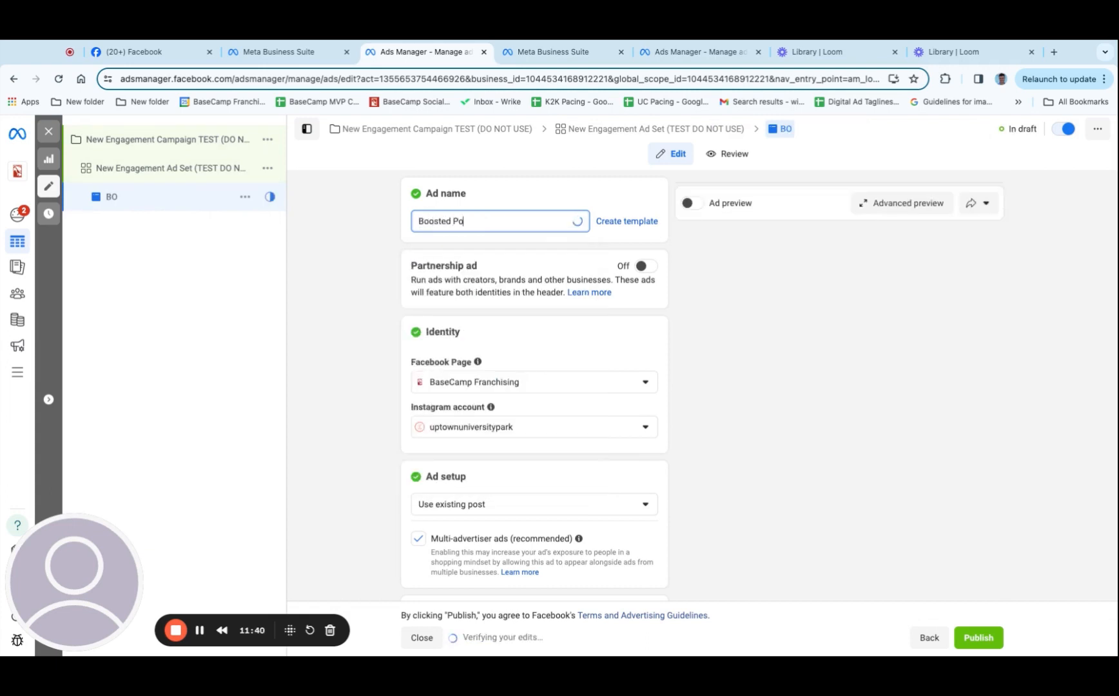
{"action": "type", "text": "st #1"}
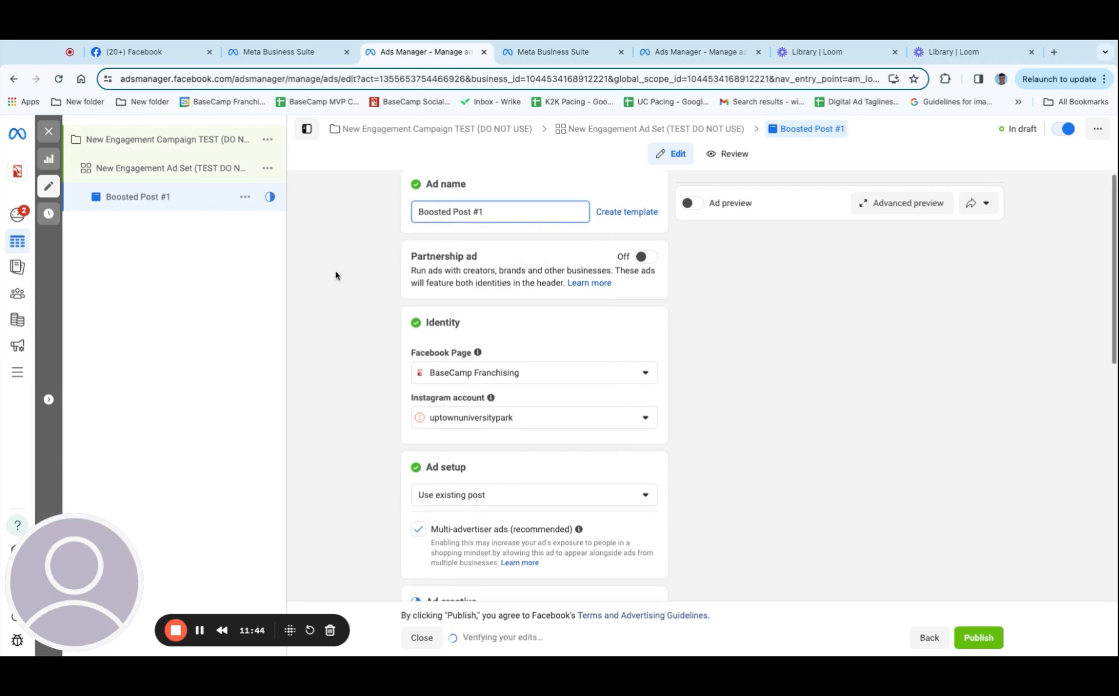
Set the ad's identity to the Kid to Kid Facebook Page and the kidtokid Instagram account
{"action": "left_click", "coordinate": [567, 381]}
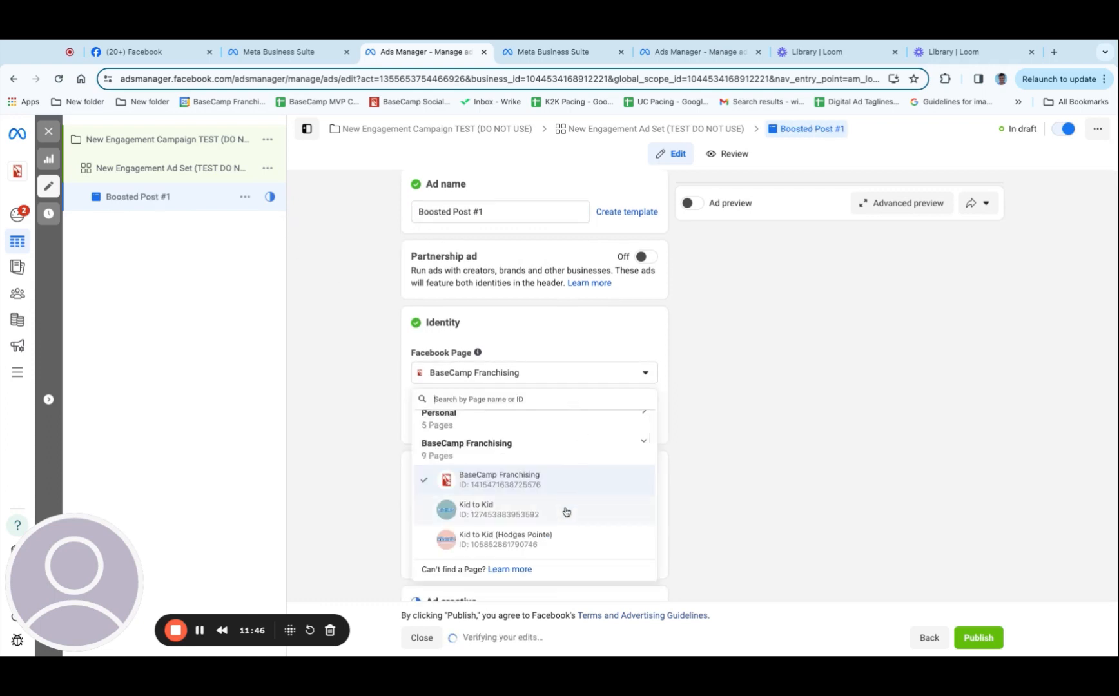
{"action": "scroll", "coordinate": [558, 516], "scroll_direction": "down", "scroll_amount": 1}
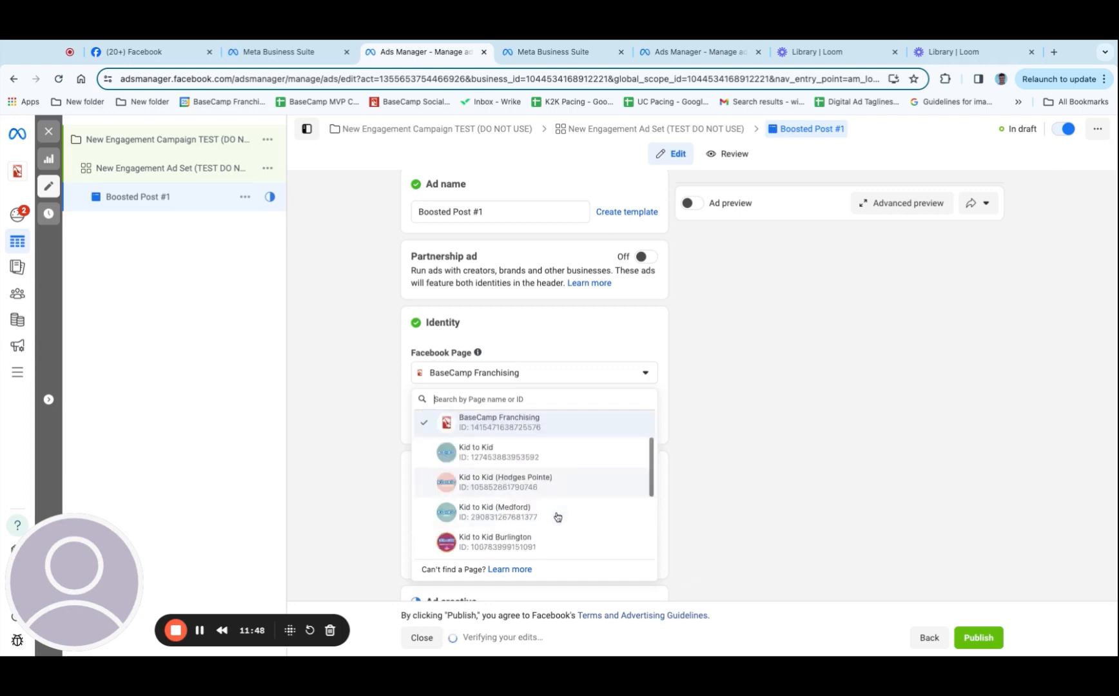
{"action": "scroll", "coordinate": [558, 516], "scroll_direction": "down", "scroll_amount": 1}
{"action": "scroll", "coordinate": [555, 517], "scroll_direction": "up", "scroll_amount": 3}
{"action": "left_click", "coordinate": [554, 517]}
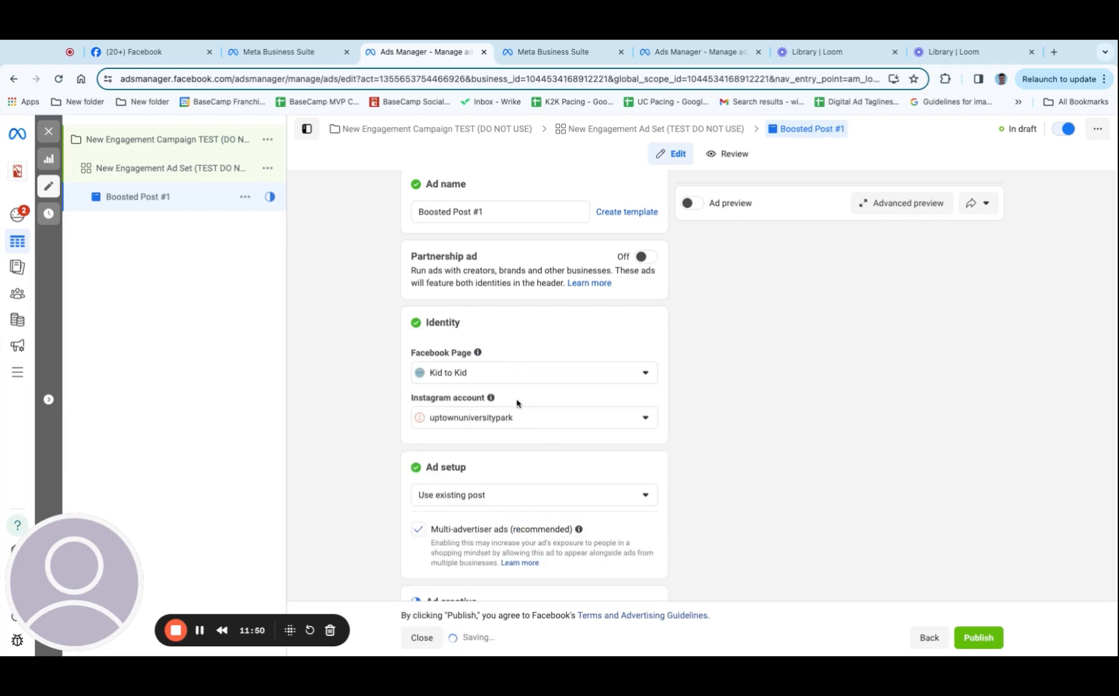
{"action": "left_click", "coordinate": [553, 419]}
{"action": "left_click", "coordinate": [555, 472]}
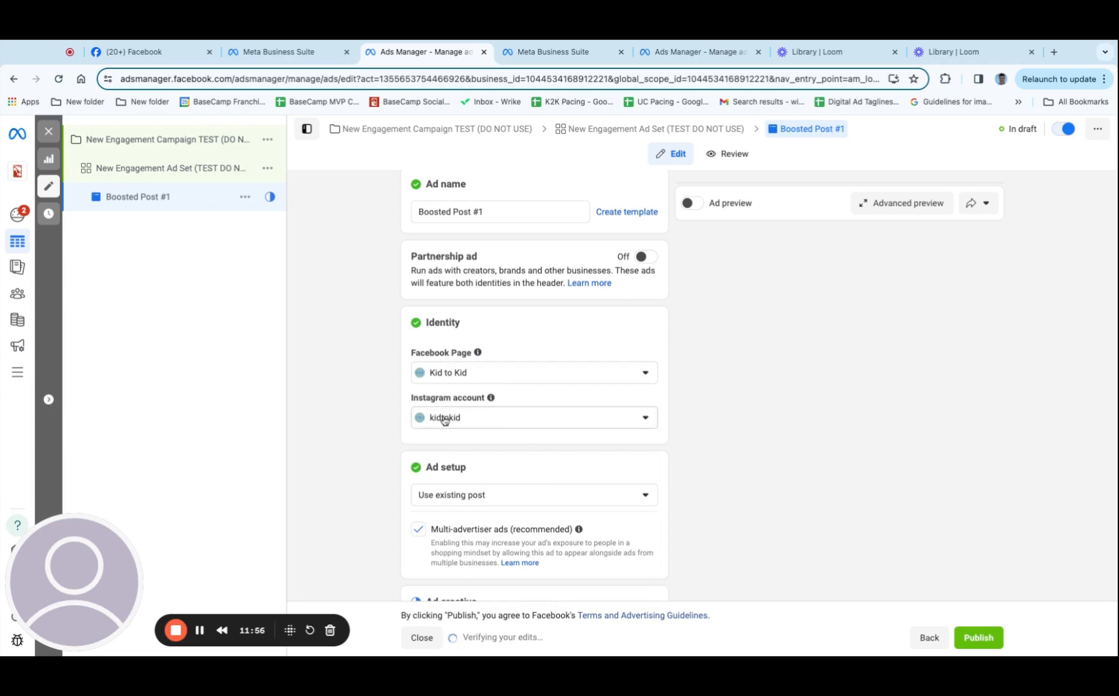
Choose Use existing post as the ad setup
{"action": "scroll", "coordinate": [444, 419], "scroll_direction": "down", "scroll_amount": 2}
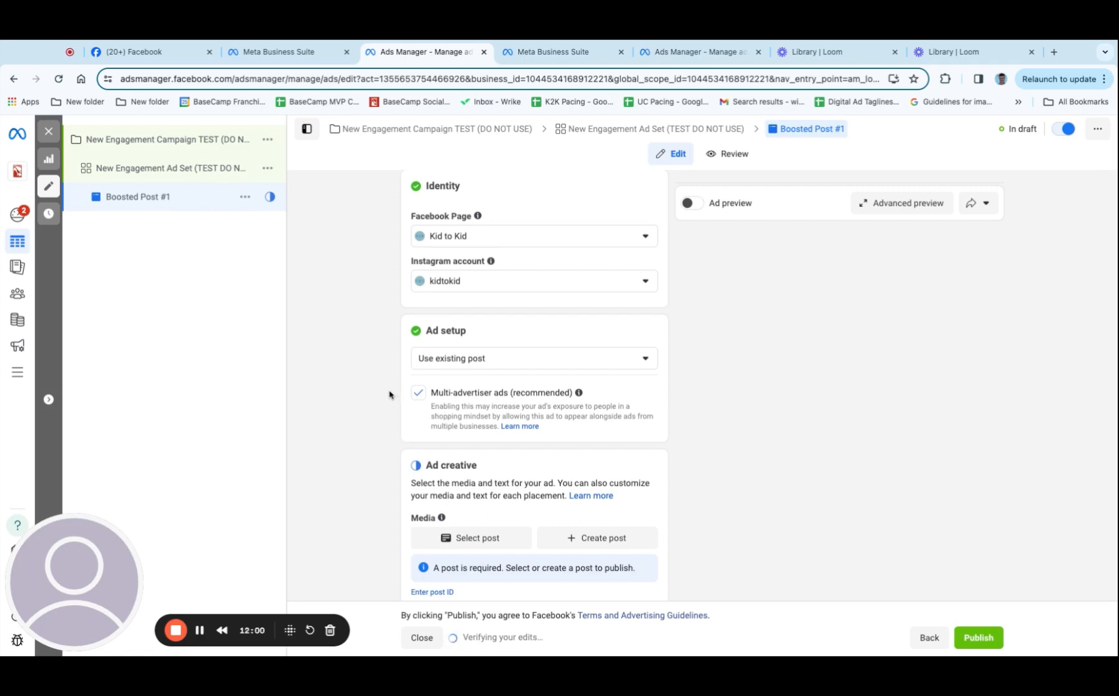
{"action": "left_click", "coordinate": [477, 365]}
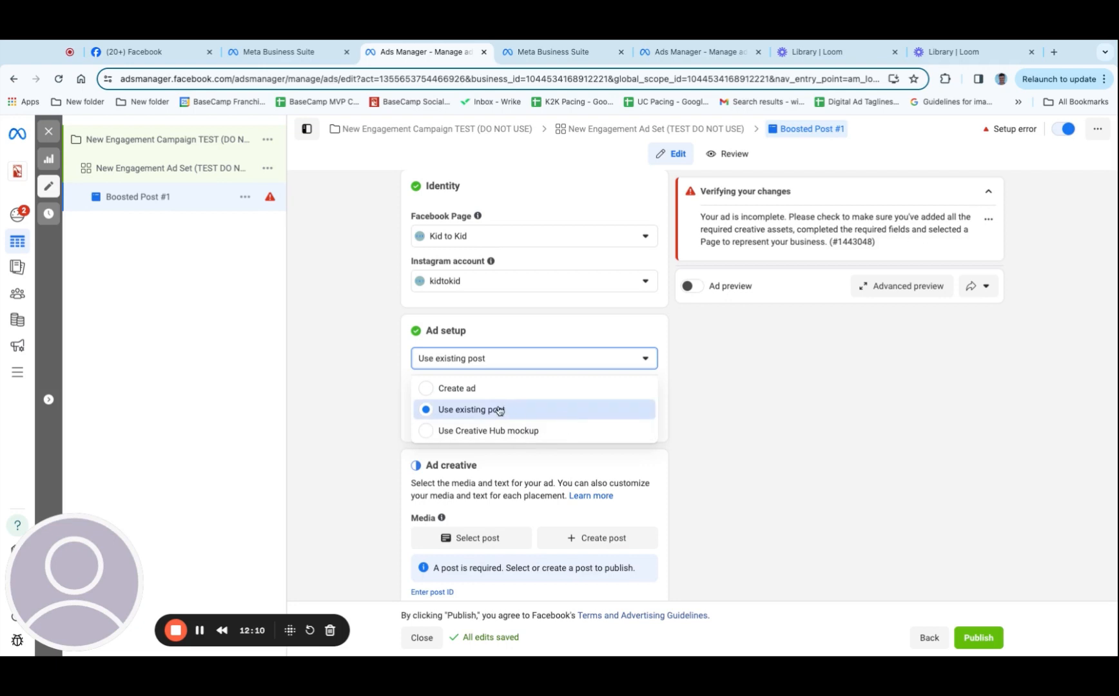
{"action": "left_click", "coordinate": [521, 412]}
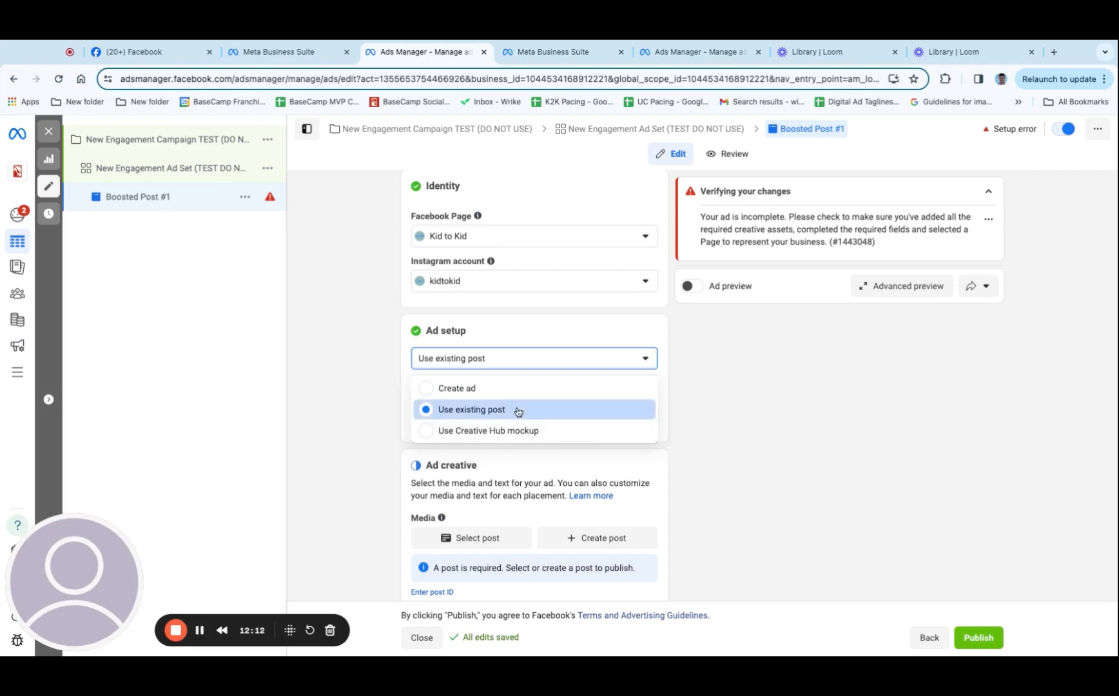
Browse the Facebook and Instagram posts and use the Apr 28, 2024 Facebook post "Spring vibes are in full bloom" as the ad creative
{"action": "scroll", "coordinate": [518, 412], "scroll_direction": "down", "scroll_amount": 2}
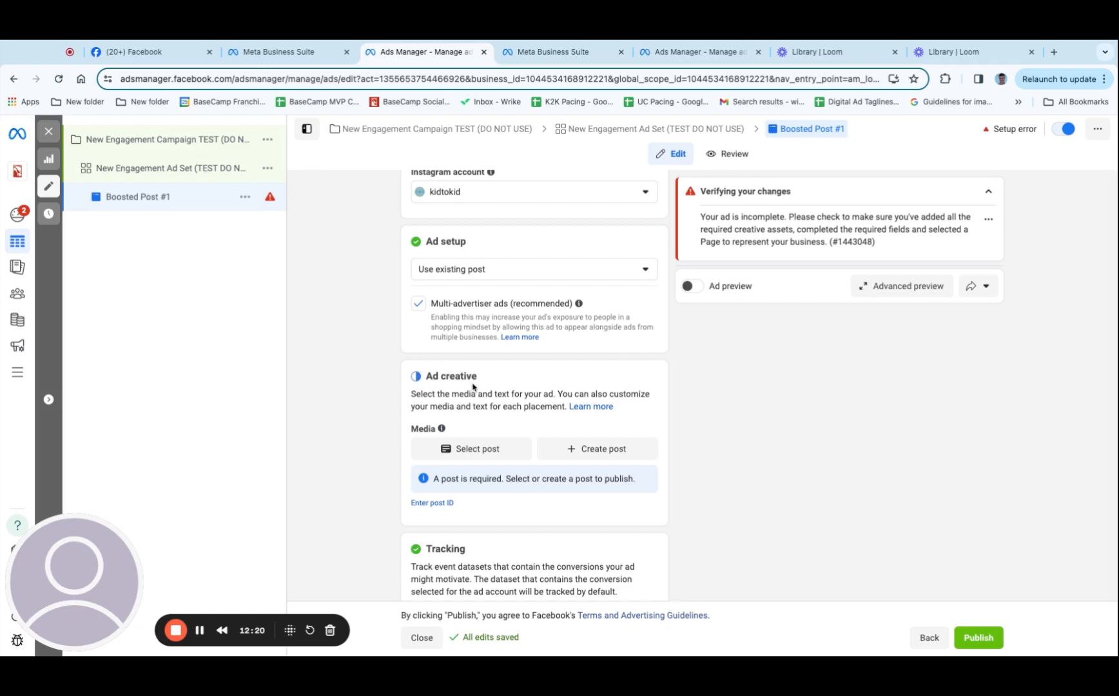
{"action": "left_click", "coordinate": [468, 449]}
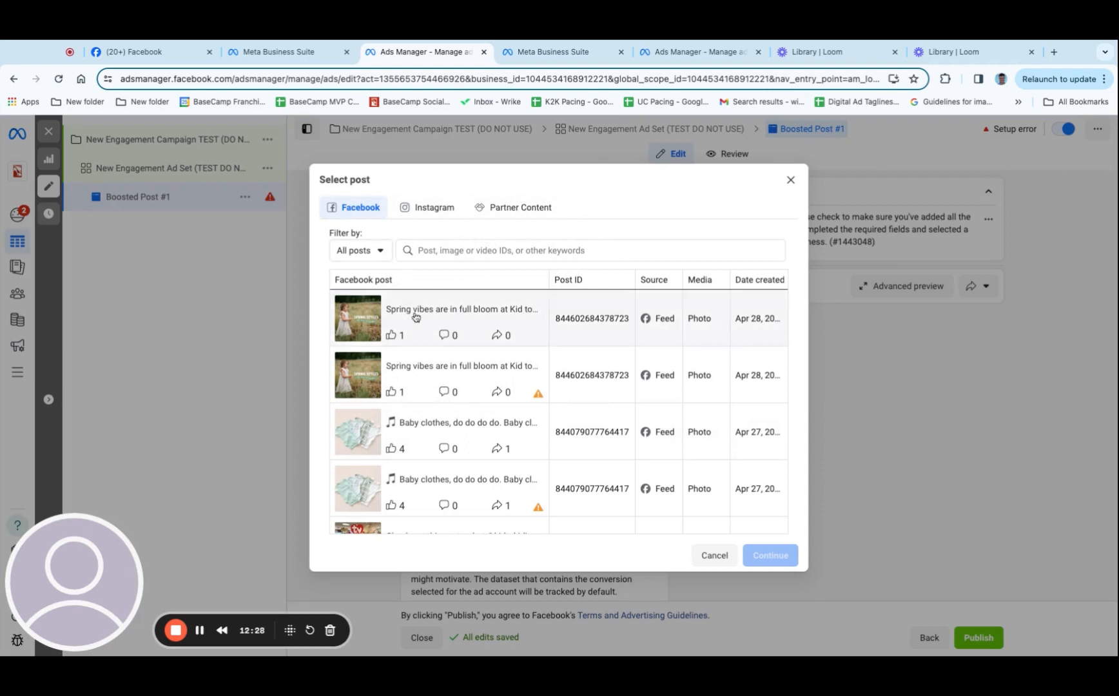
{"action": "scroll", "coordinate": [427, 425], "scroll_direction": "down", "scroll_amount": 4}
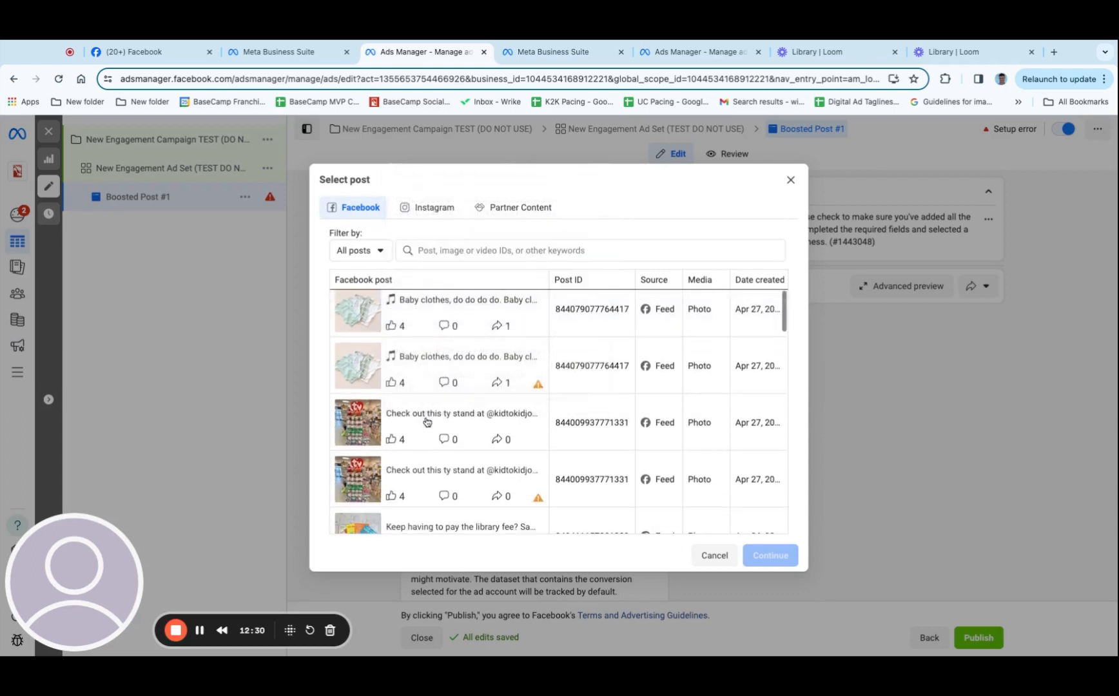
{"action": "left_click", "coordinate": [425, 209]}
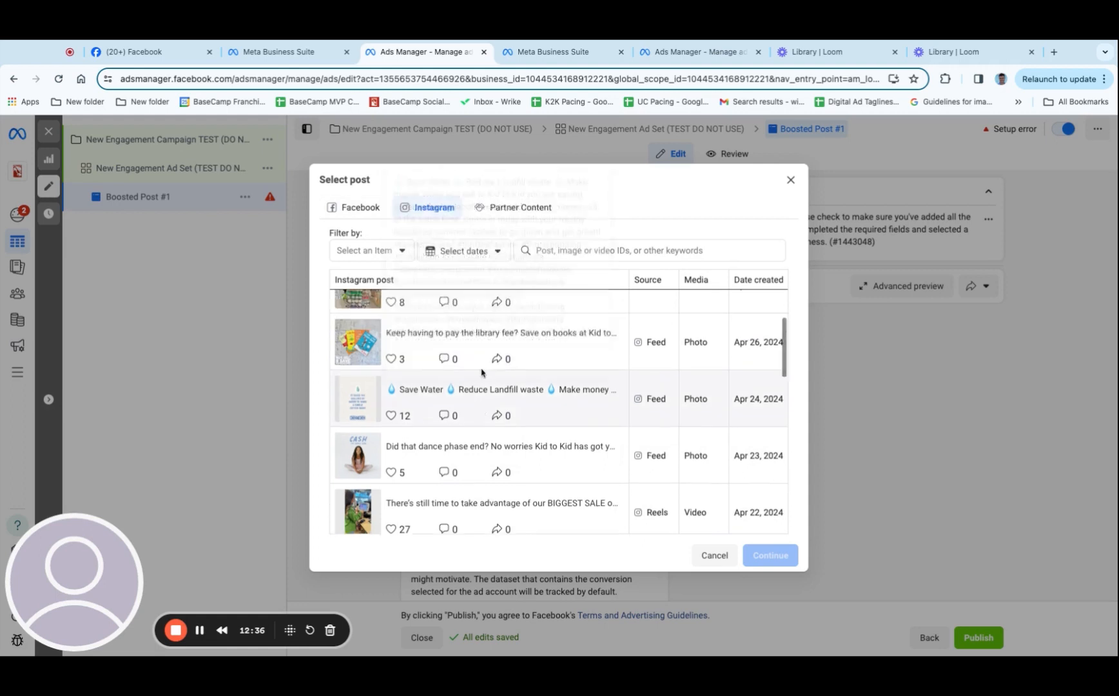
{"action": "scroll", "coordinate": [483, 369], "scroll_direction": "up", "scroll_amount": 4}
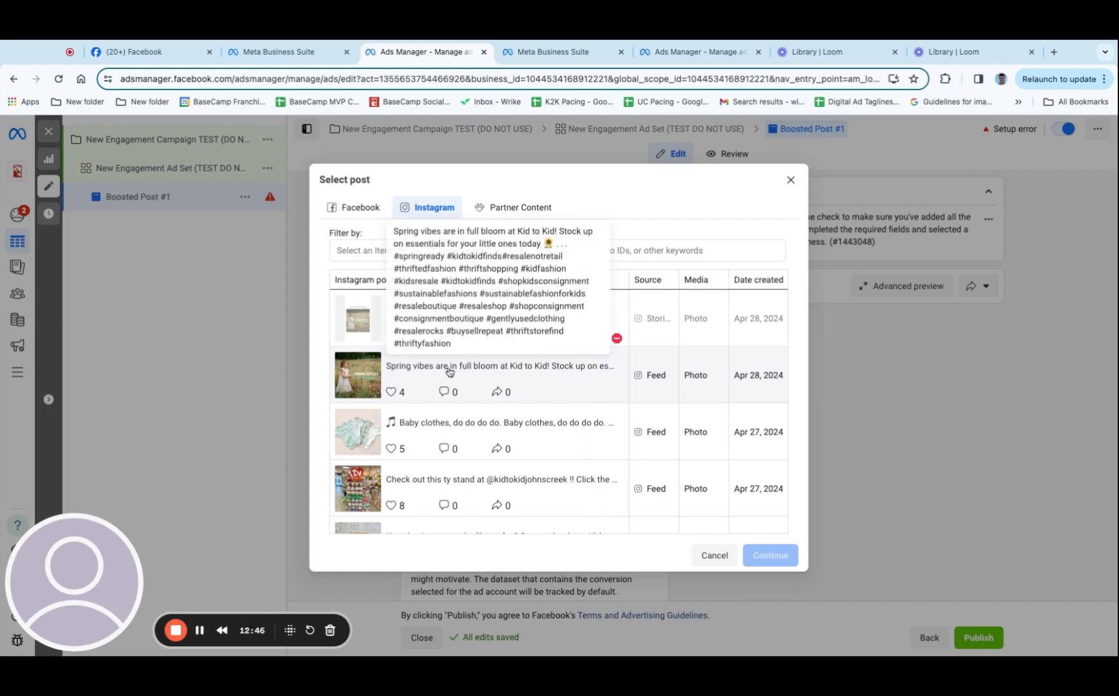
{"action": "left_click", "coordinate": [345, 208]}
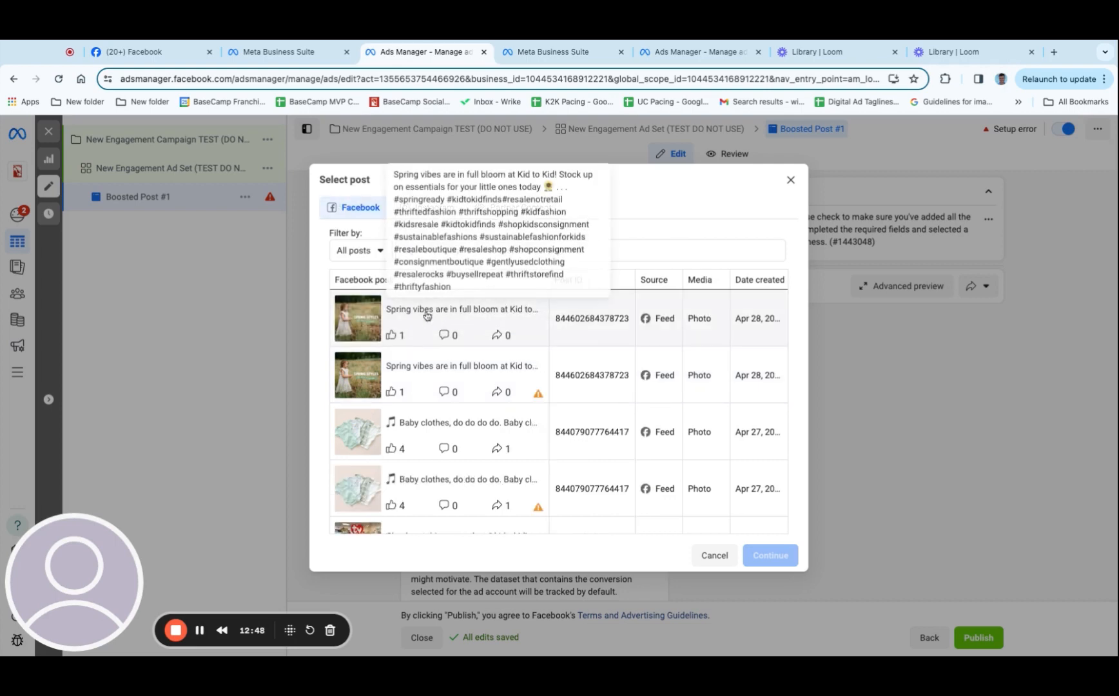
{"action": "left_click", "coordinate": [439, 316]}
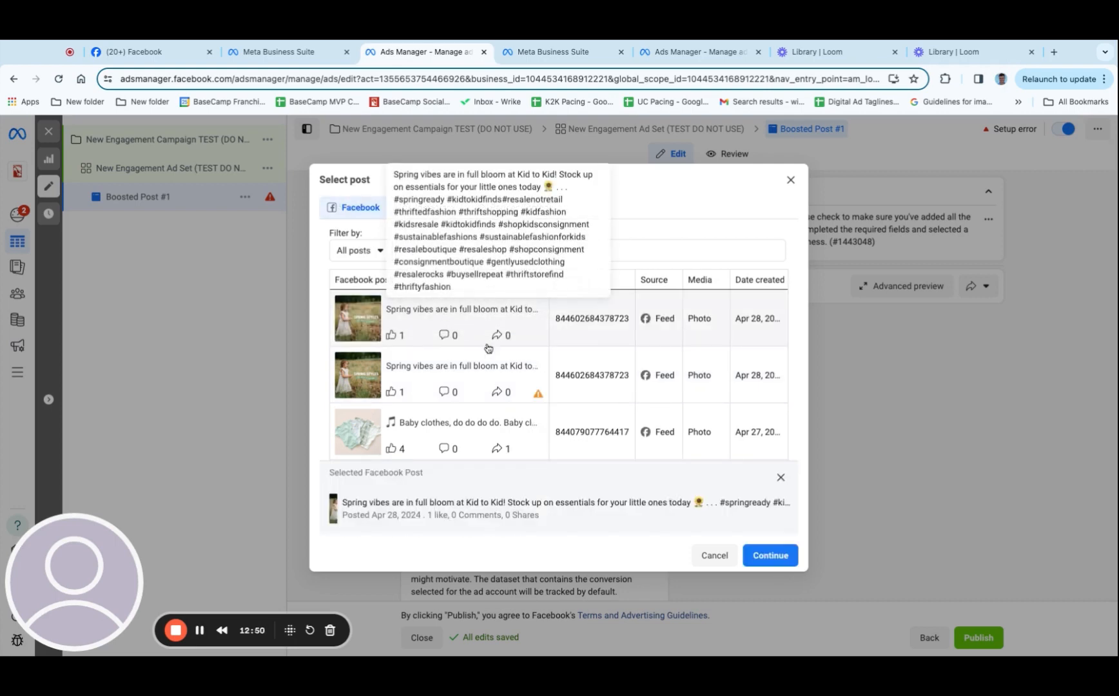
{"action": "left_click", "coordinate": [771, 556]}
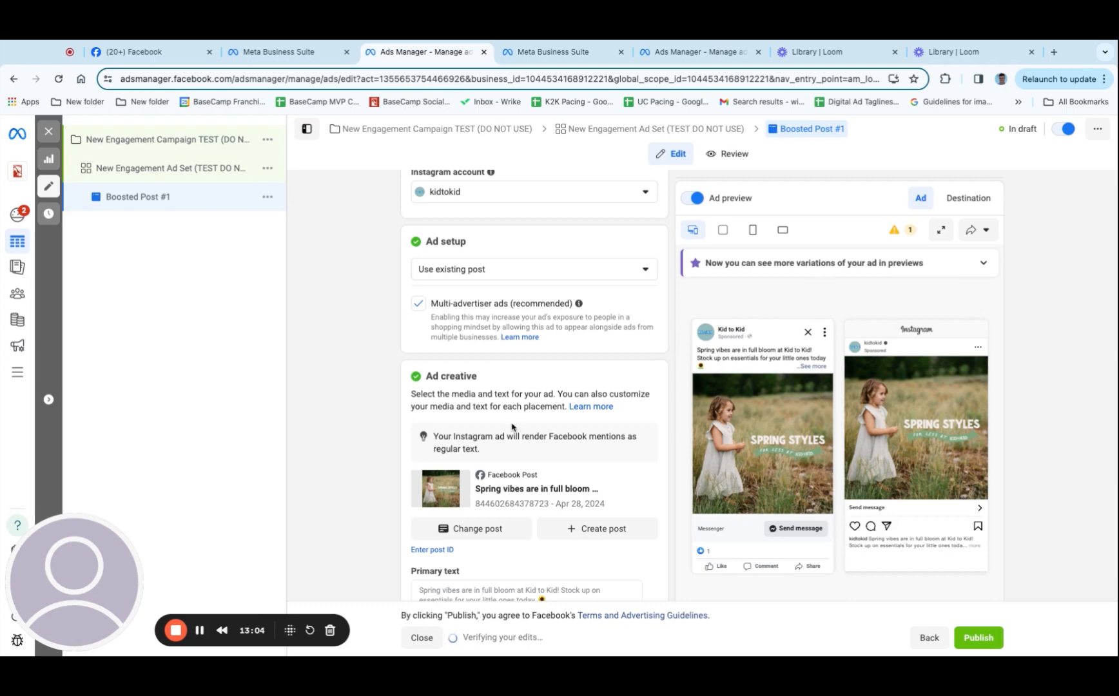
{"action": "scroll", "coordinate": [510, 430], "scroll_direction": "down", "scroll_amount": 5}
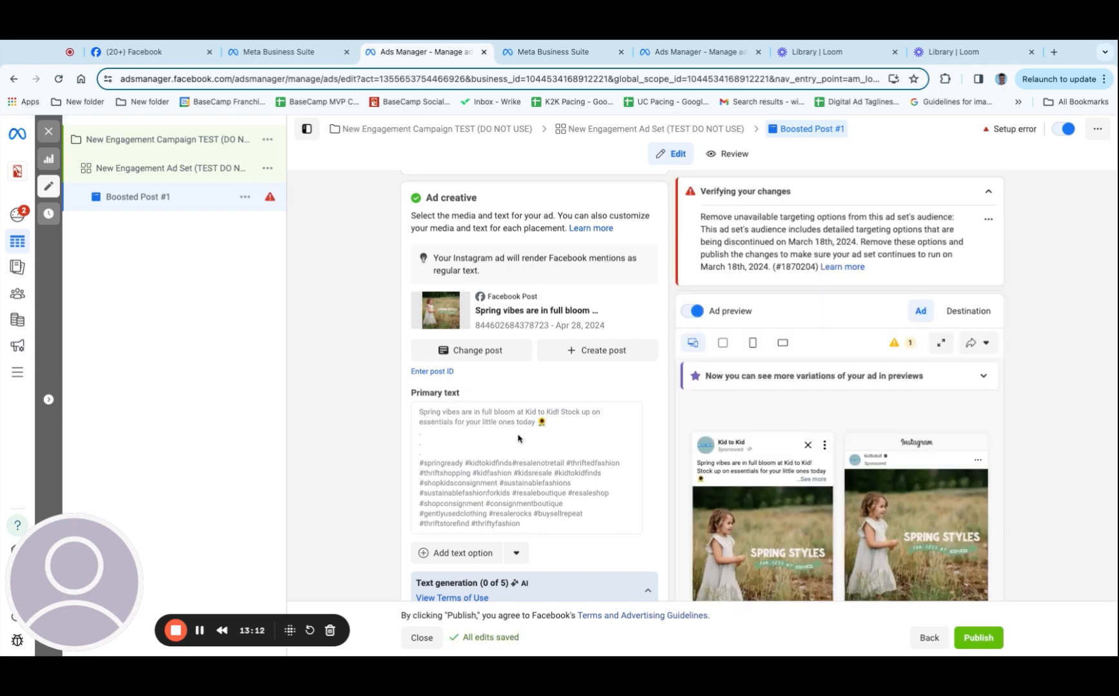
{"action": "scroll", "coordinate": [518, 439], "scroll_direction": "down", "scroll_amount": 1}
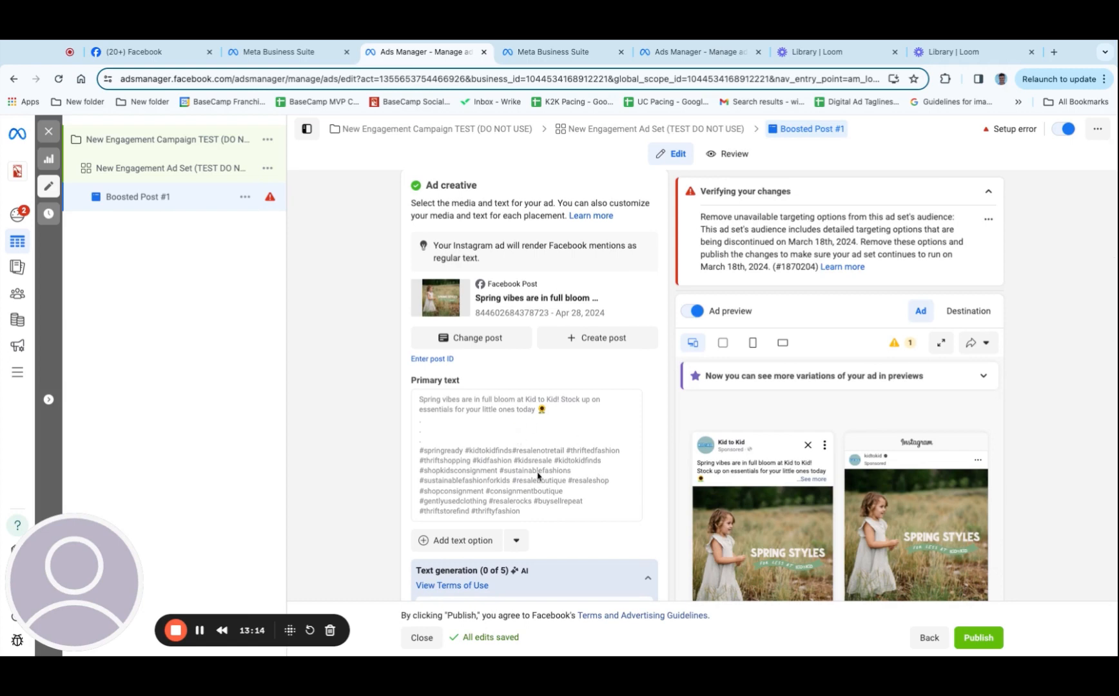
Examine the post's primary text and the suggested text variations under Text generation
{"action": "scroll", "coordinate": [537, 474], "scroll_direction": "down", "scroll_amount": 1}
{"action": "scroll", "coordinate": [539, 476], "scroll_direction": "down", "scroll_amount": 5}
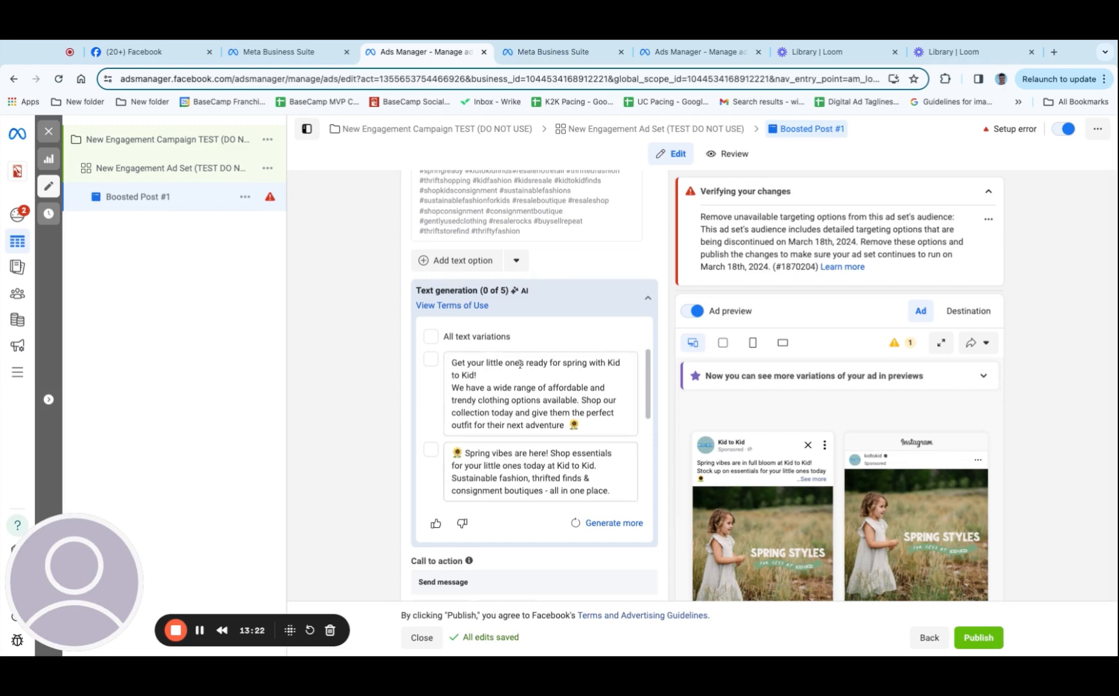
{"action": "mouse_move", "coordinate": [516, 293]}
{"action": "left_click_drag", "start_coordinate": [453, 365], "coordinate": [575, 426]}
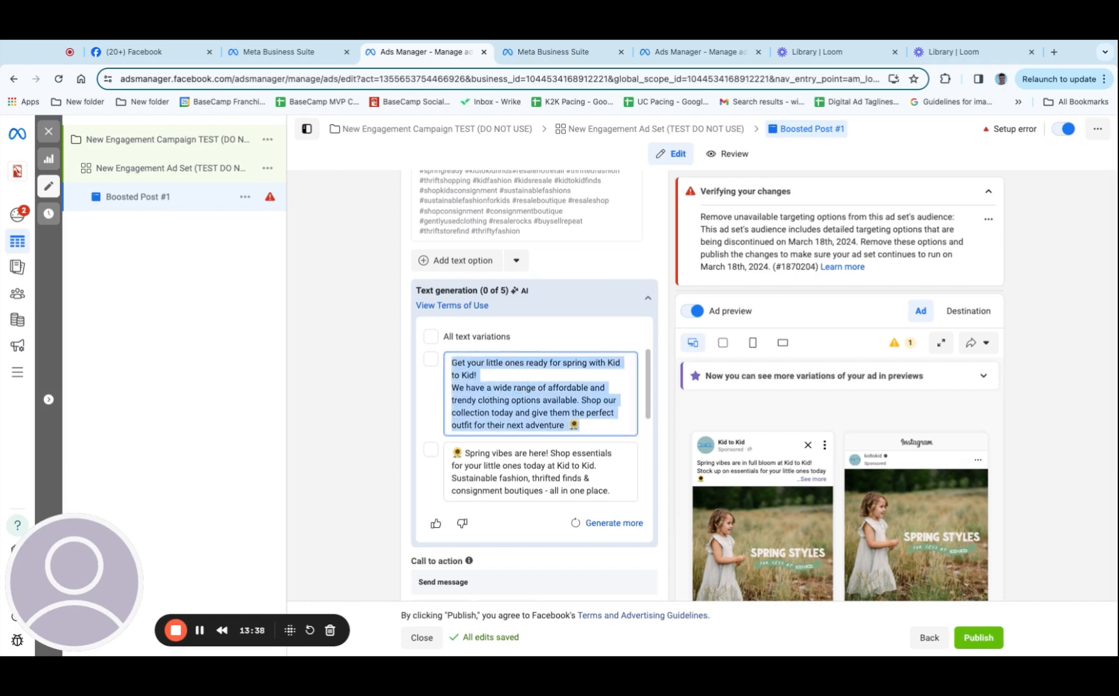
{"action": "scroll", "coordinate": [540, 419], "scroll_direction": "down", "scroll_amount": 1}
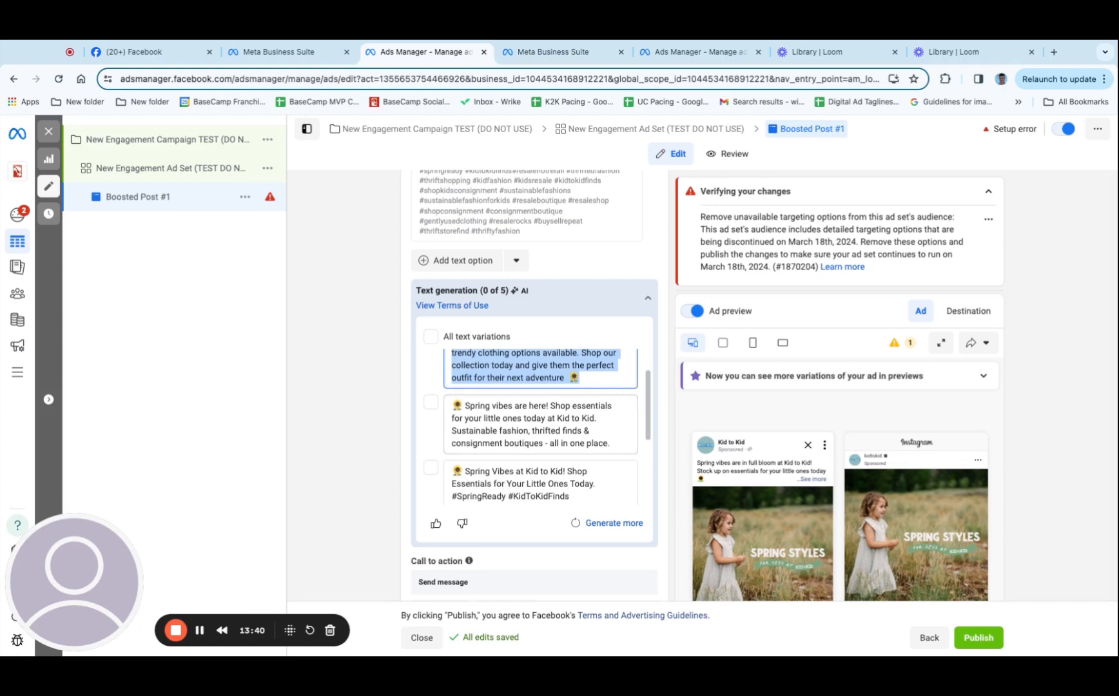
{"action": "triple_click", "coordinate": [616, 443]}
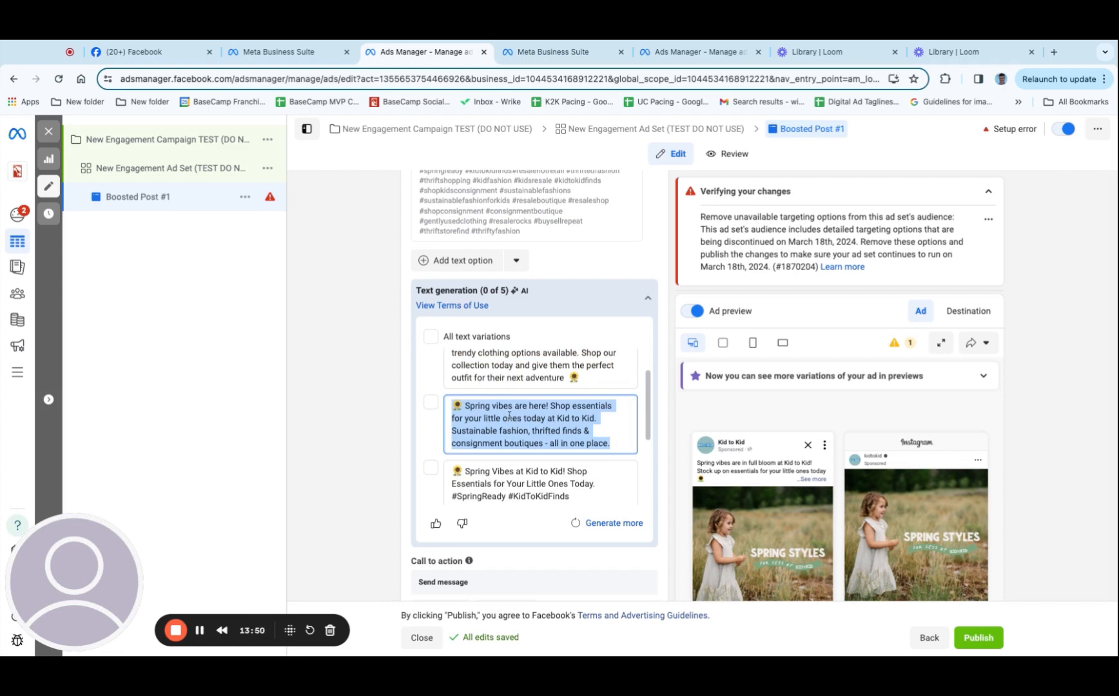
{"action": "scroll", "coordinate": [497, 419], "scroll_direction": "up", "scroll_amount": 1}
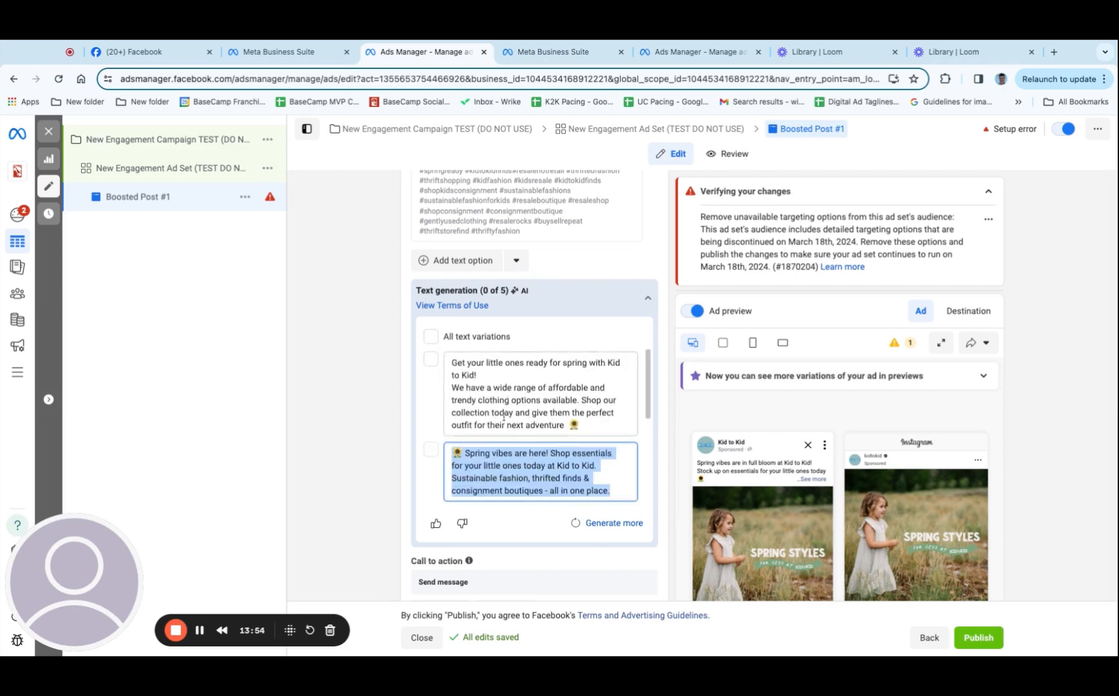
Change the post's call to action to Learn more with the website URL kidtokid.com, and update the post
{"action": "scroll", "coordinate": [448, 391], "scroll_direction": "down", "scroll_amount": 3}
{"action": "scroll", "coordinate": [655, 481], "scroll_direction": "down", "scroll_amount": 4}
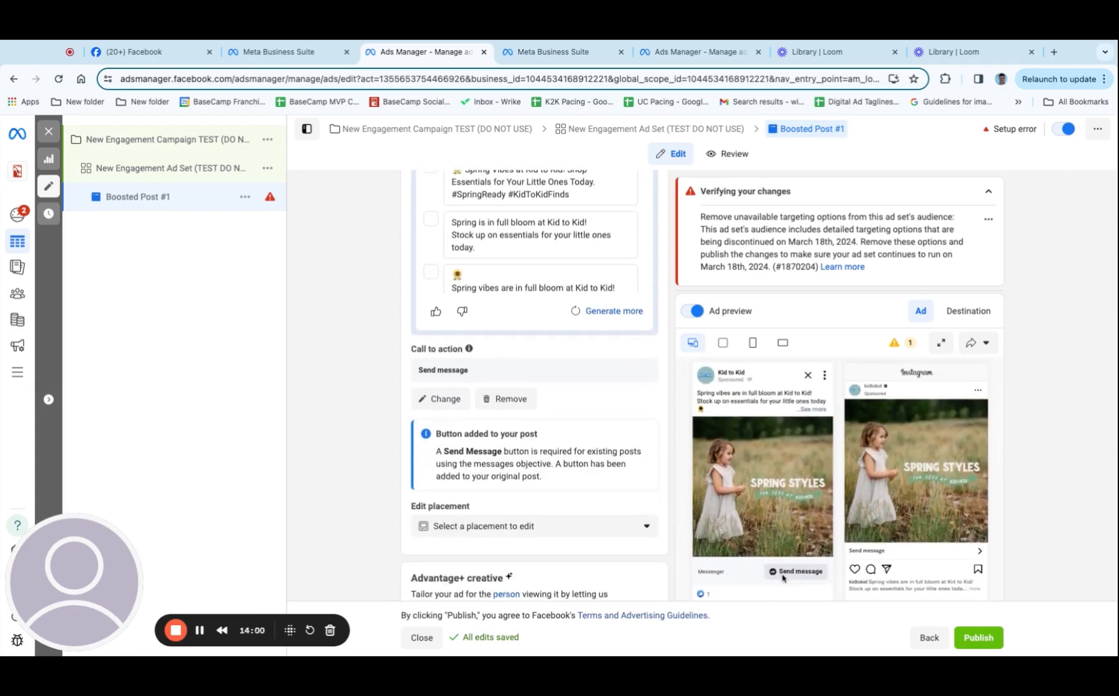
{"action": "left_click", "coordinate": [441, 400]}
{"action": "left_click", "coordinate": [512, 330]}
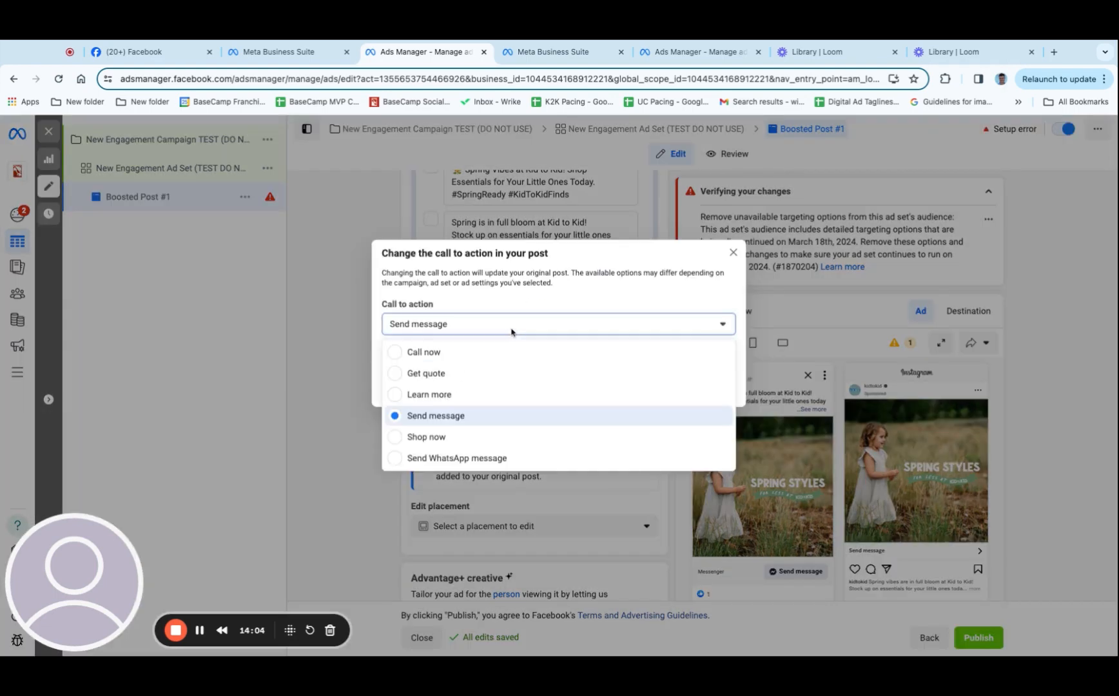
{"action": "left_click", "coordinate": [477, 396]}
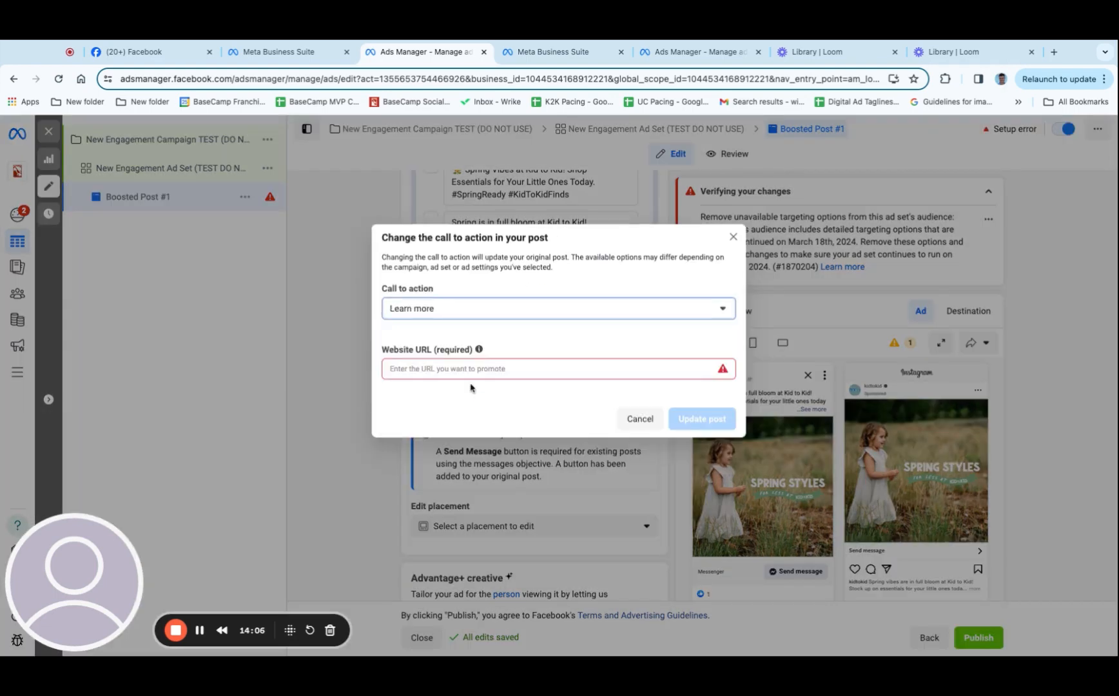
{"action": "left_click", "coordinate": [464, 371]}
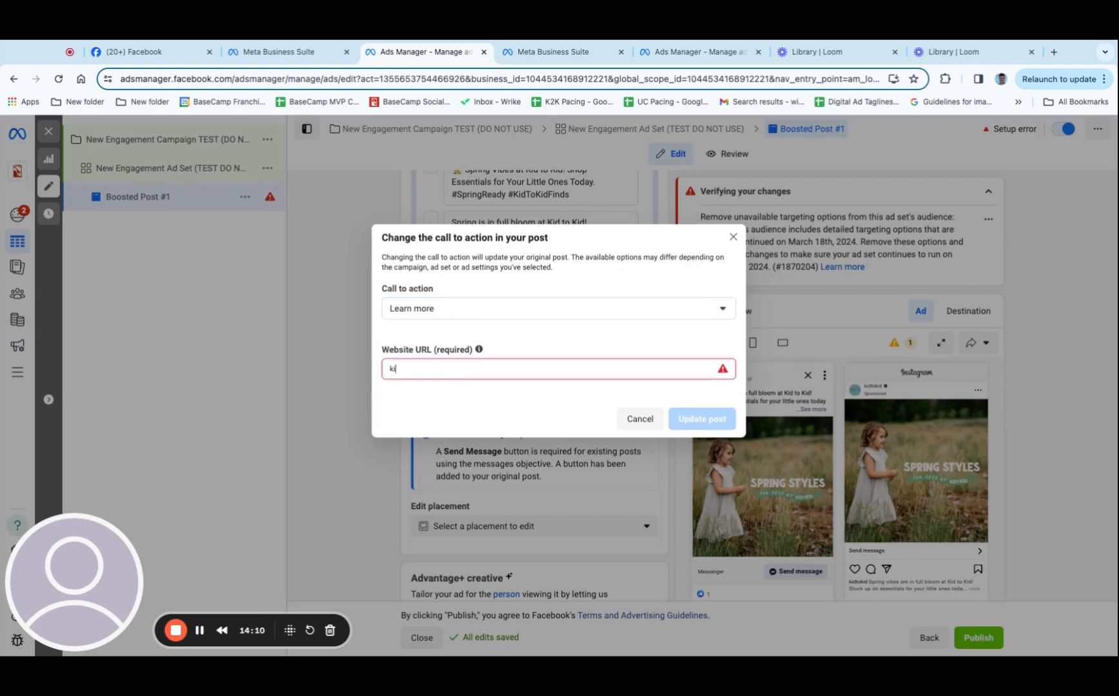
{"action": "type", "text": "kidtokid.com"}
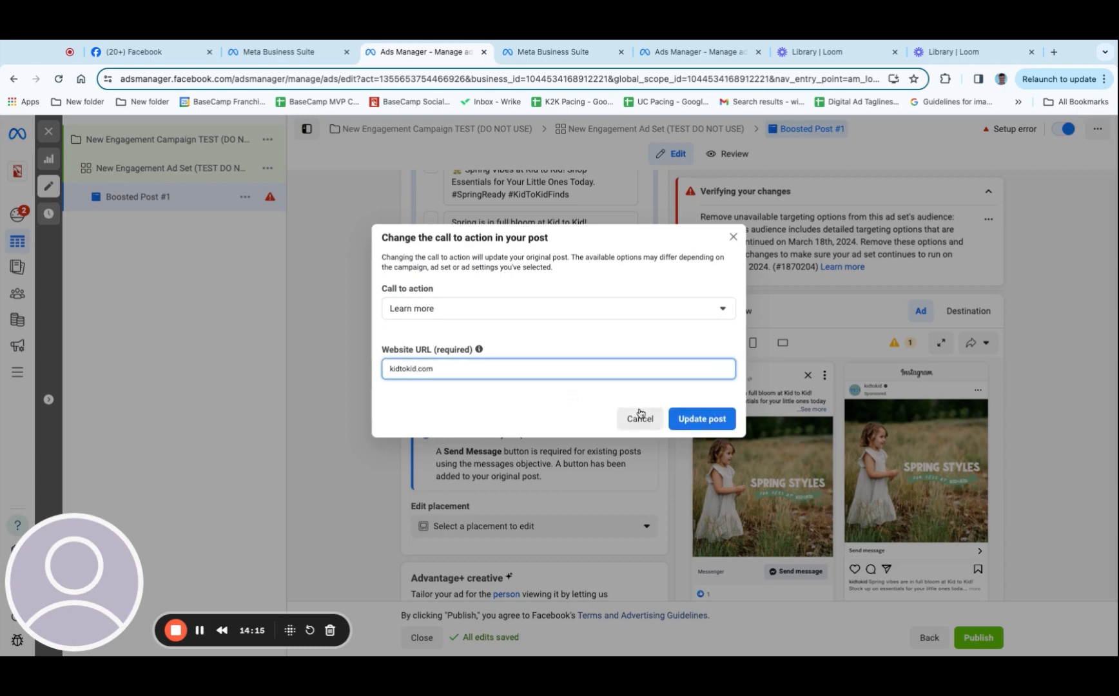
{"action": "left_click", "coordinate": [717, 419]}
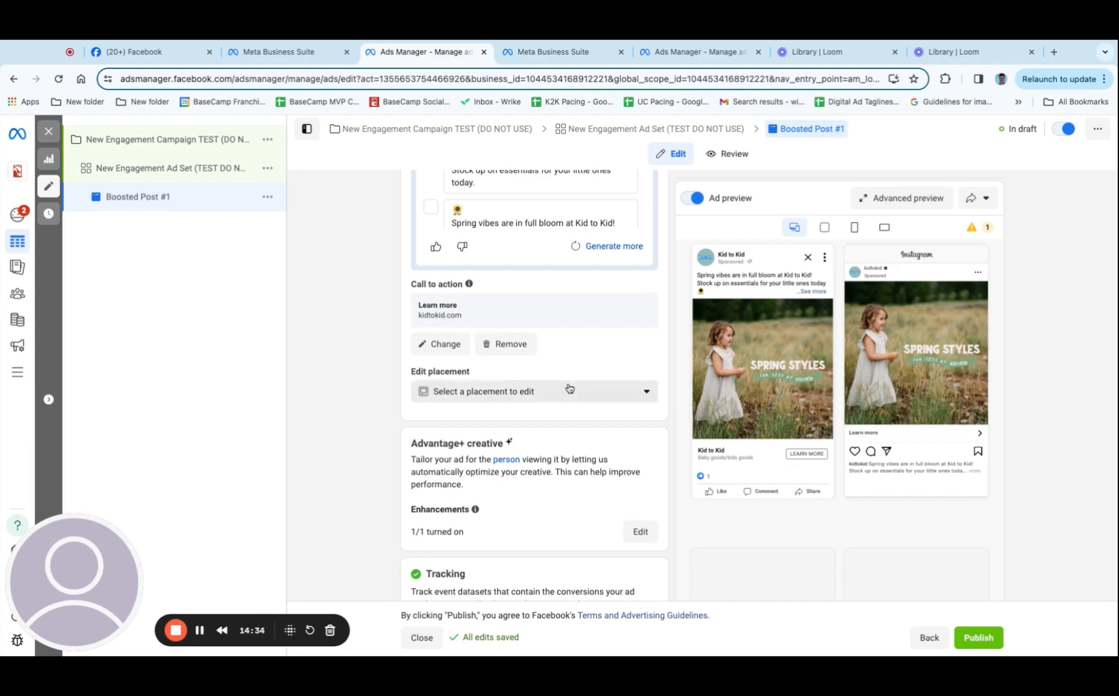
Check which placement groups can be edited and how the ad previews look across placements
{"action": "left_click", "coordinate": [501, 401]}
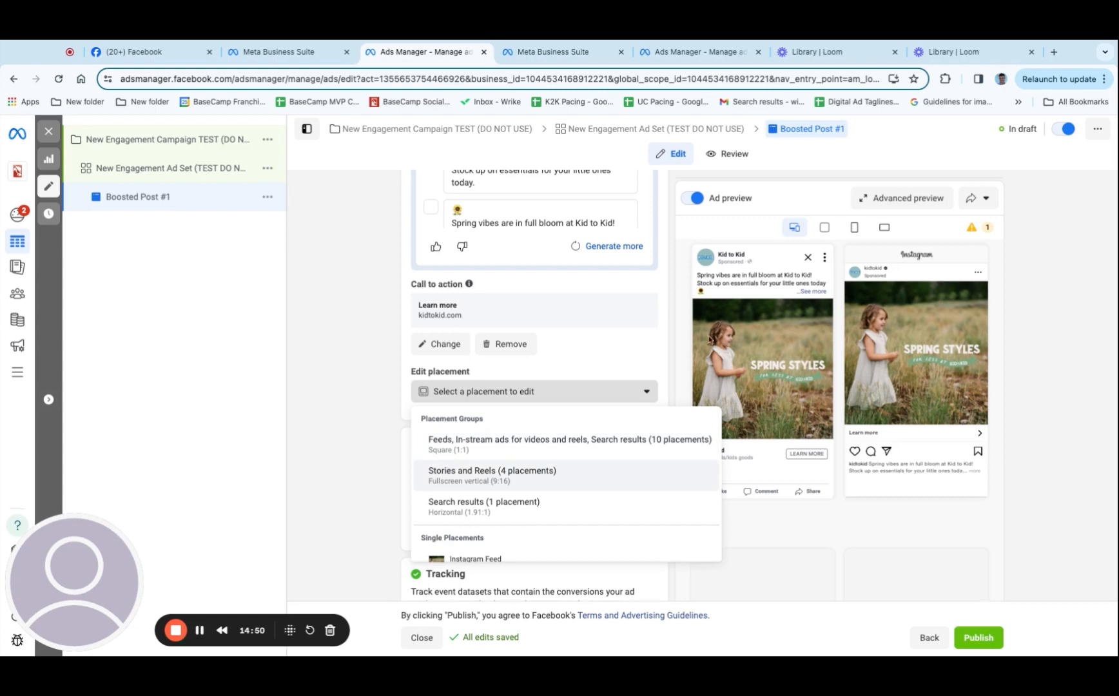
{"action": "left_click", "coordinate": [634, 343]}
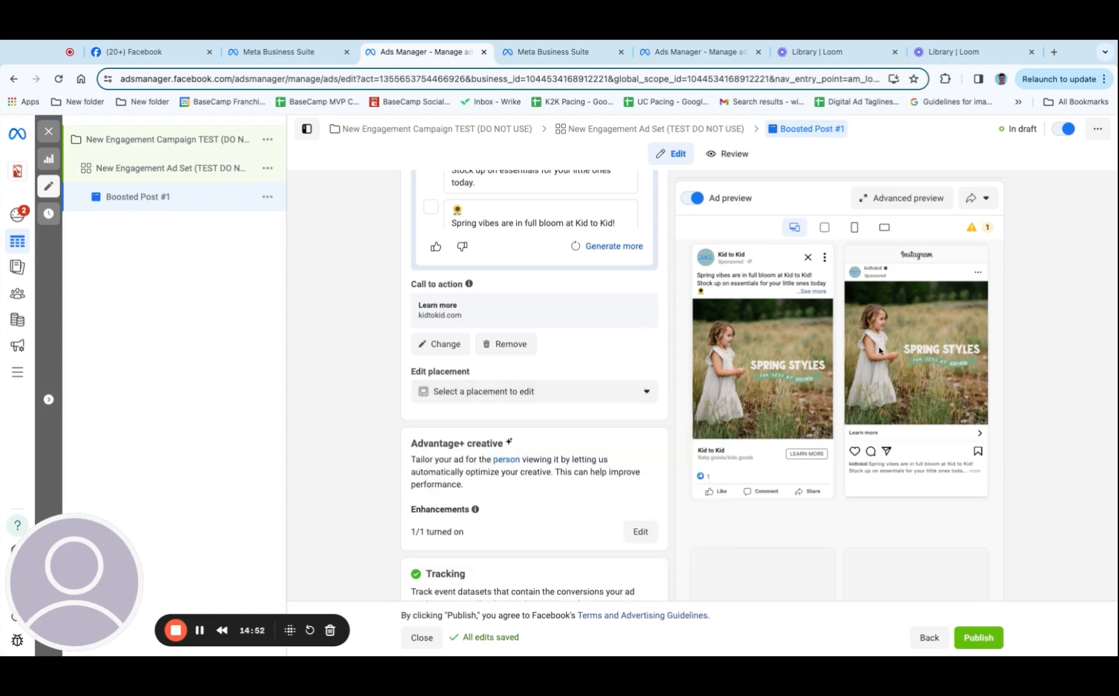
{"action": "scroll", "coordinate": [833, 431], "scroll_direction": "down", "scroll_amount": 5}
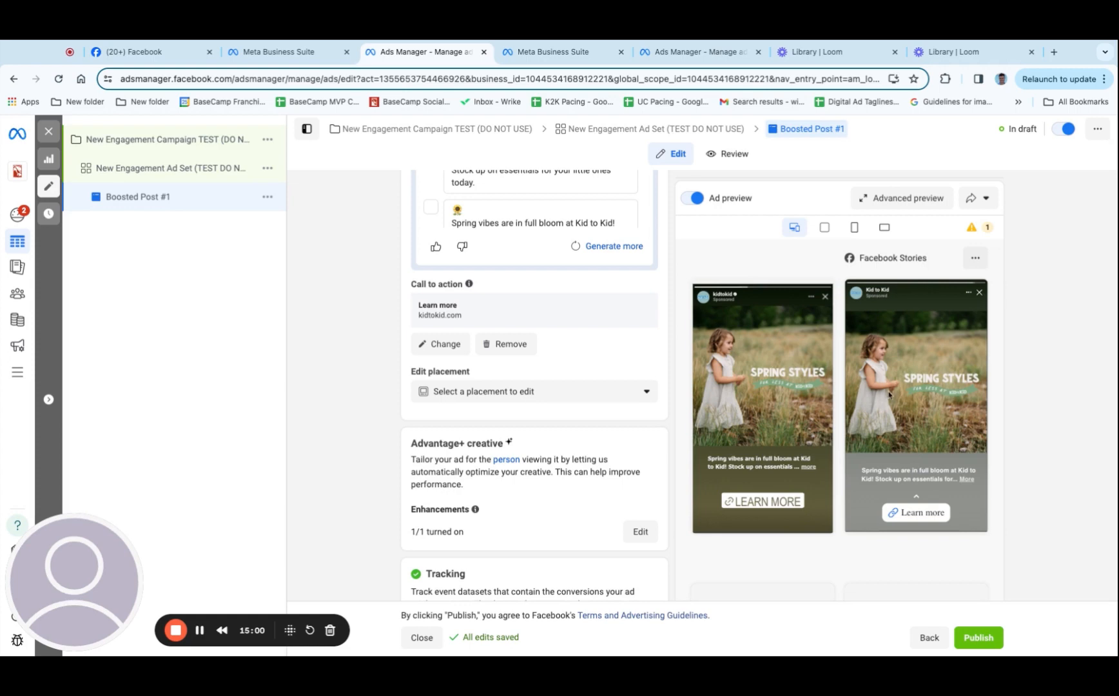
{"action": "scroll", "coordinate": [887, 397], "scroll_direction": "down", "scroll_amount": 5}
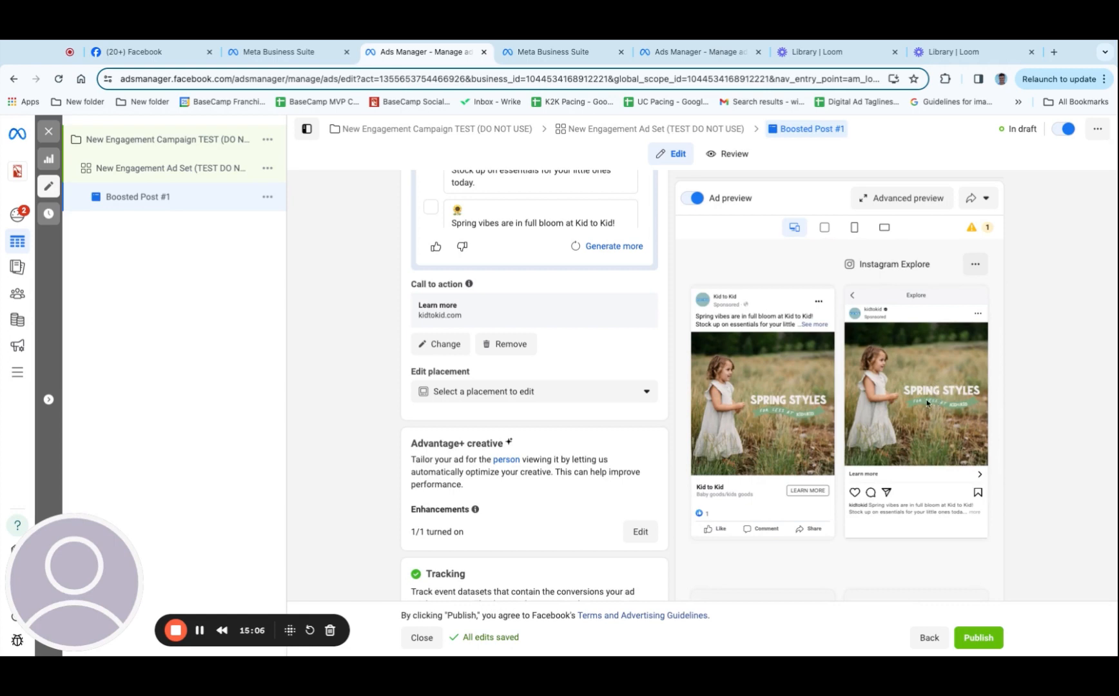
Look at the editing options for the Feeds, In-stream ads for videos and reels, Search results placement group, and close them without changes
{"action": "left_click", "coordinate": [599, 393]}
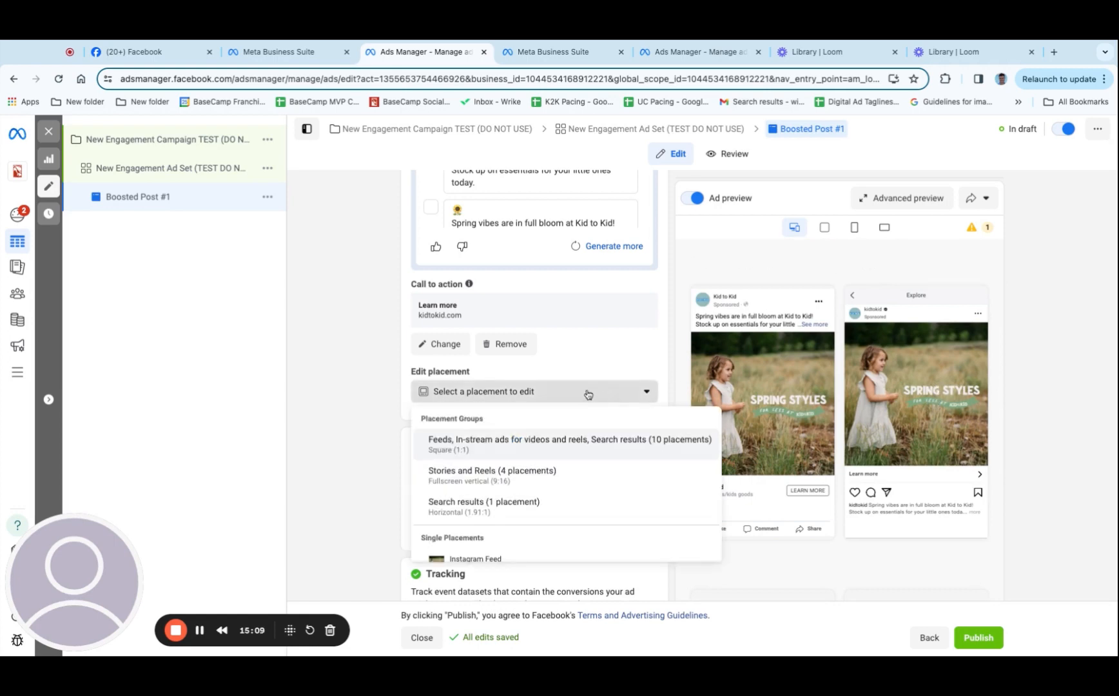
{"action": "left_click", "coordinate": [512, 449]}
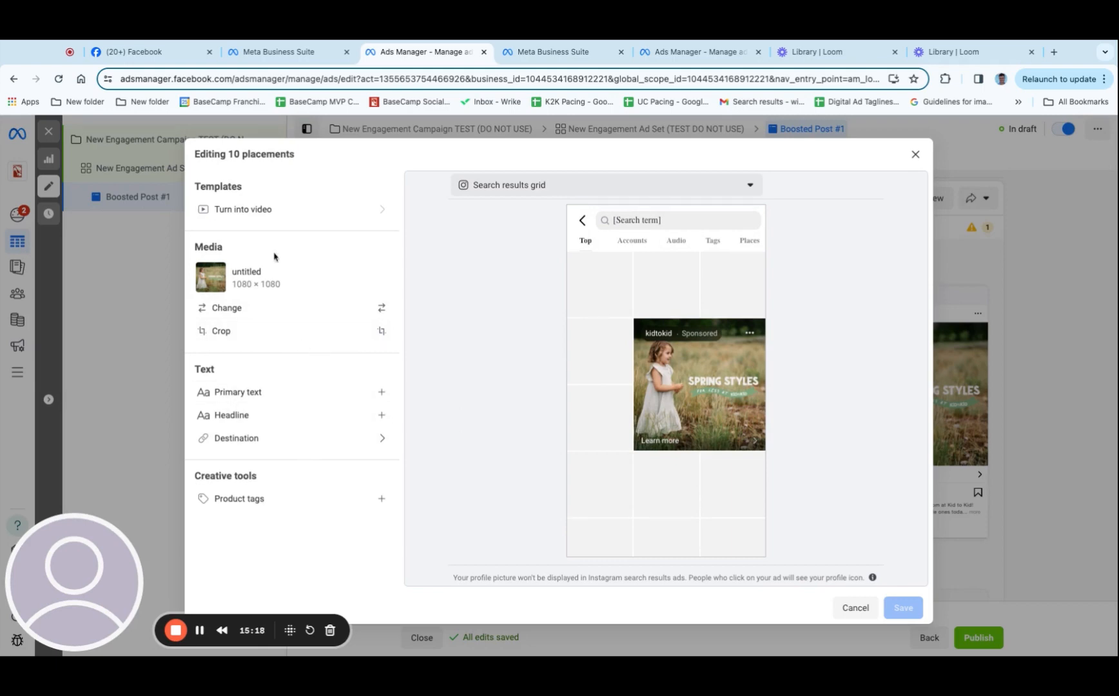
{"action": "left_click", "coordinate": [915, 154]}
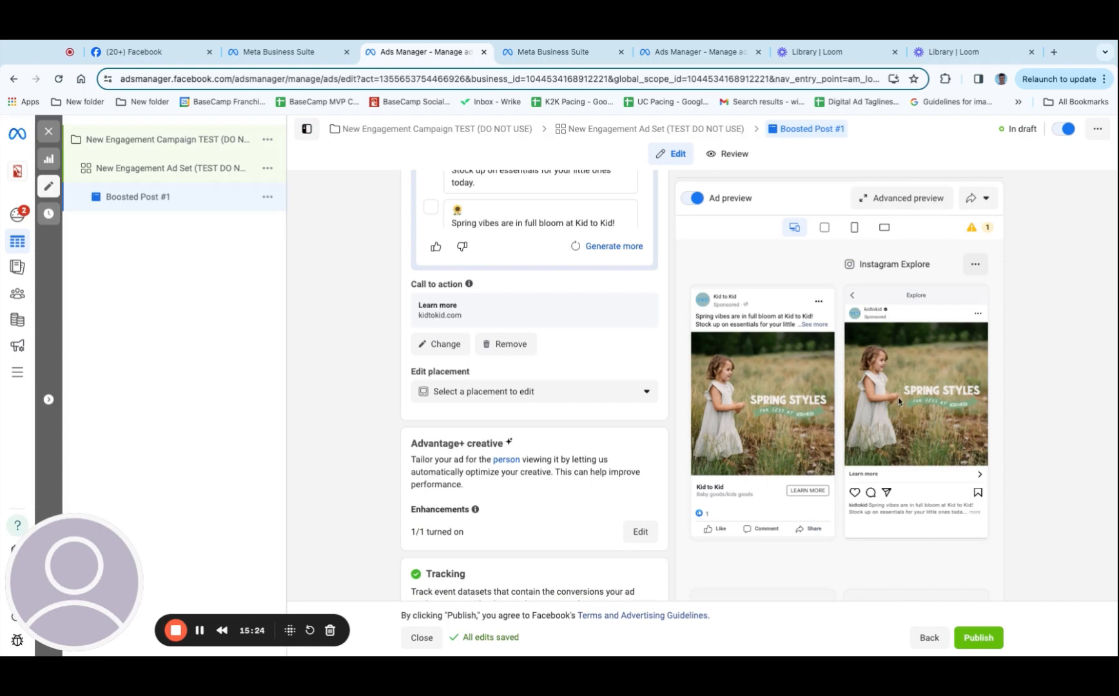
Review the ad in every Facebook and Instagram placement in the Advanced preview, and close the preview
{"action": "left_click", "coordinate": [906, 199]}
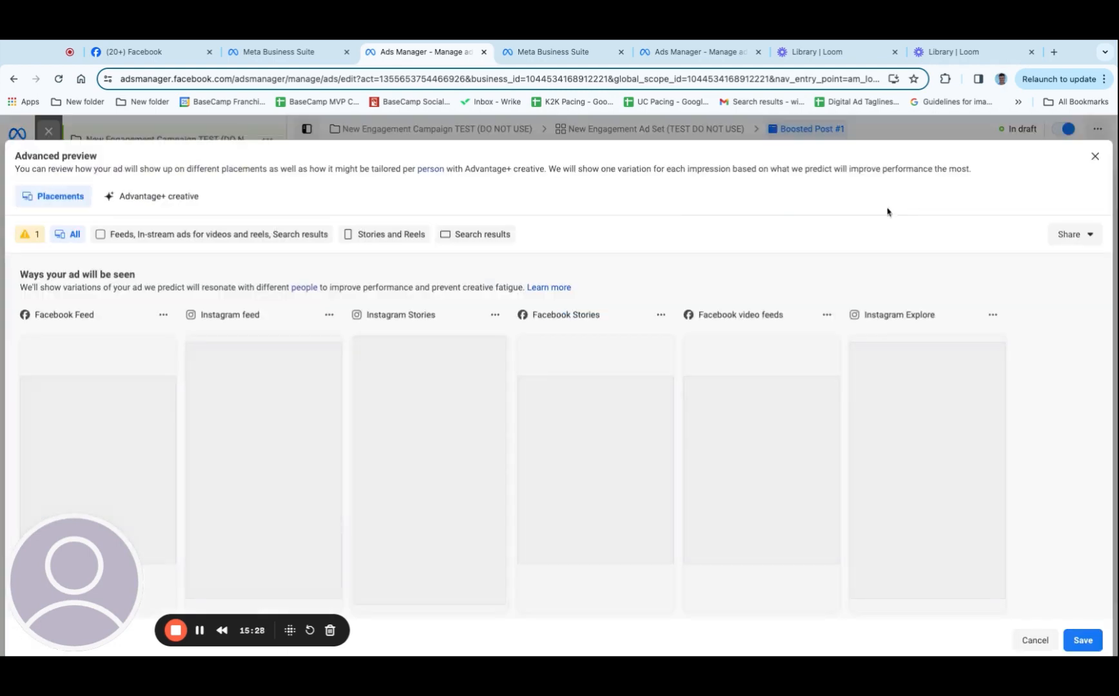
{"action": "scroll", "coordinate": [742, 303], "scroll_direction": "down", "scroll_amount": 1}
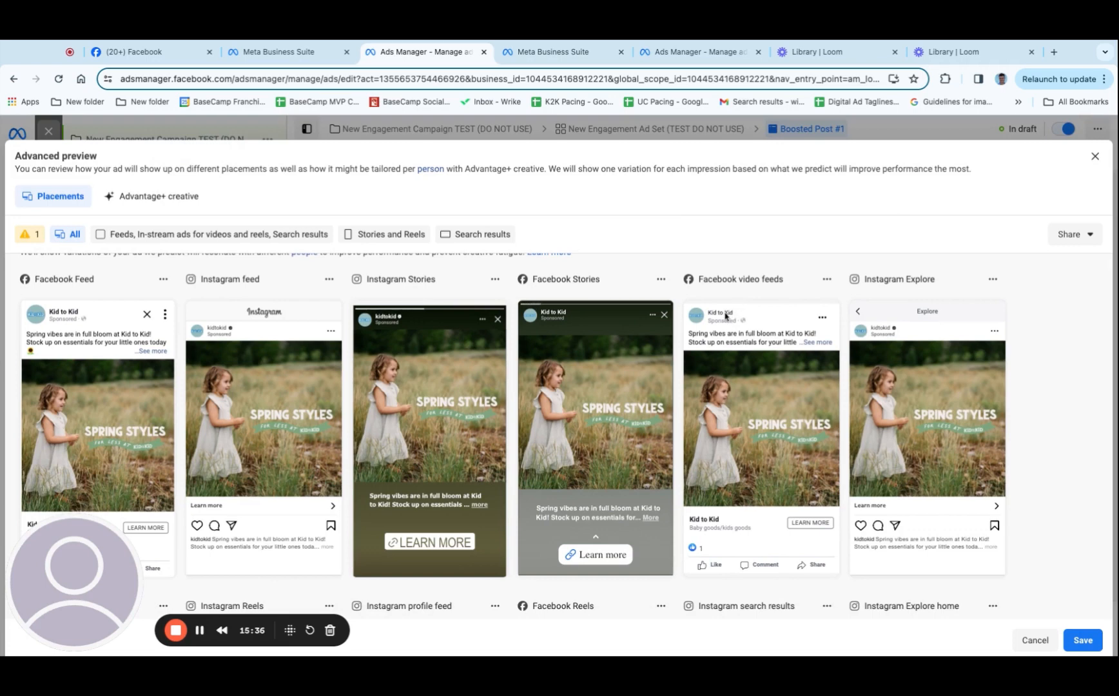
{"action": "scroll", "coordinate": [724, 319], "scroll_direction": "down", "scroll_amount": 1}
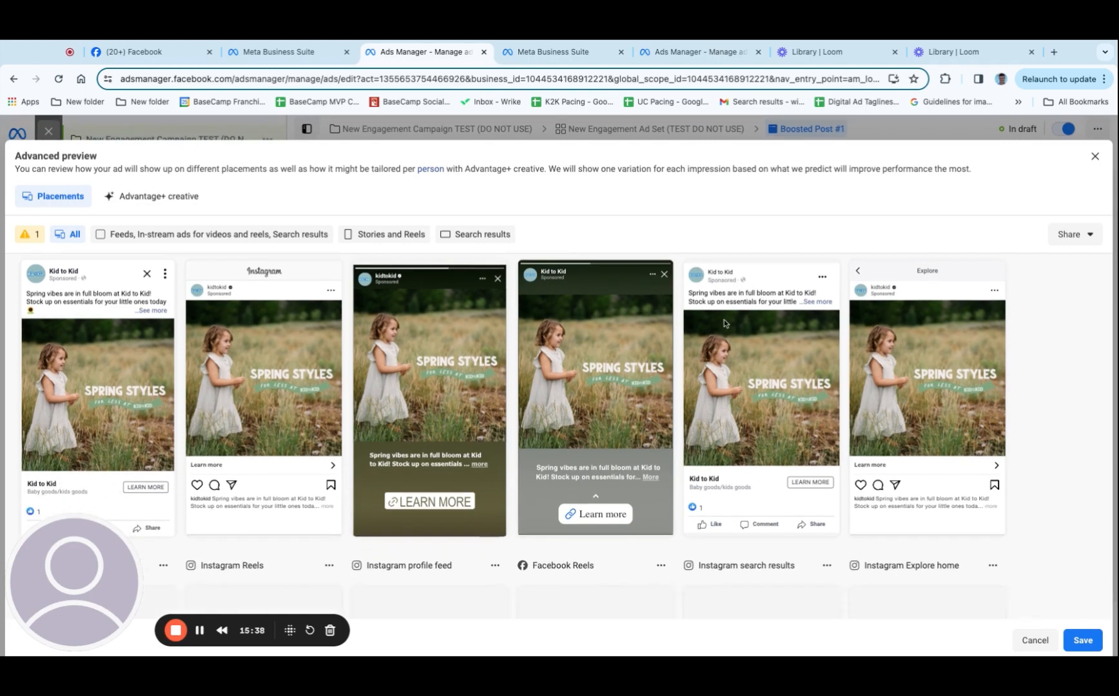
{"action": "scroll", "coordinate": [724, 319], "scroll_direction": "down", "scroll_amount": 5}
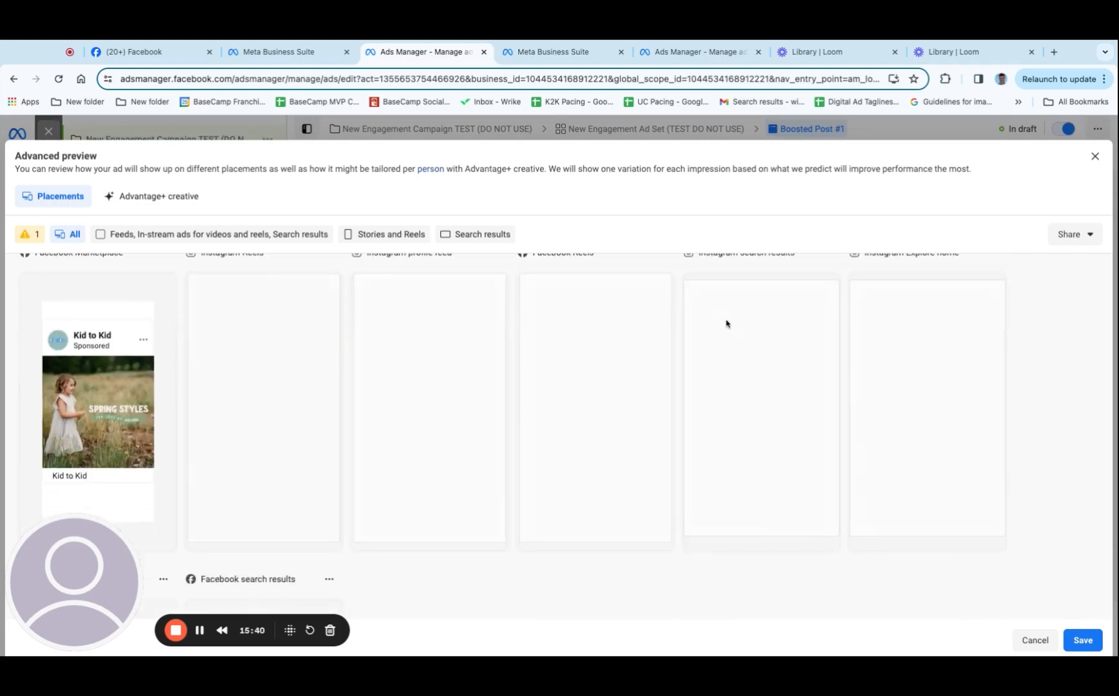
{"action": "key", "text": "Escape"}
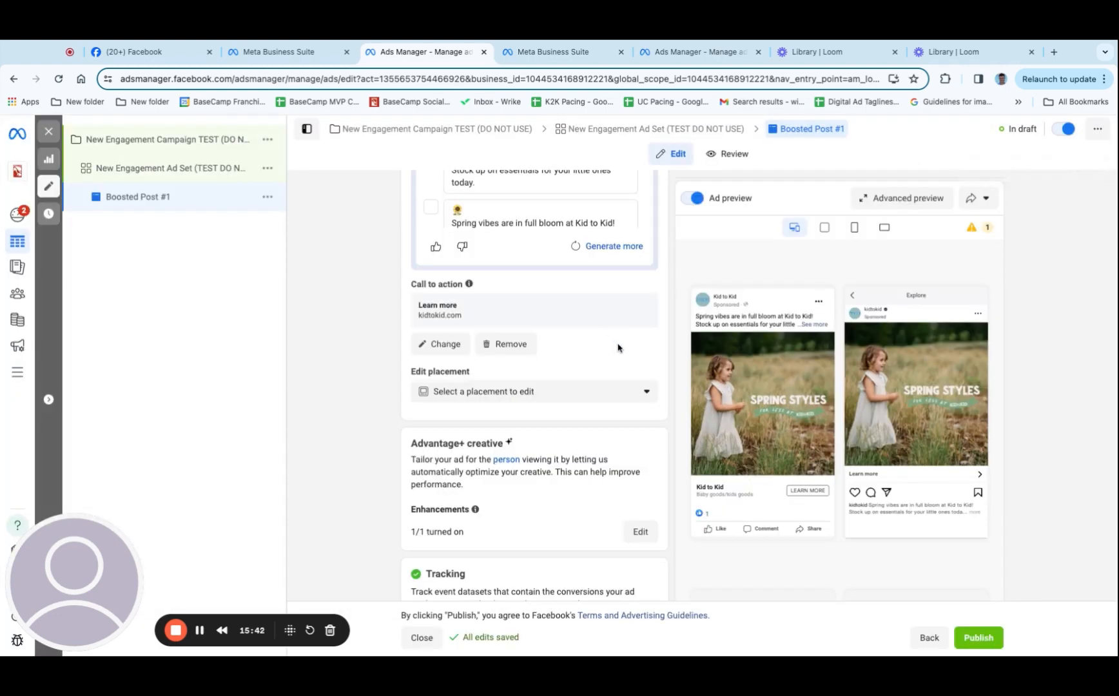
Enable Website events tracking for the ad
{"action": "scroll", "coordinate": [581, 359], "scroll_direction": "down", "scroll_amount": 1}
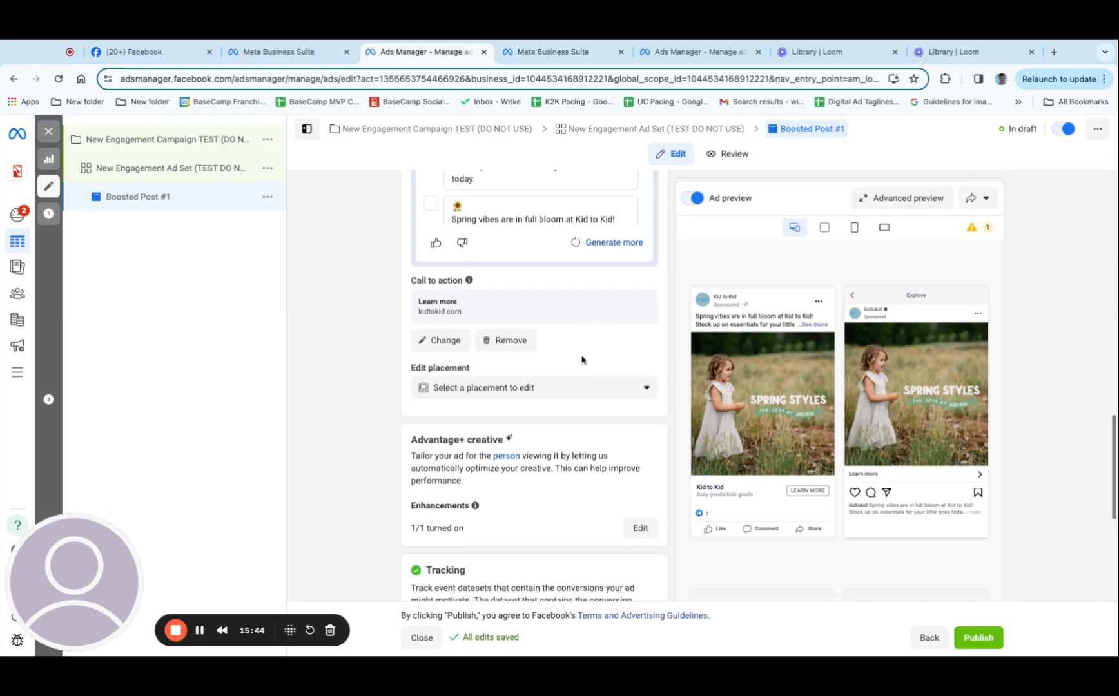
{"action": "scroll", "coordinate": [582, 359], "scroll_direction": "down", "scroll_amount": 5}
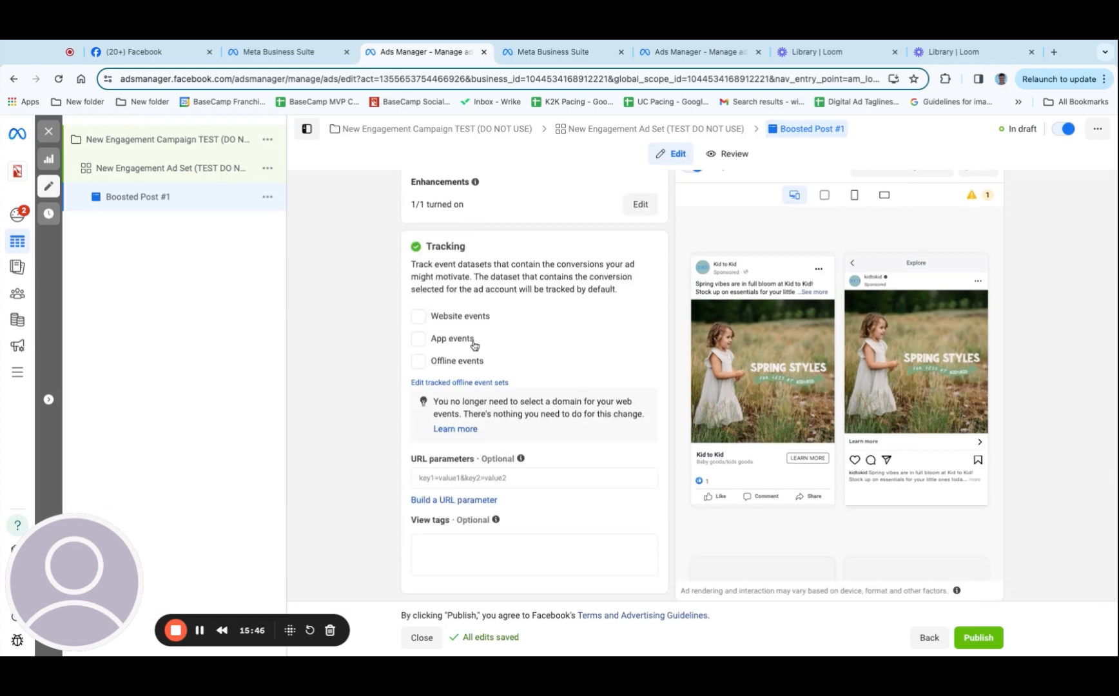
{"action": "left_click", "coordinate": [418, 317]}
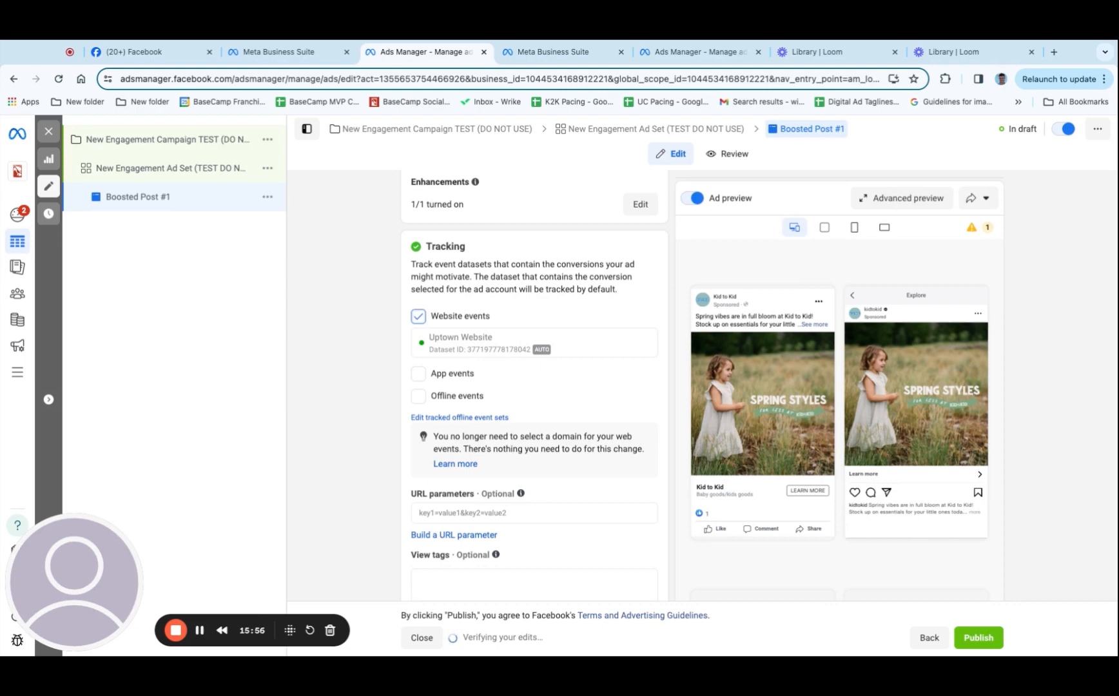
{"action": "scroll", "coordinate": [610, 406], "scroll_direction": "down", "scroll_amount": 1}
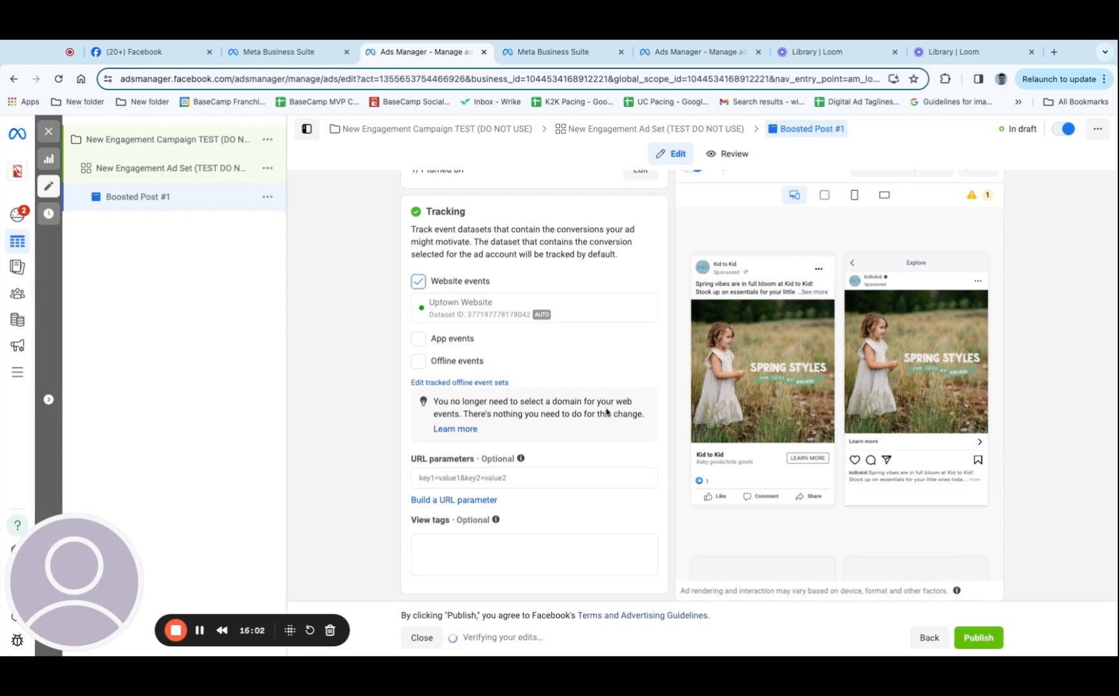
Review the settings of the campaign, the ad set and the Boosted Post #1 ad, including budget and schedule
{"action": "left_click", "coordinate": [166, 141]}
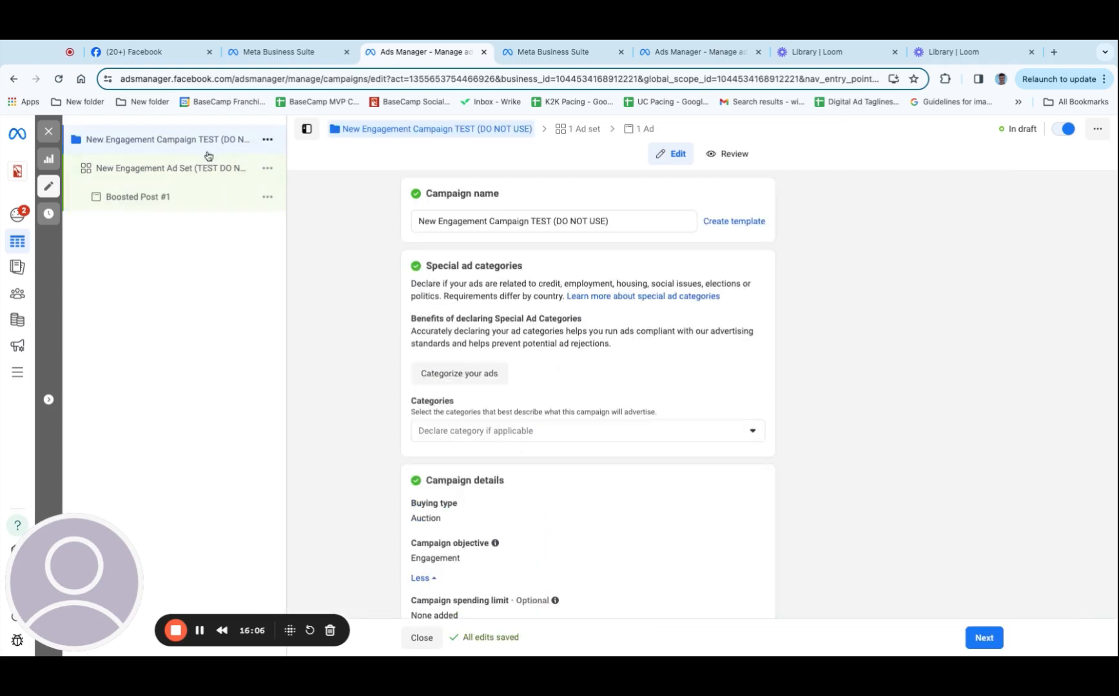
{"action": "scroll", "coordinate": [605, 381], "scroll_direction": "down", "scroll_amount": 3}
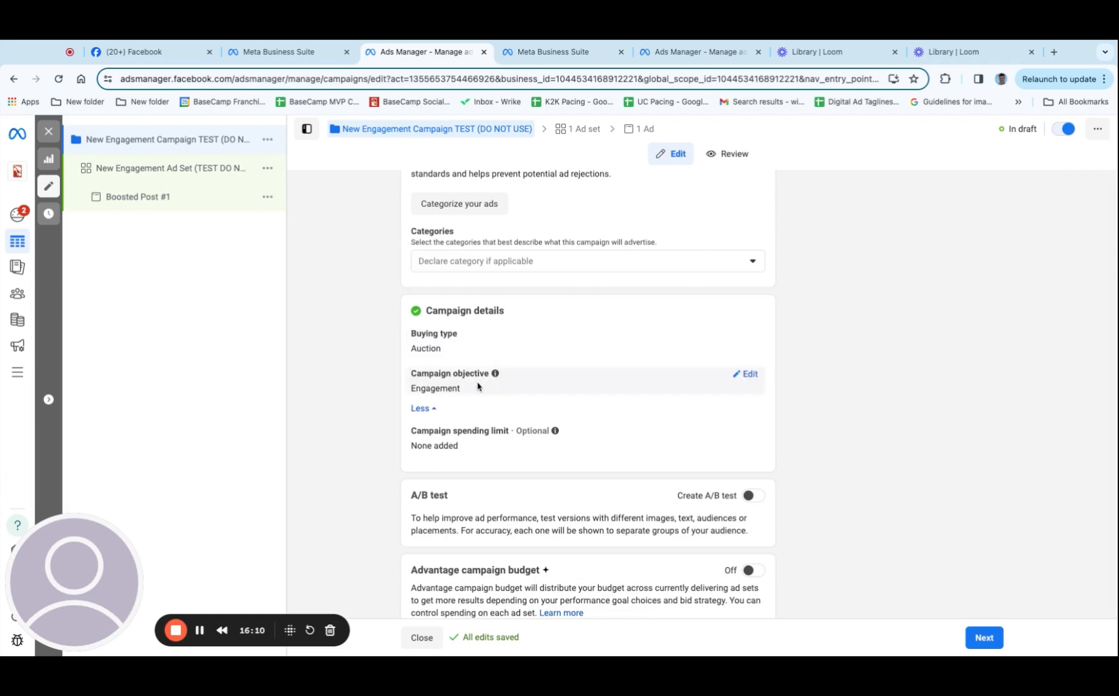
{"action": "scroll", "coordinate": [479, 385], "scroll_direction": "down", "scroll_amount": 1}
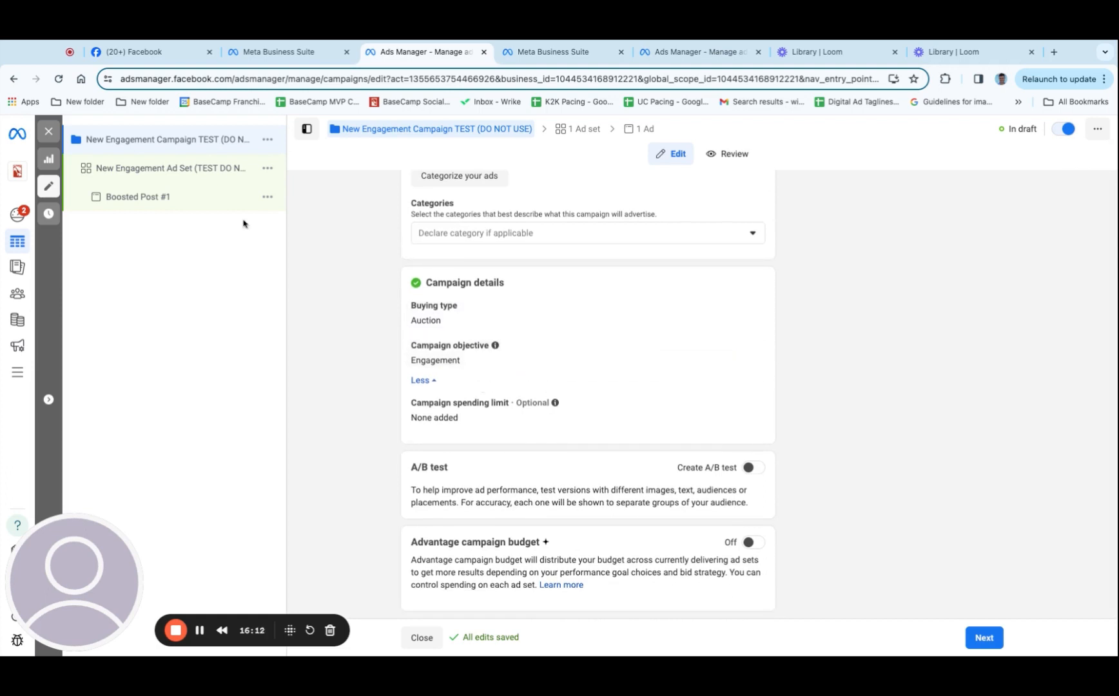
{"action": "left_click", "coordinate": [171, 169]}
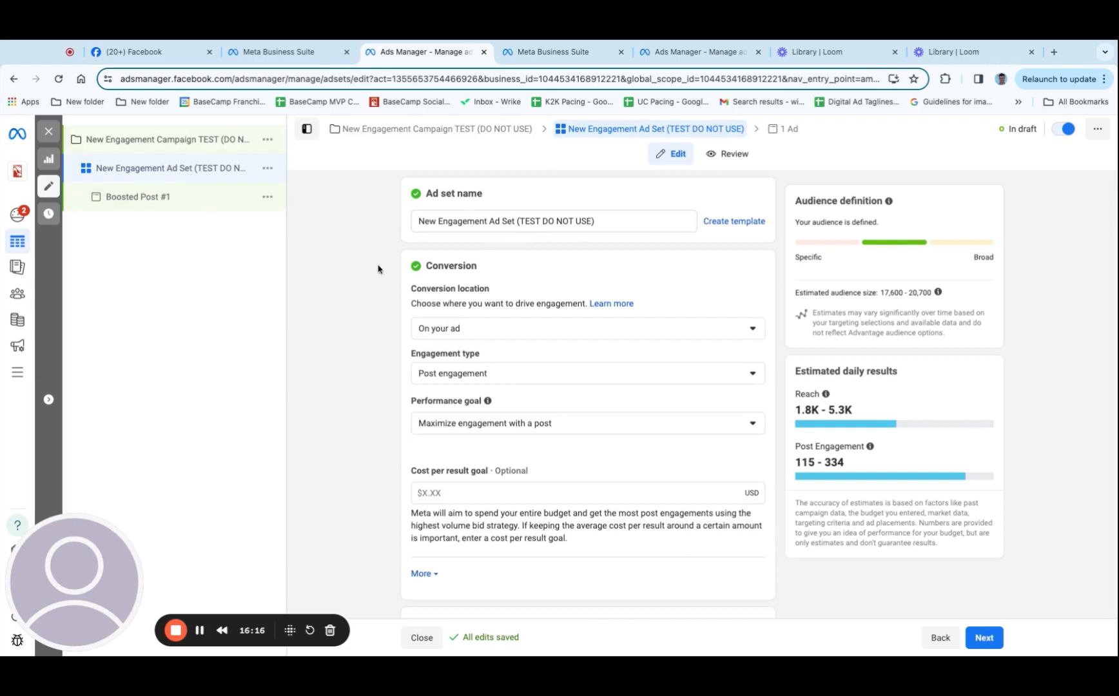
{"action": "scroll", "coordinate": [465, 371], "scroll_direction": "down", "scroll_amount": 5}
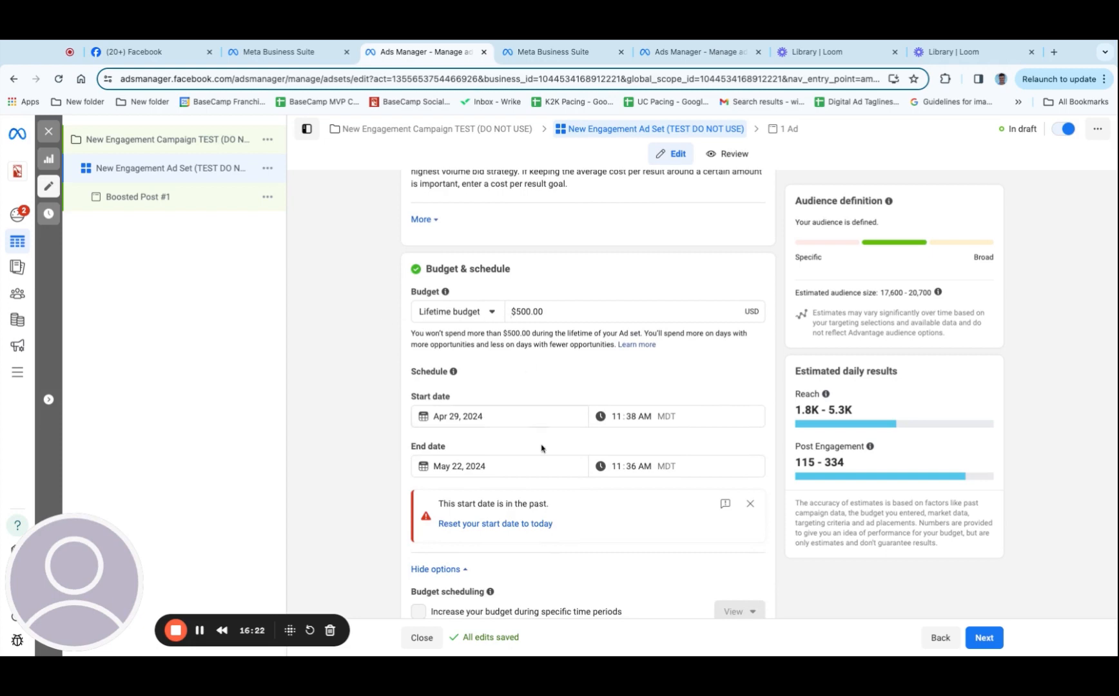
{"action": "scroll", "coordinate": [532, 454], "scroll_direction": "down", "scroll_amount": 9}
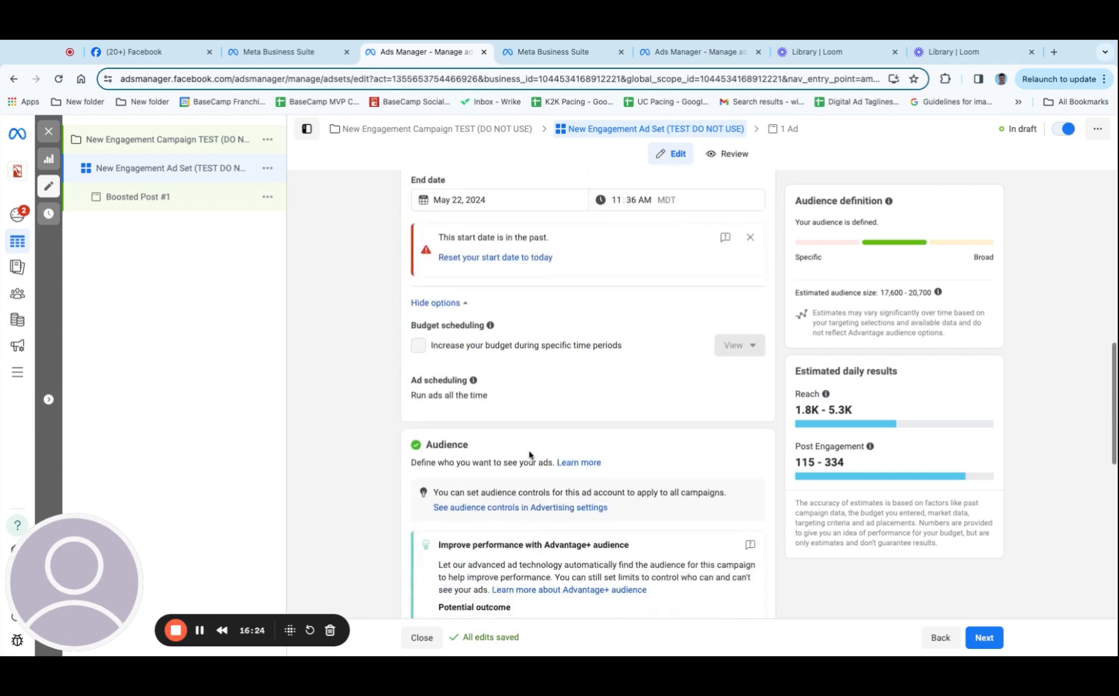
{"action": "left_click", "coordinate": [164, 199]}
Return to the campaign and the ad set, and switch New Engagement Ad Set (TEST DO NOT USE) off
{"action": "left_click", "coordinate": [161, 139]}
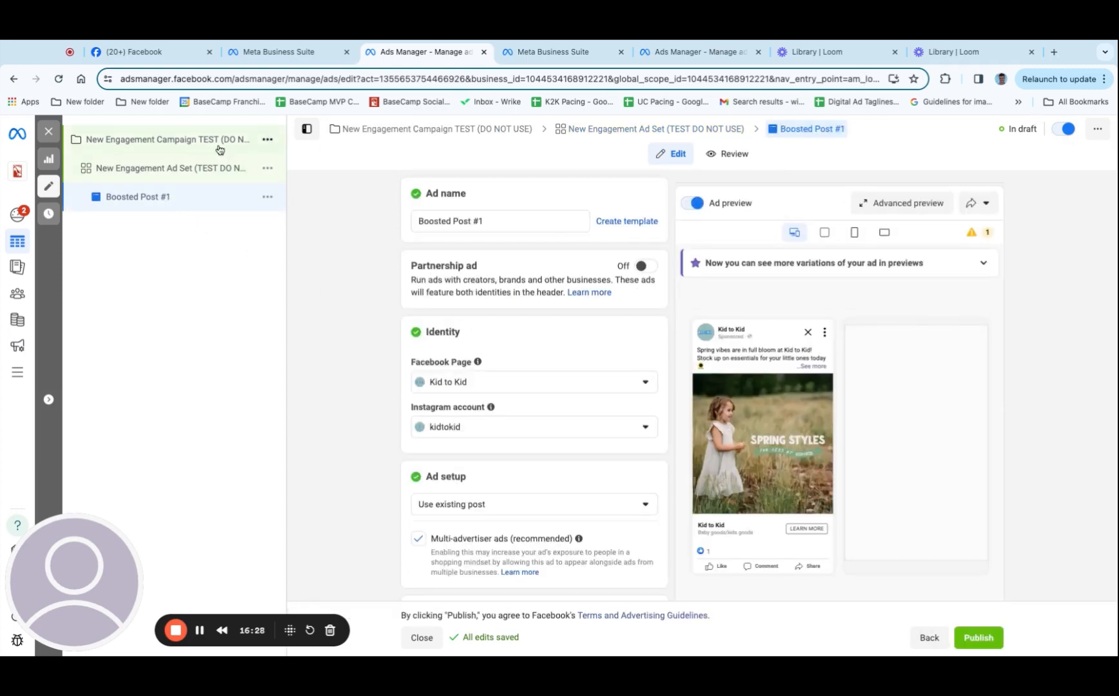
{"action": "left_click", "coordinate": [164, 168]}
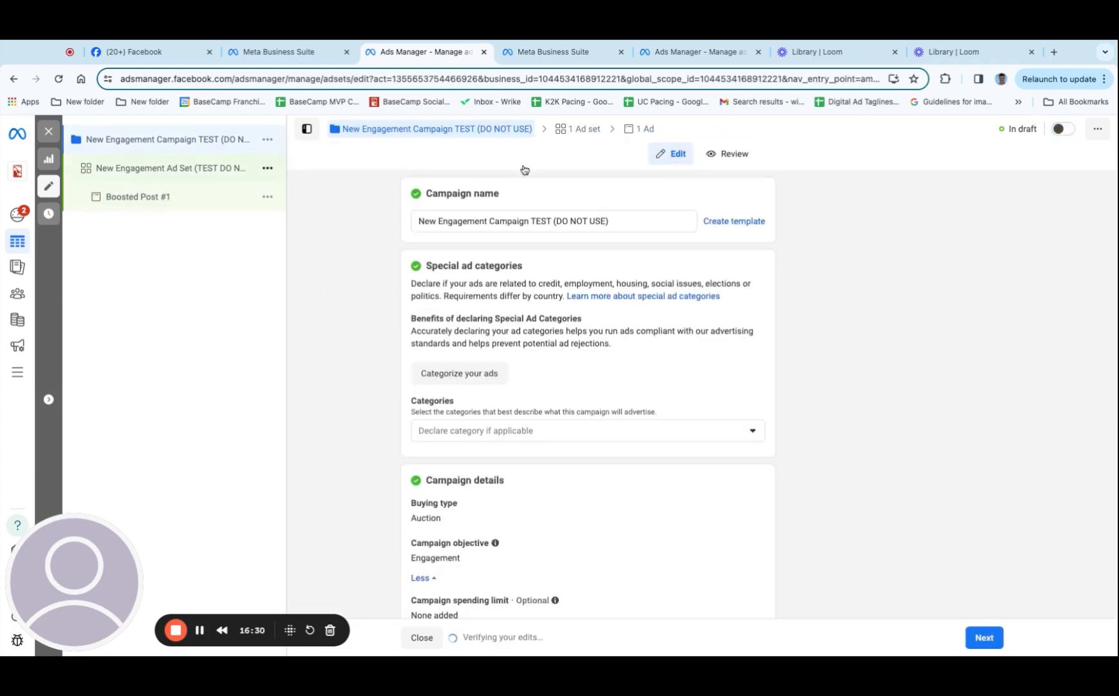
Switch the Boosted Post #1 ad off and publish it together with its campaign and ad set
{"action": "left_click", "coordinate": [138, 197]}
{"action": "left_click", "coordinate": [1064, 132]}
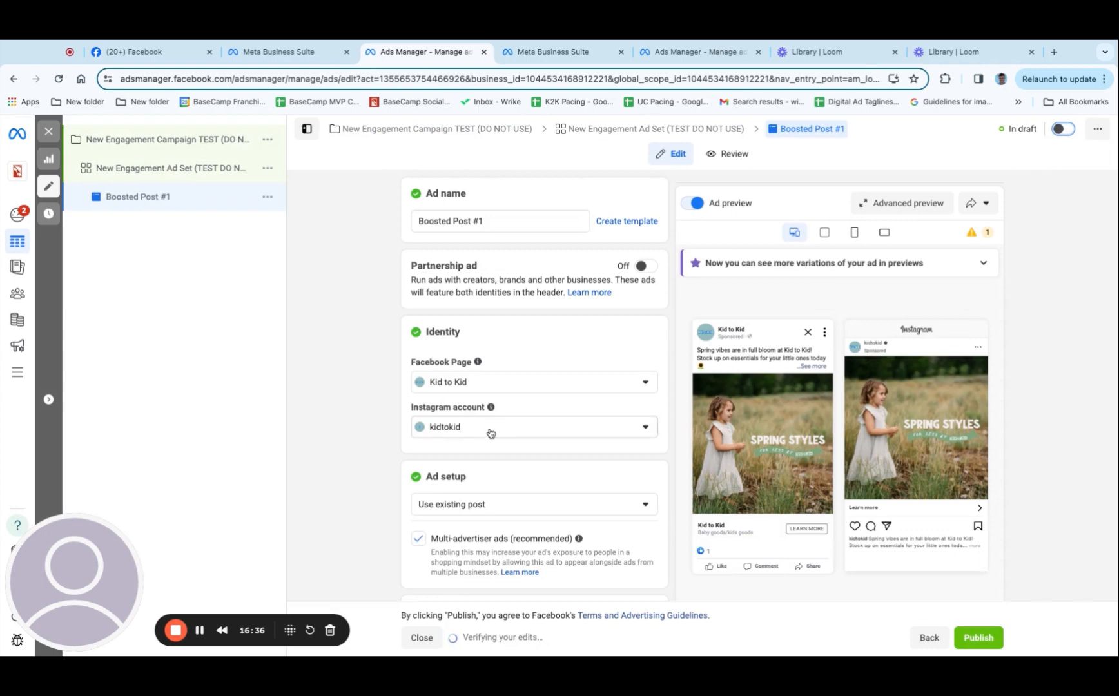
{"action": "mouse_move", "coordinate": [743, 447]}
{"action": "scroll", "coordinate": [908, 566], "scroll_direction": "down", "scroll_amount": 2}
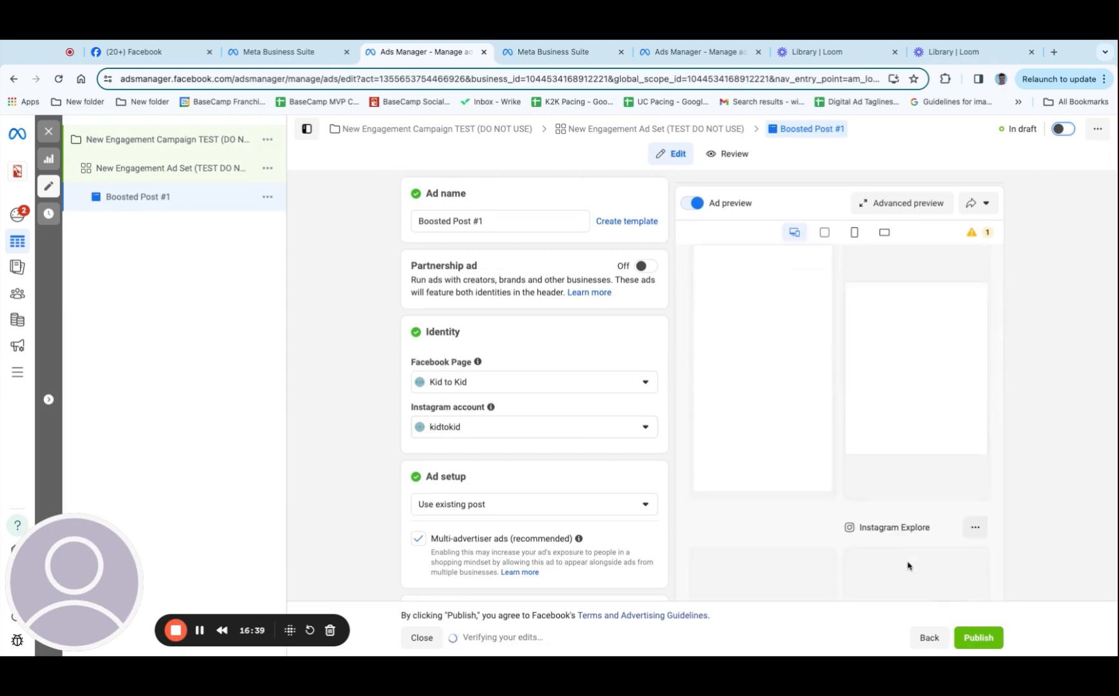
{"action": "left_click", "coordinate": [973, 642]}
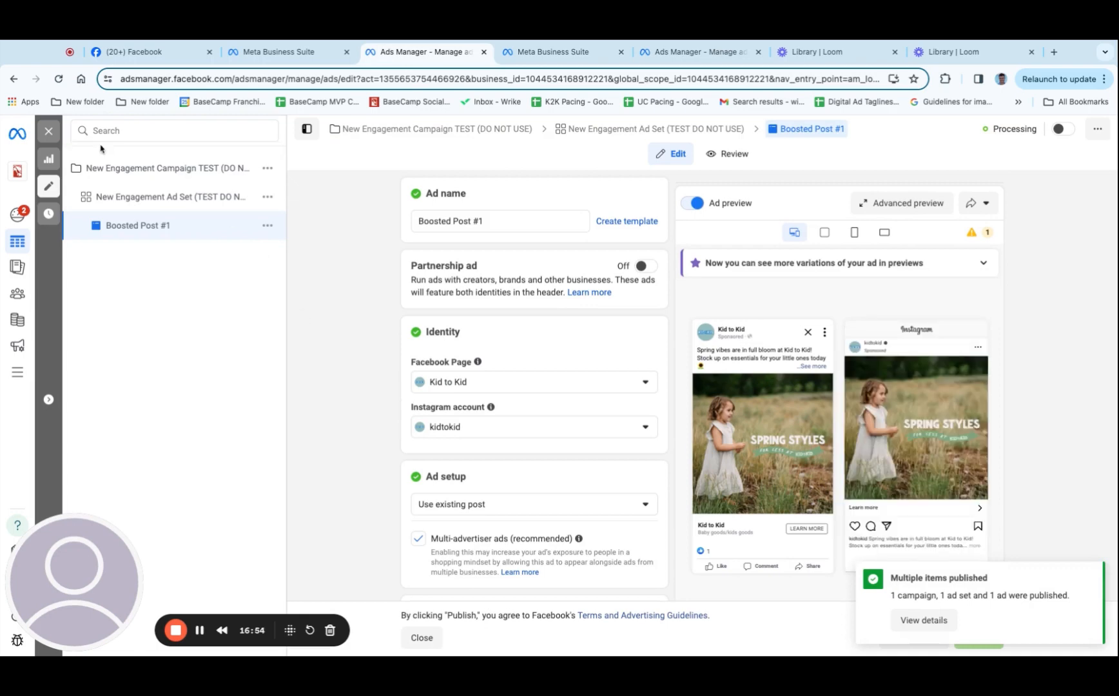
Close the editor, look through the draft campaign New Engagement TEST (DO NOT USE) down to its ad, and return to its ad set list
{"action": "left_click", "coordinate": [50, 133]}
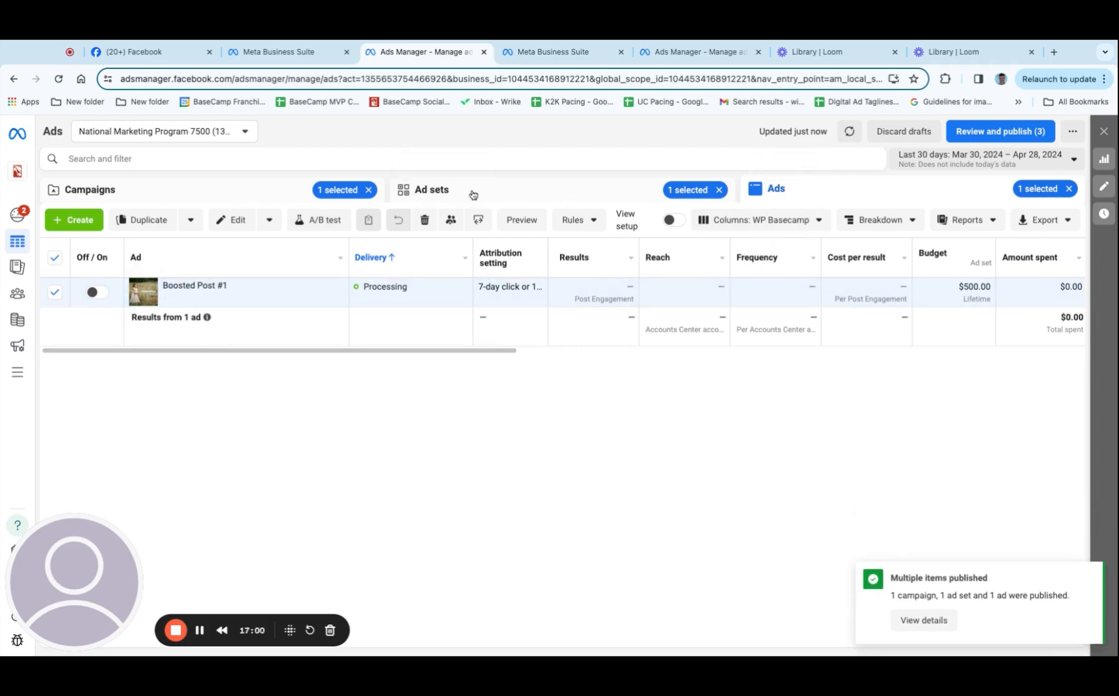
{"action": "left_click", "coordinate": [217, 191]}
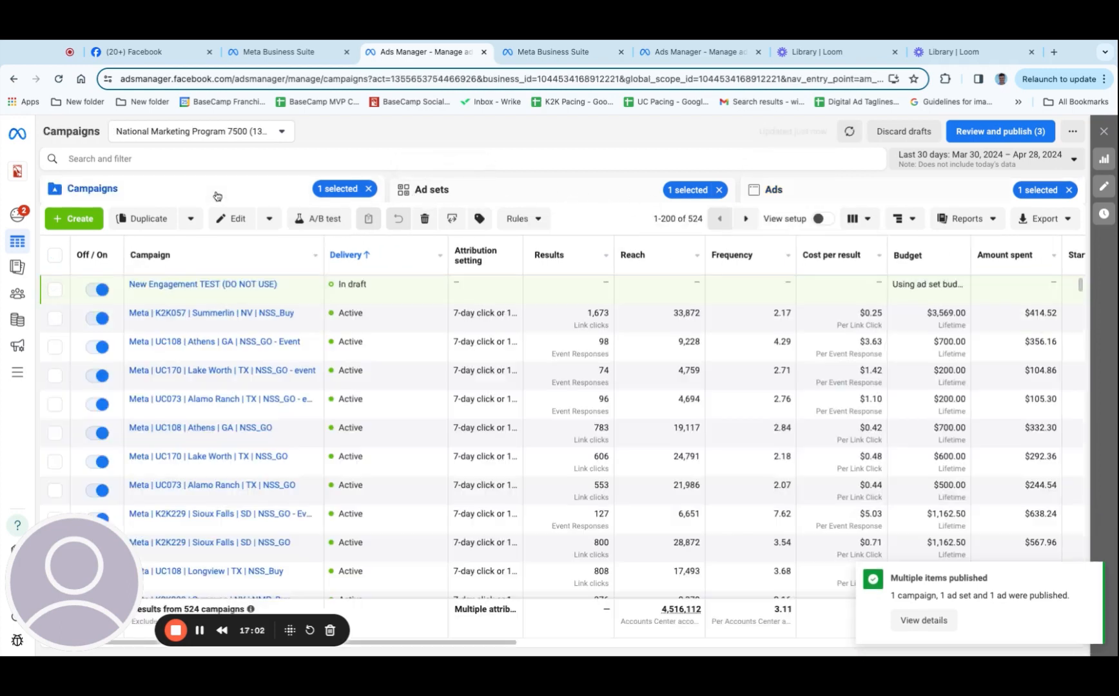
{"action": "left_click", "coordinate": [205, 285]}
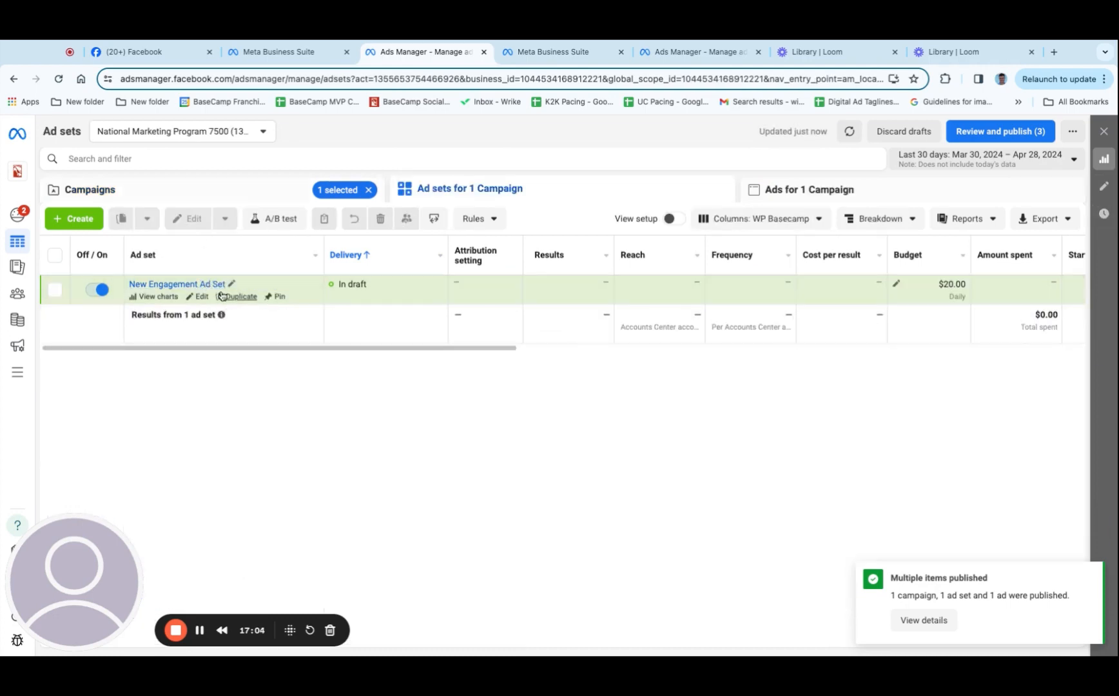
{"action": "left_click", "coordinate": [193, 284]}
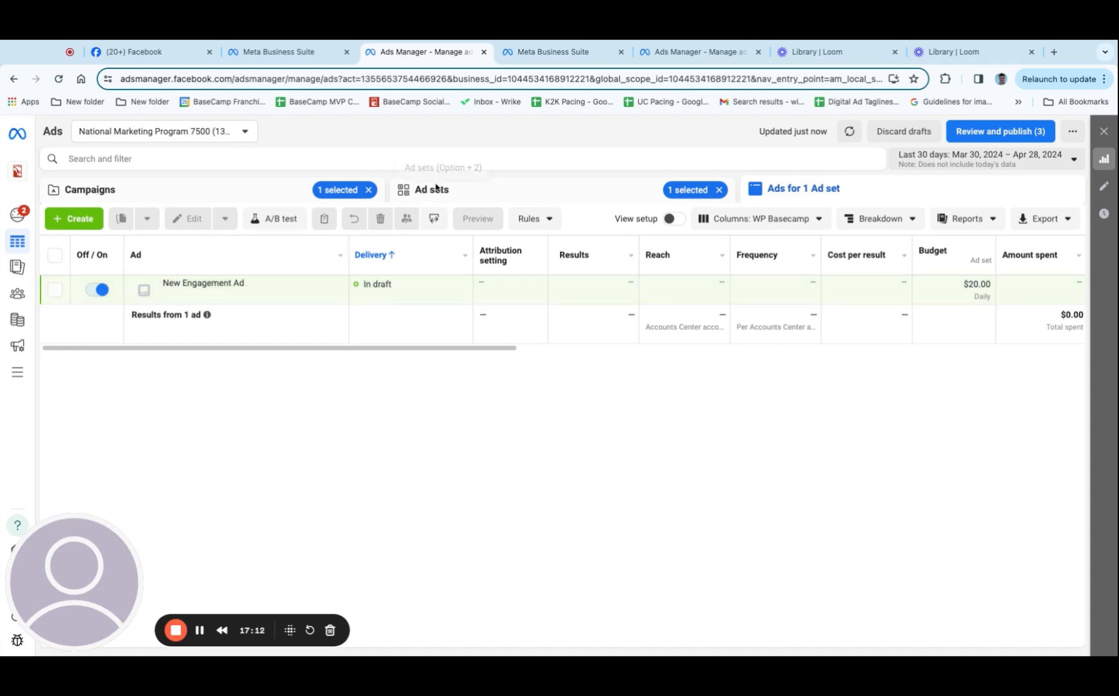
{"action": "left_click", "coordinate": [459, 197]}
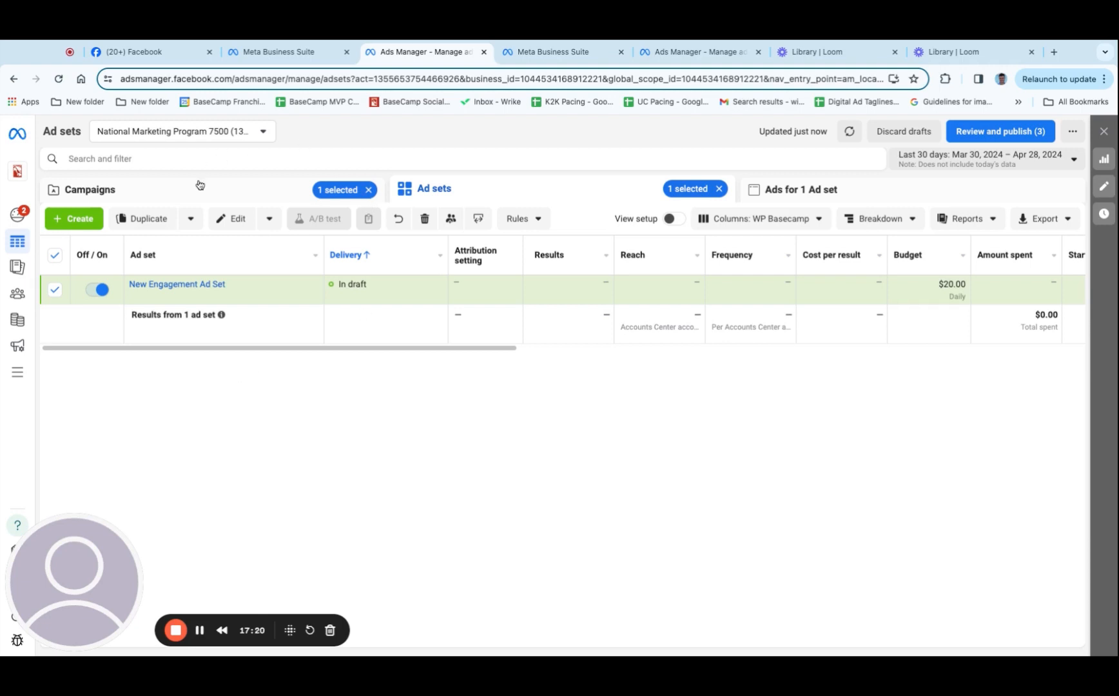
Duplicate New Engagement Ad Set within the draft campaign and close the editor of the copy
{"action": "mouse_move", "coordinate": [194, 279]}
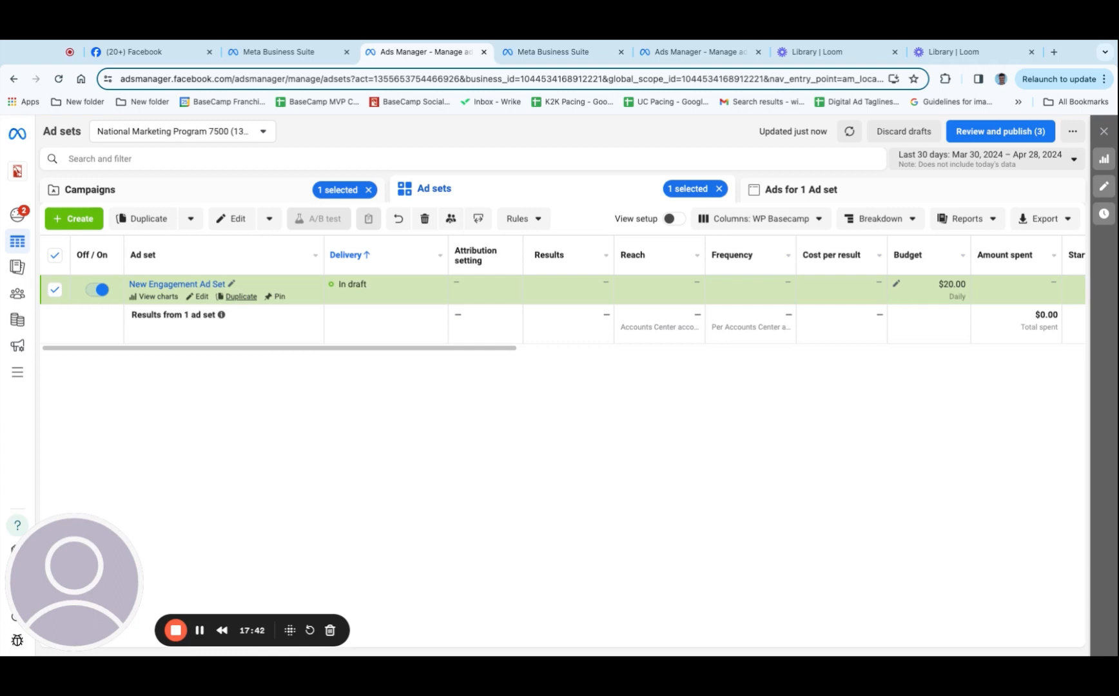
{"action": "left_click", "coordinate": [241, 296]}
{"action": "left_click", "coordinate": [709, 537]}
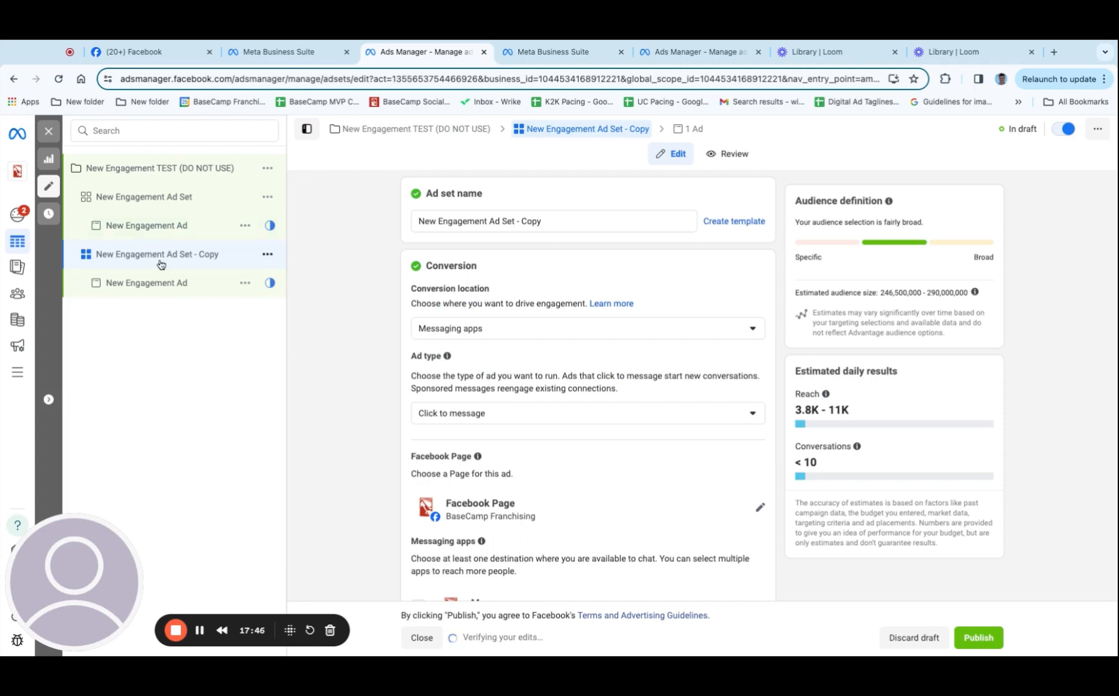
{"action": "left_click", "coordinate": [49, 131]}
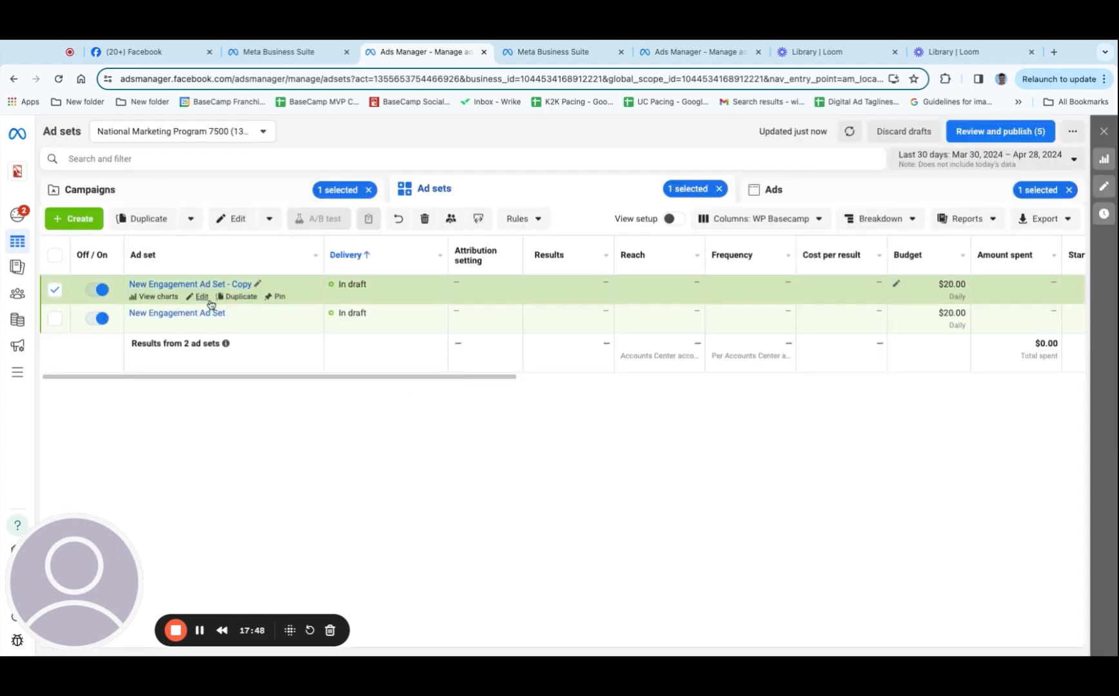
Open the ad of New Engagement Ad Set - Copy for editing and review its Instagram account choices and ad setup
{"action": "left_click", "coordinate": [171, 285]}
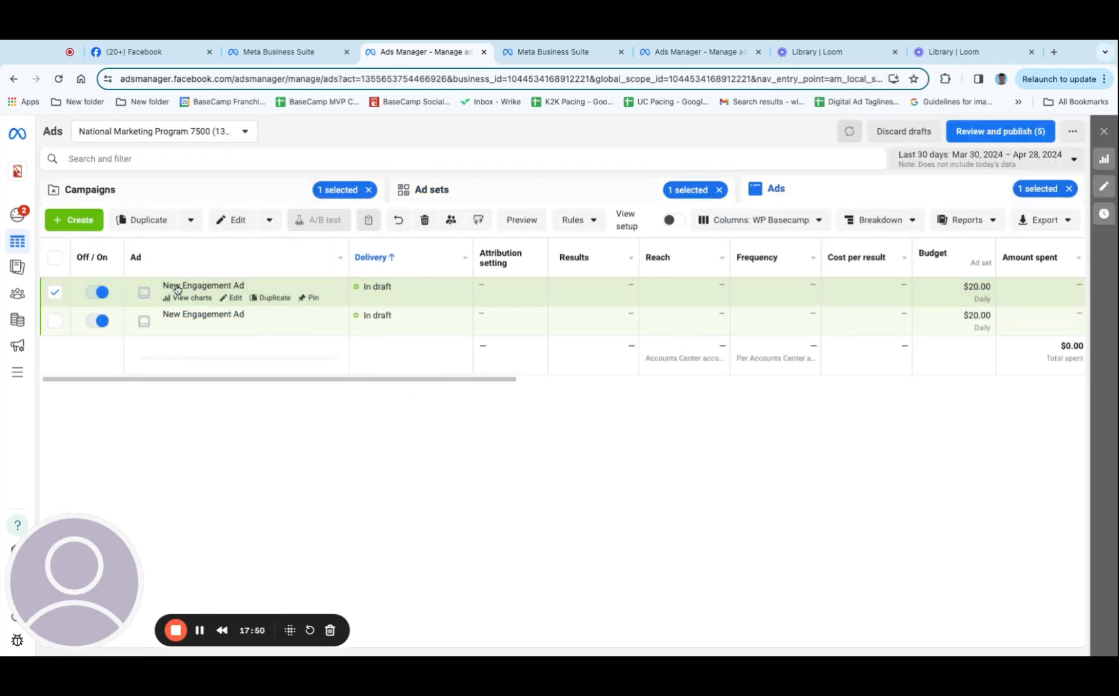
{"action": "left_click", "coordinate": [235, 299]}
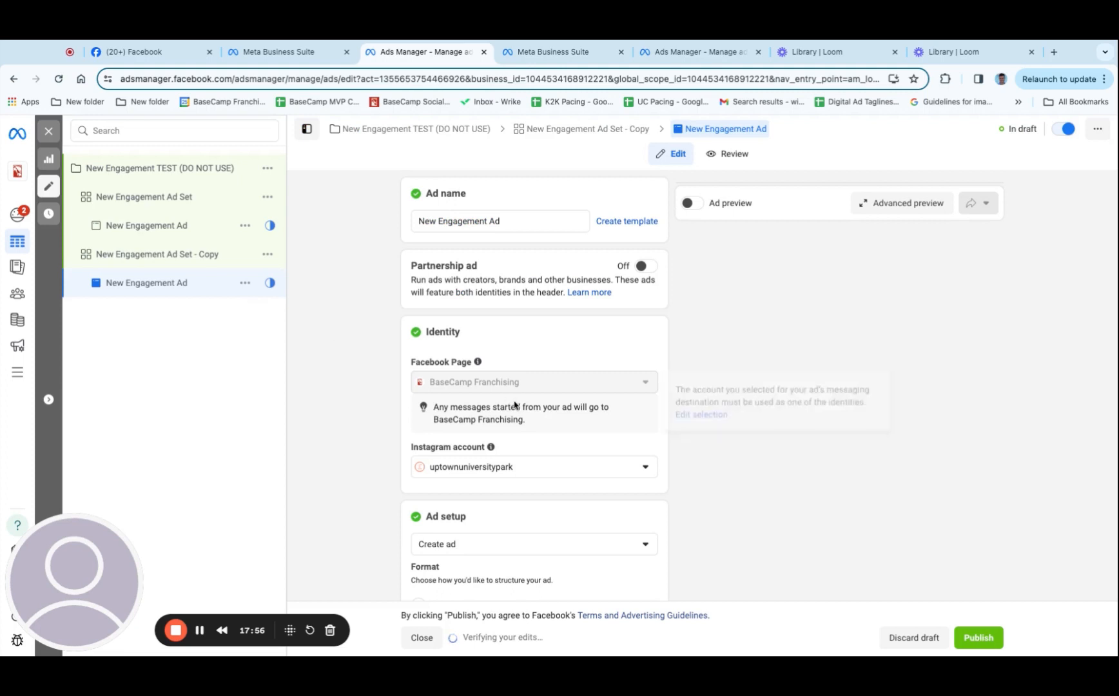
{"action": "scroll", "coordinate": [515, 405], "scroll_direction": "down", "scroll_amount": 2}
{"action": "scroll", "coordinate": [516, 405], "scroll_direction": "down", "scroll_amount": 1}
{"action": "left_click", "coordinate": [509, 314]}
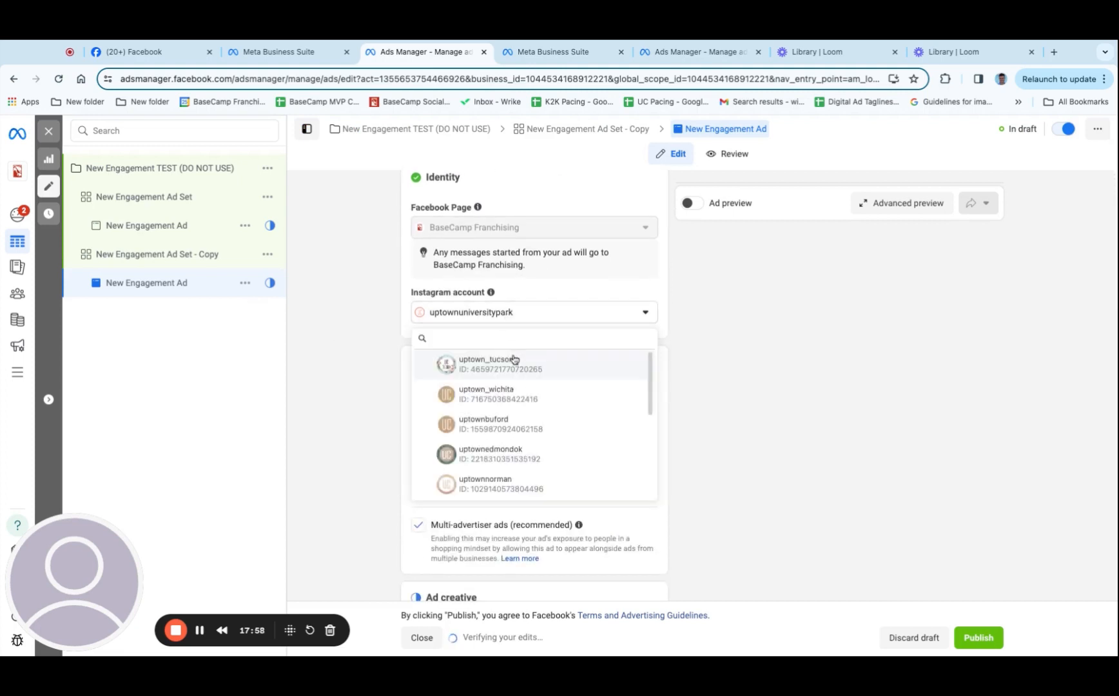
{"action": "scroll", "coordinate": [524, 387], "scroll_direction": "down", "scroll_amount": 3}
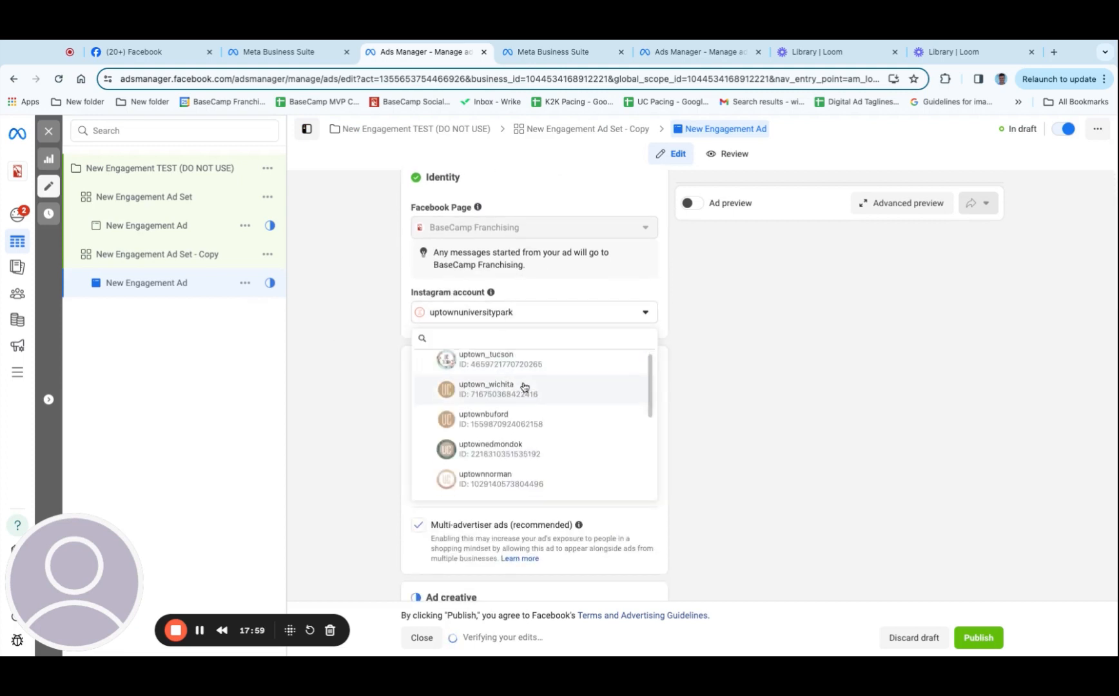
{"action": "left_click", "coordinate": [327, 282]}
{"action": "mouse_move", "coordinate": [530, 233]}
{"action": "scroll", "coordinate": [538, 339], "scroll_direction": "down", "scroll_amount": 2}
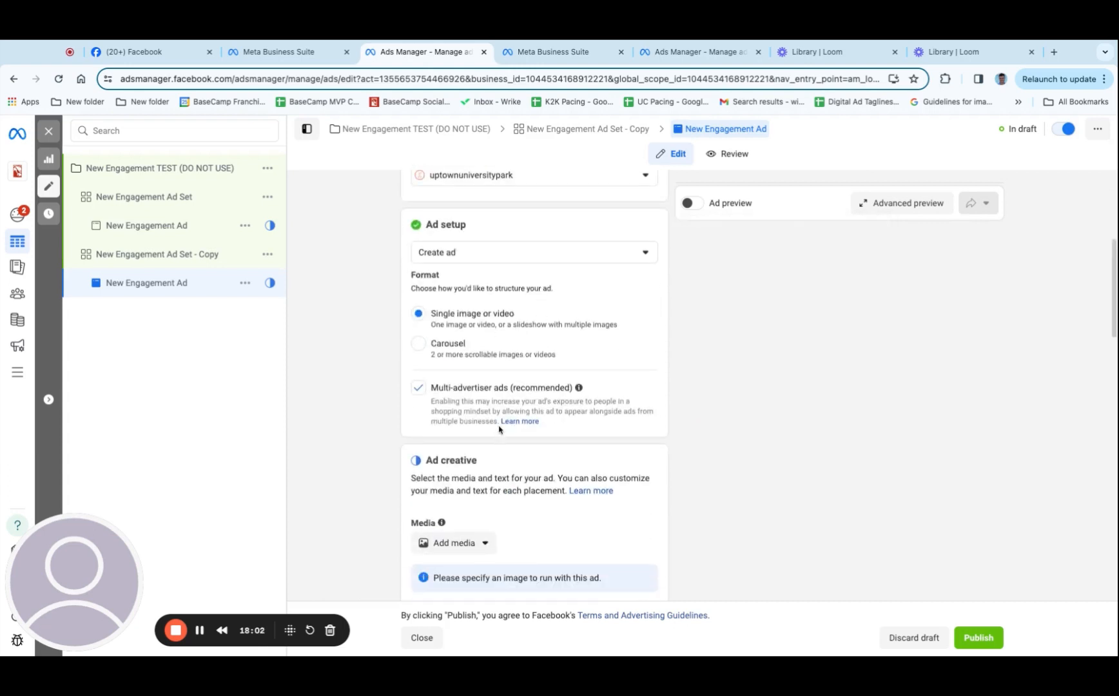